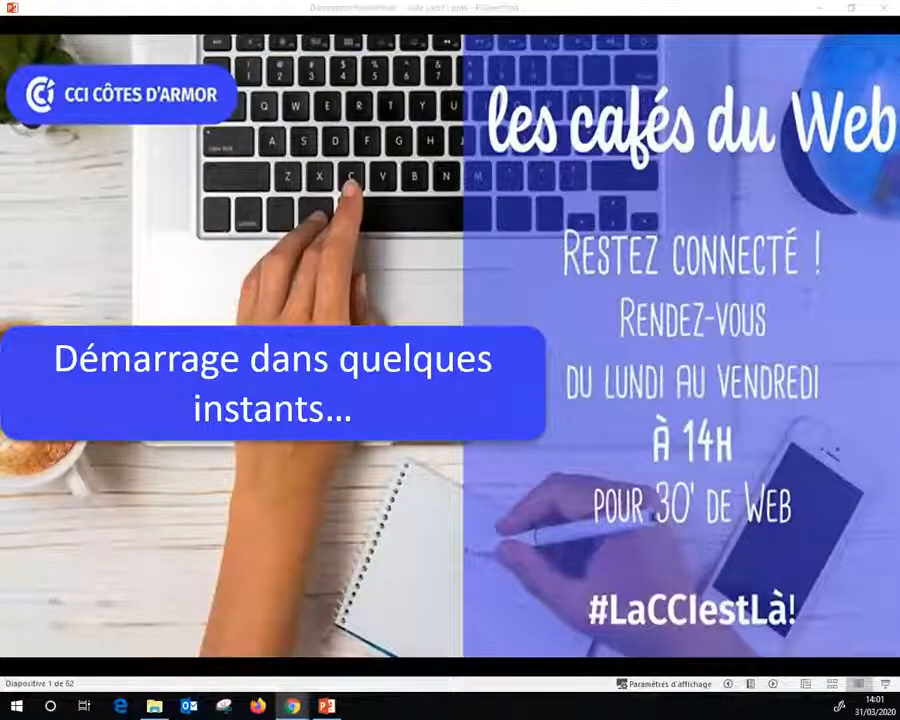
Step: Advance the slideshow through the introductory slides to the one headed "A l'issue du Café… Vous saurez"
click(492, 561)
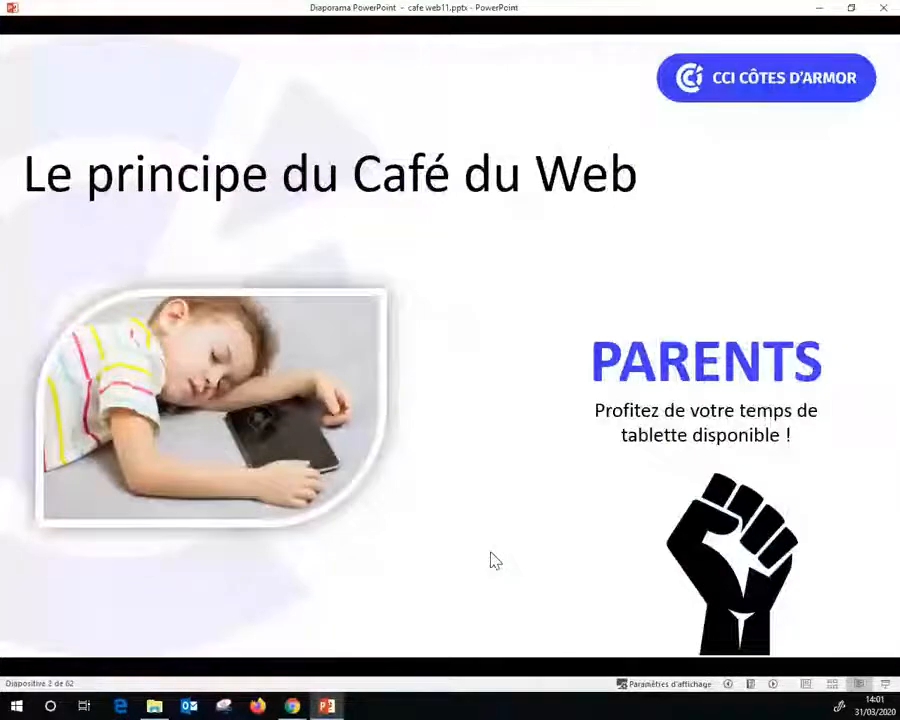
click(492, 561)
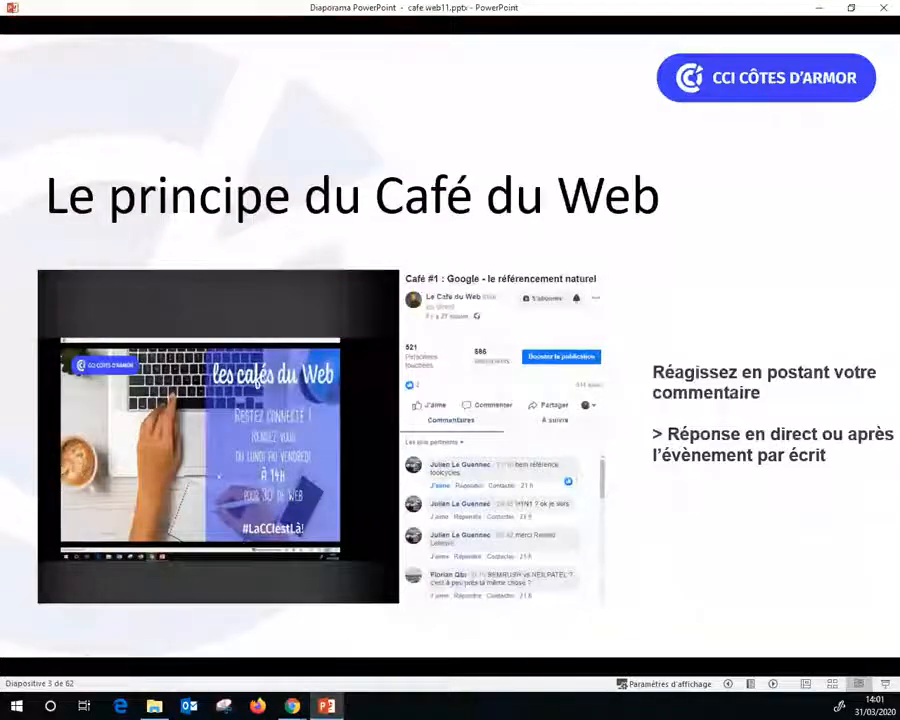
key(alt+Tab)
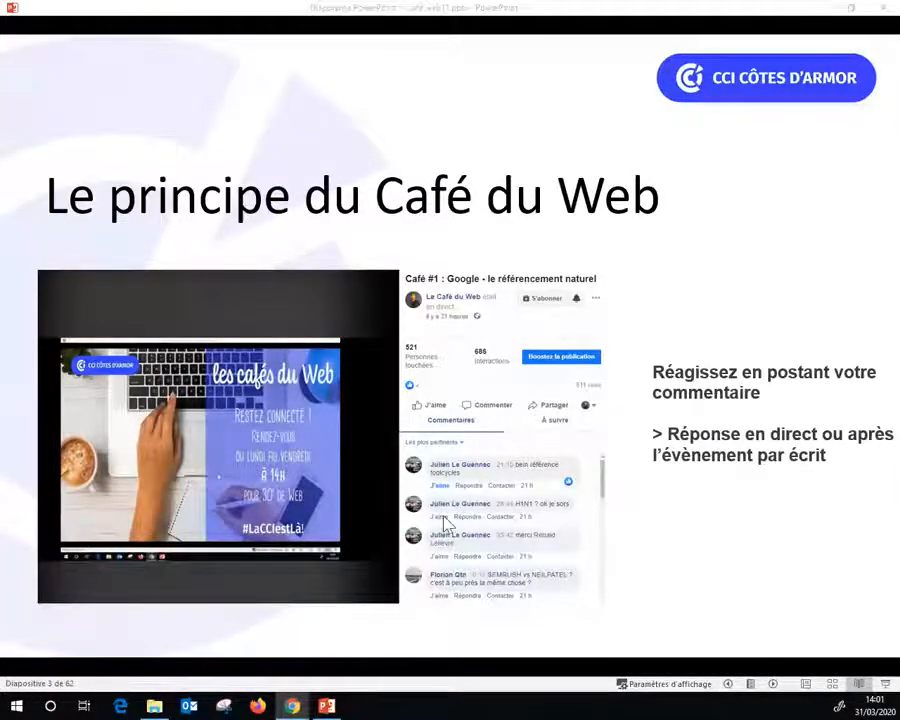
click(677, 499)
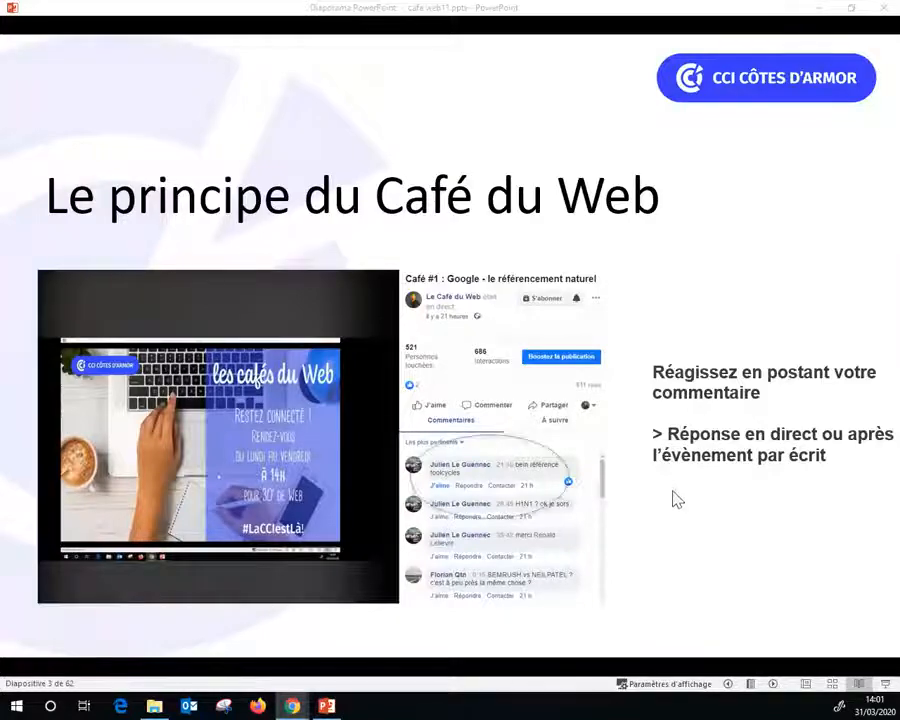
click(677, 499)
click(677, 499)
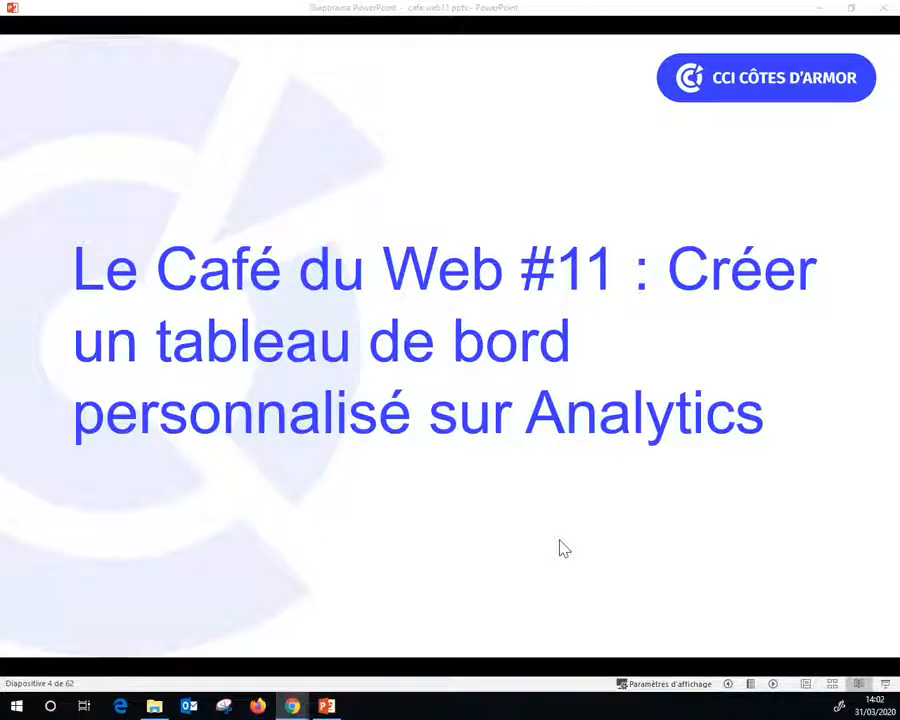
key(Right)
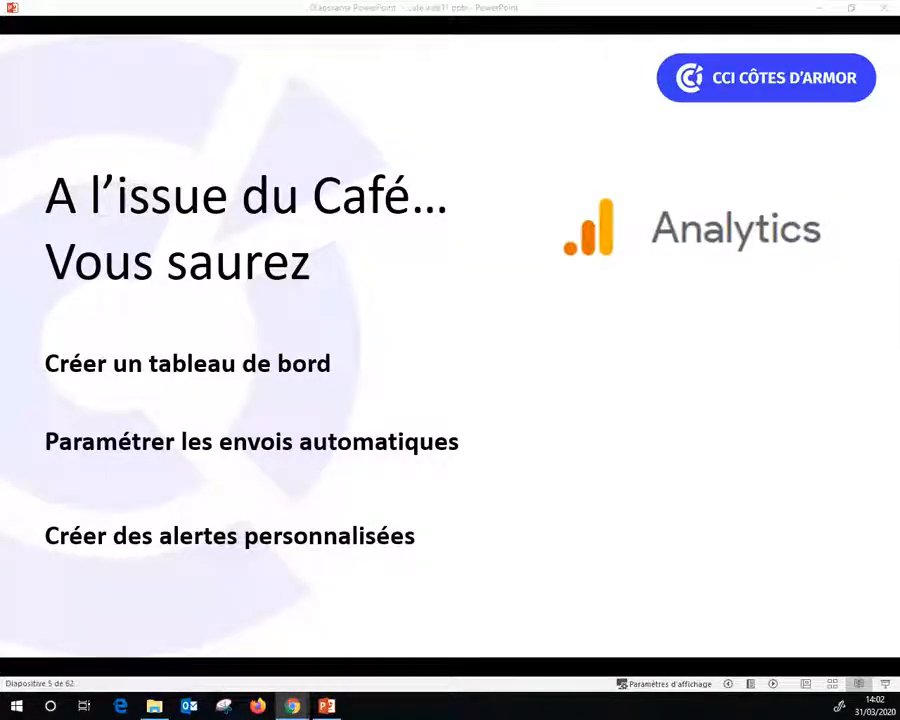
Step: Switch to Google Analytics in the browser and open the list of custom dashboards for the site
key(alt+Tab)
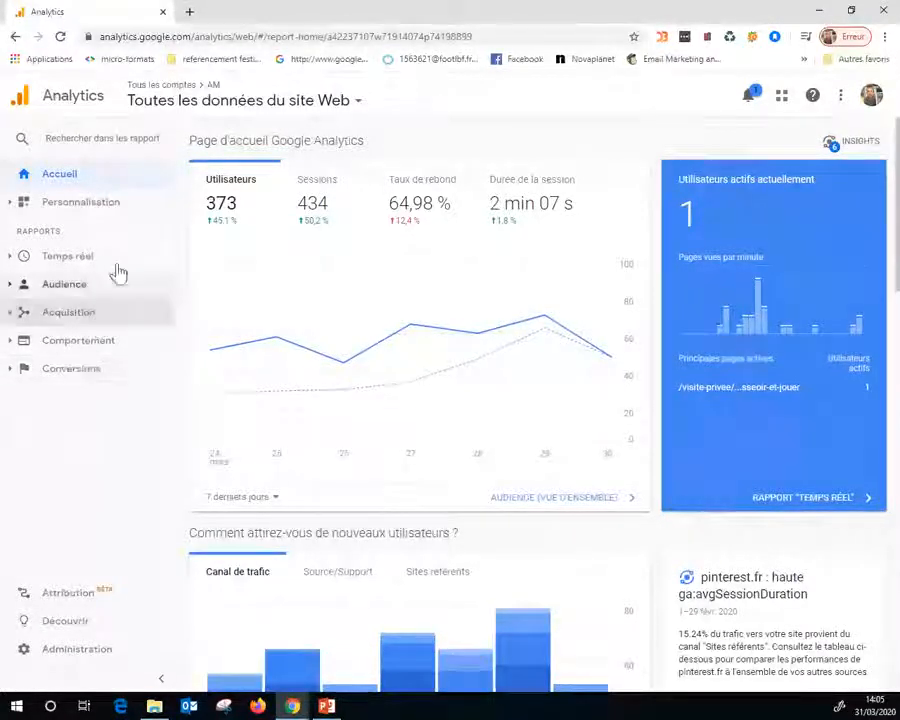
click(60, 205)
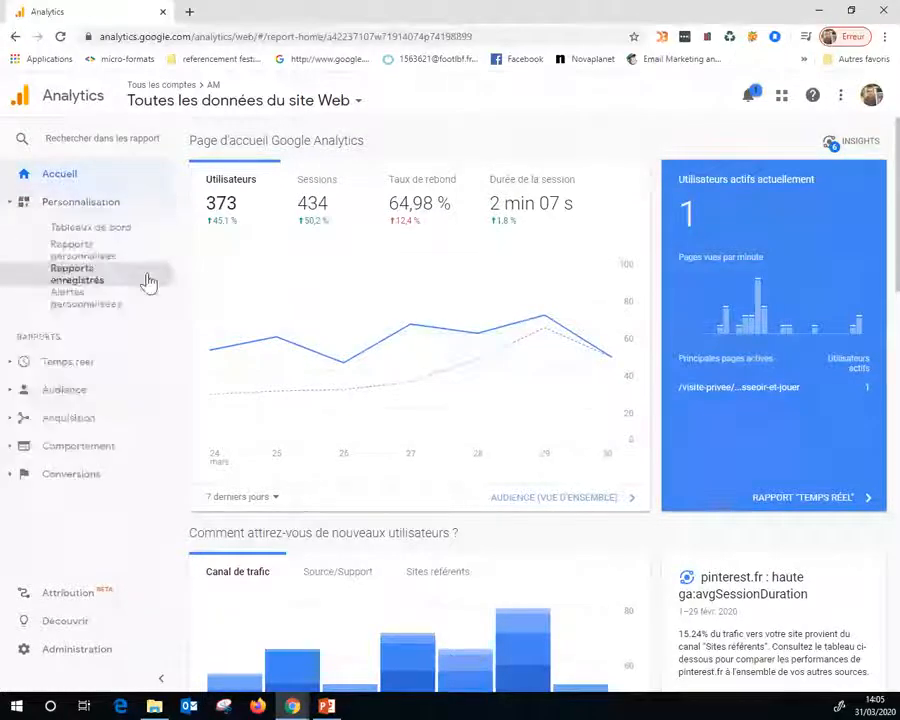
click(100, 228)
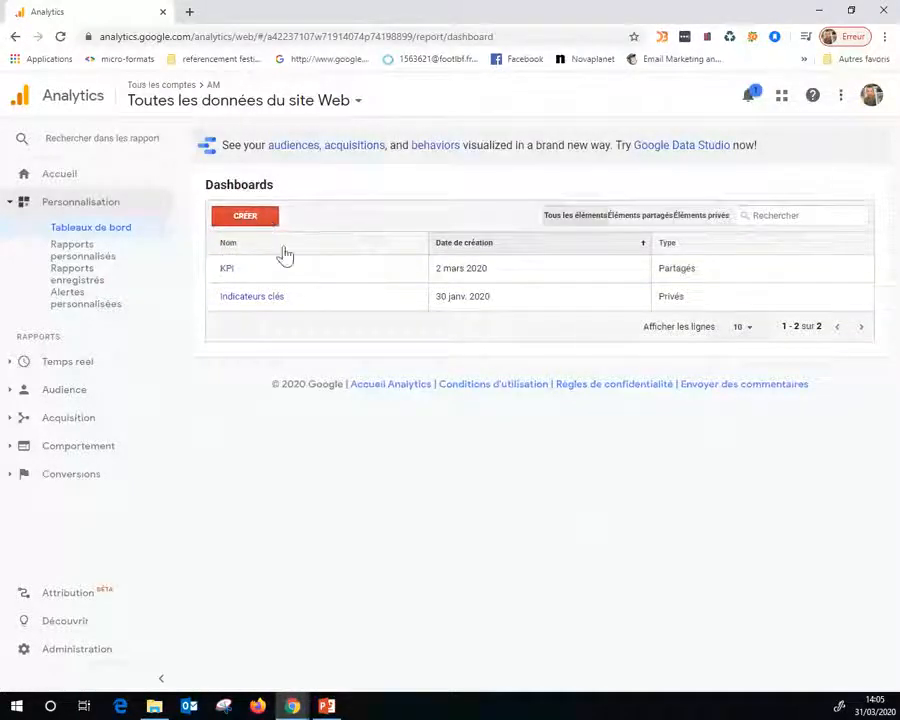
Step: Create a new dashboard from the blank canvas, named "Indicateurs clés du site web"
click(262, 224)
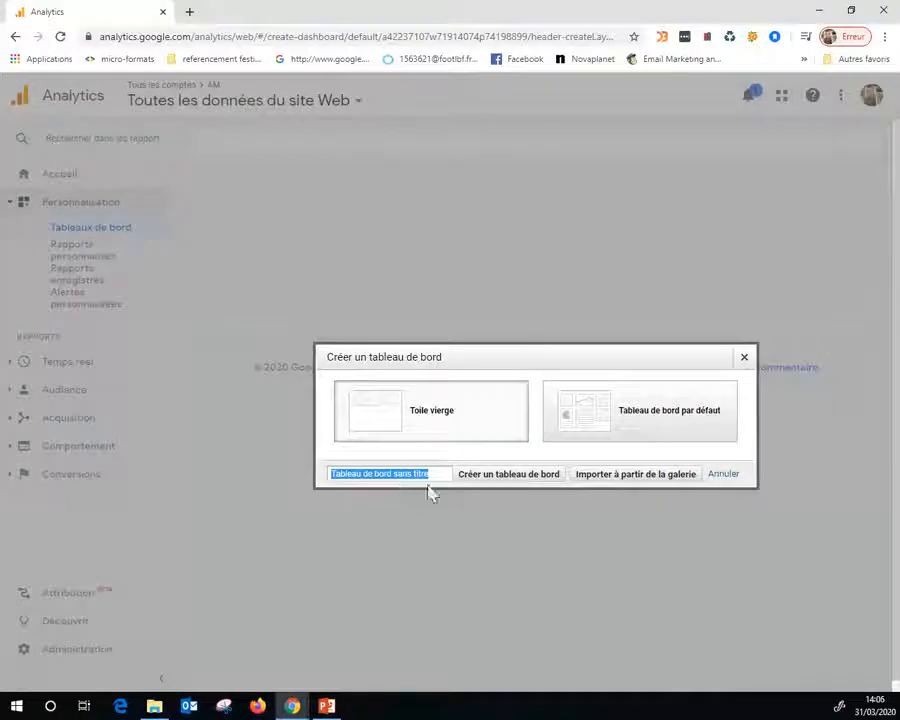
drag(438, 472, 331, 472)
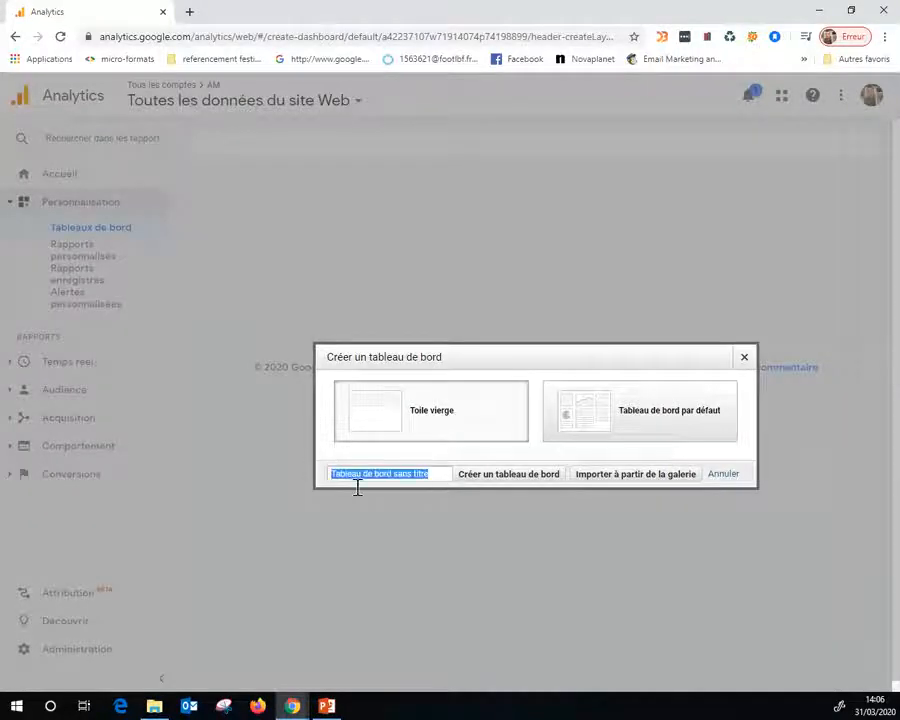
text(Ind)
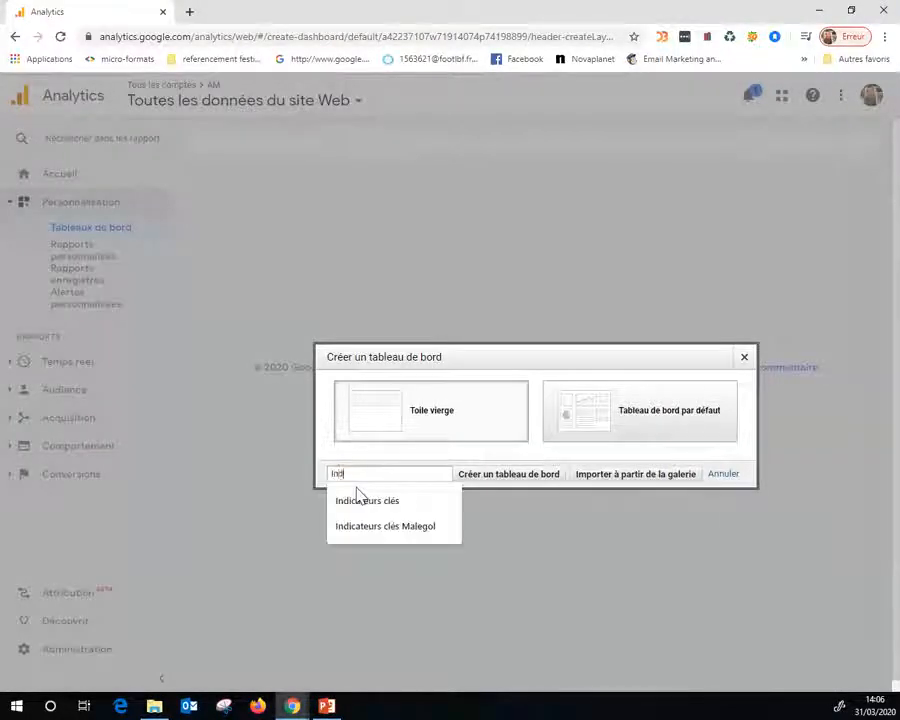
text(icateu)
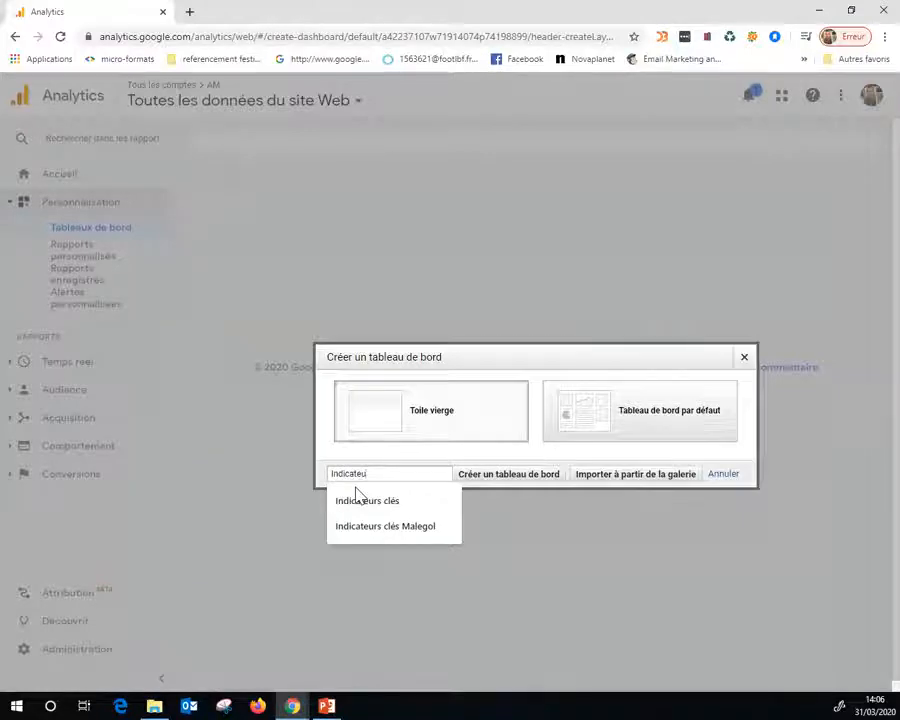
text(rs clés)
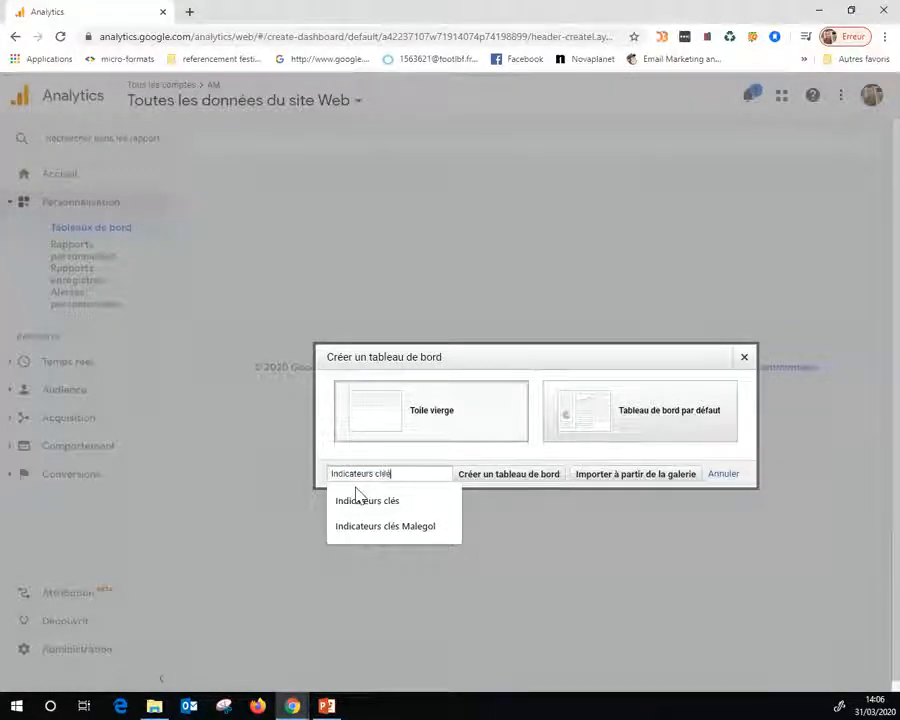
text( du site w)
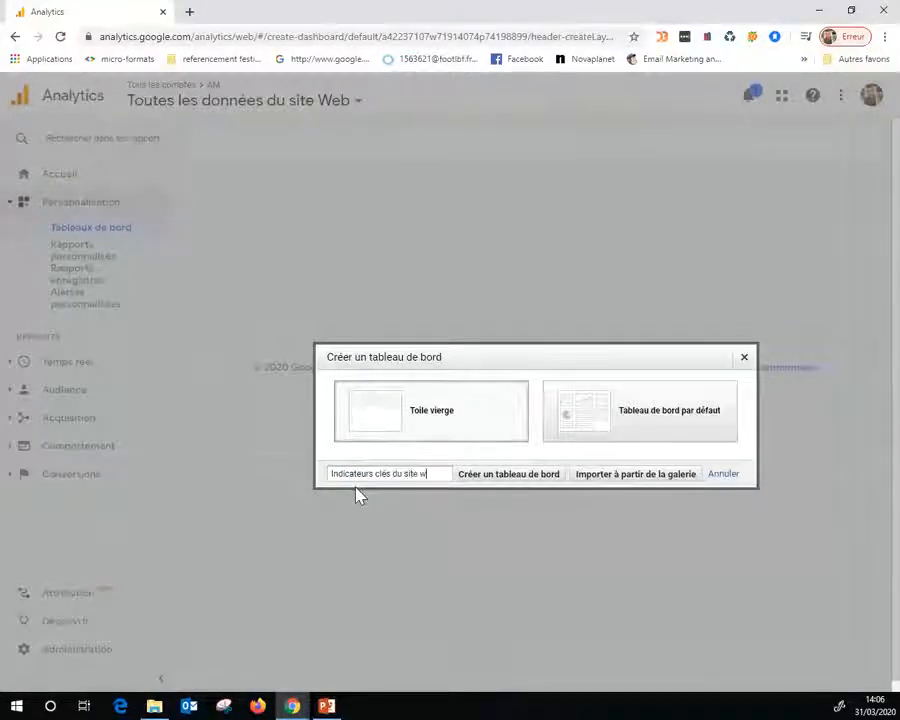
text(eb)
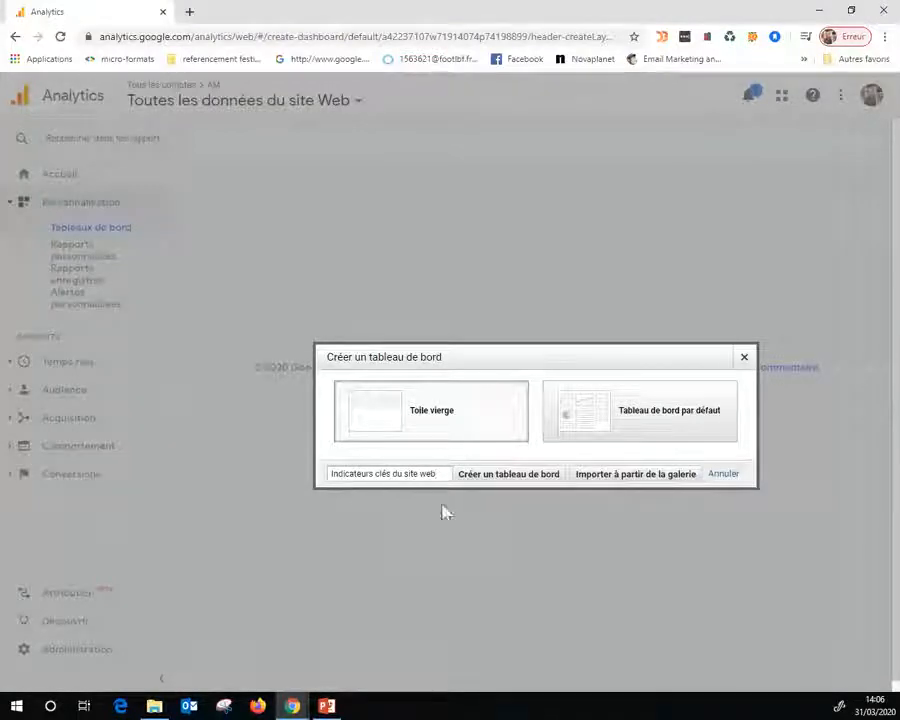
click(505, 476)
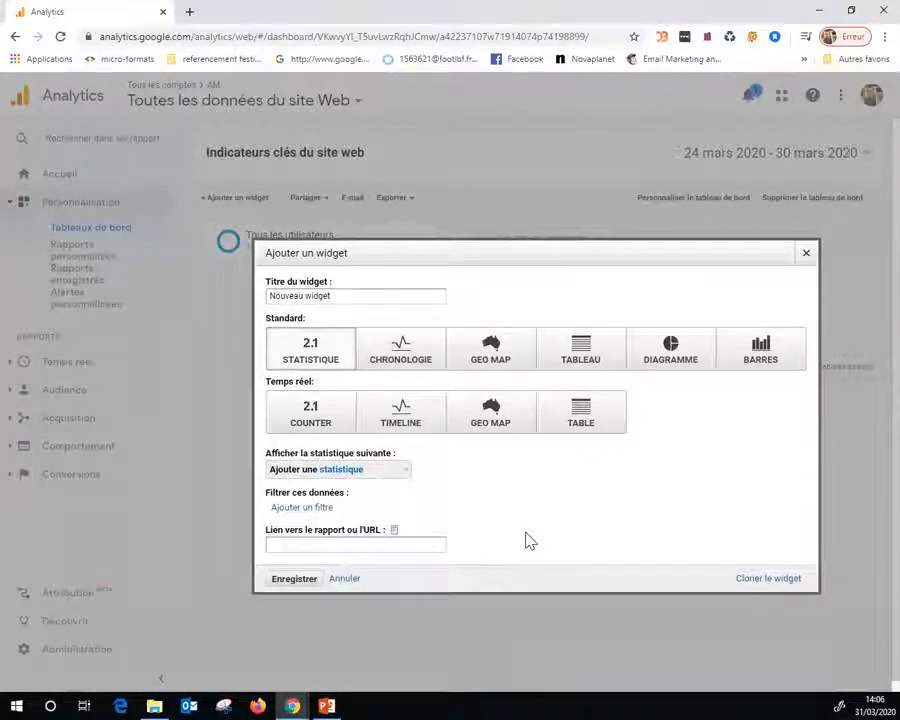
Step: Title the new dashboard's first widget "Taux de transformation"
drag(349, 299, 271, 301)
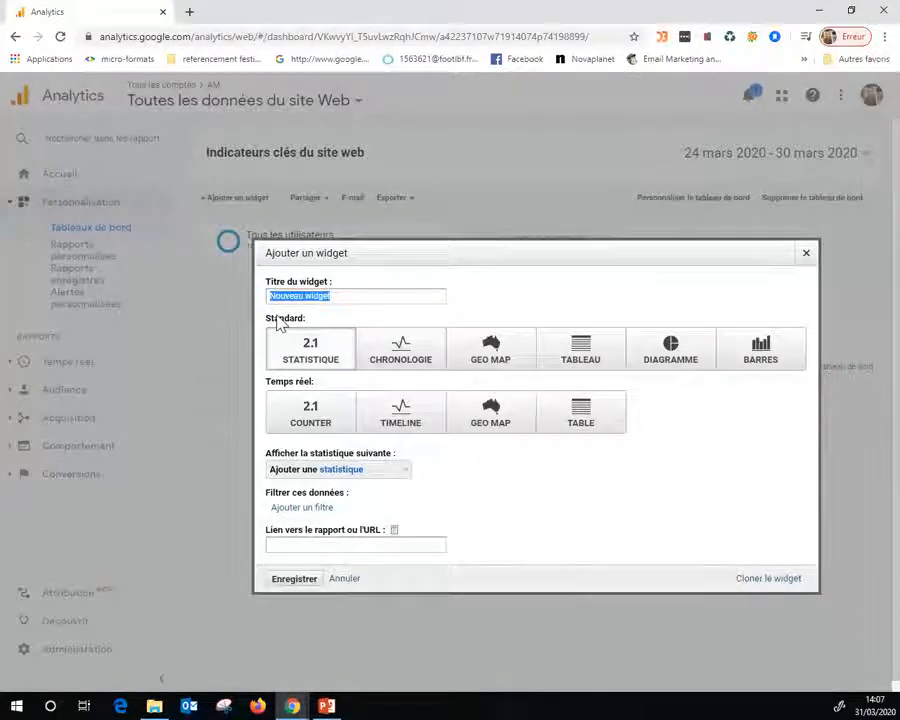
text(Tau)
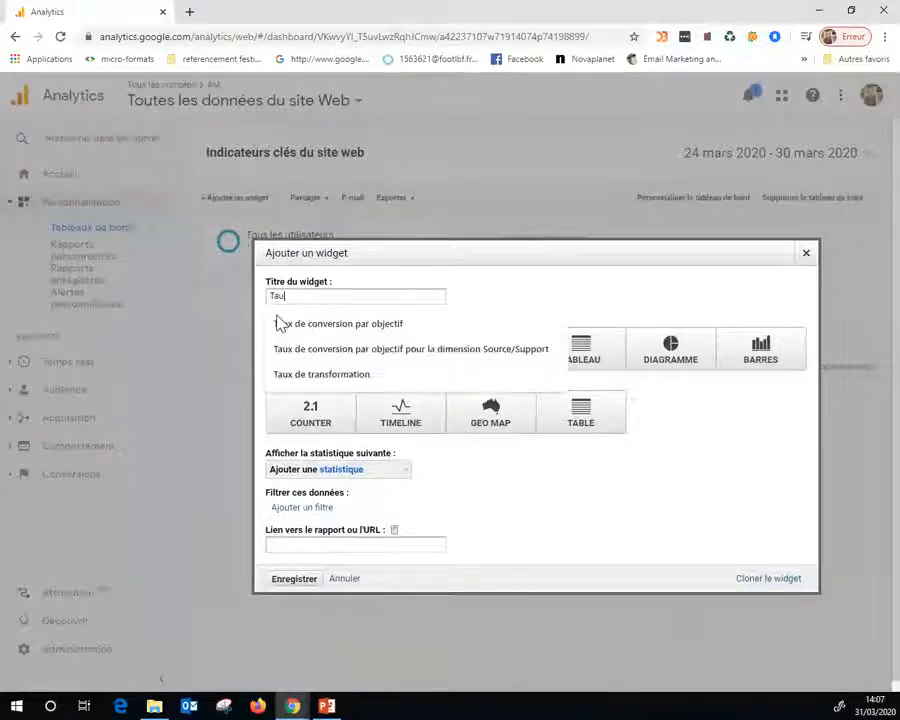
text(x de trsn)
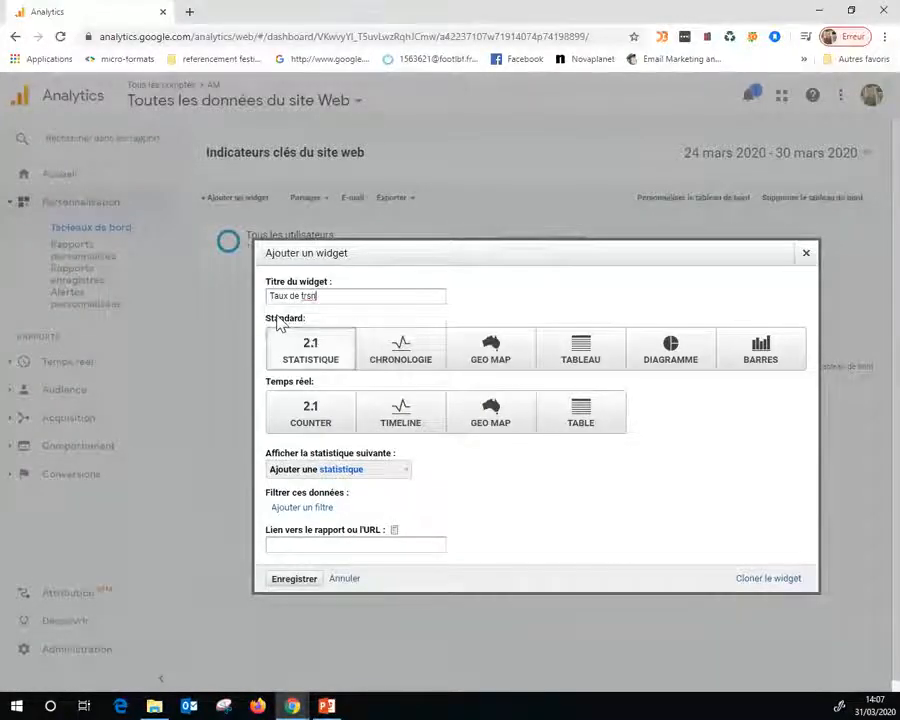
key(BackSpace)
key(BackSpace)
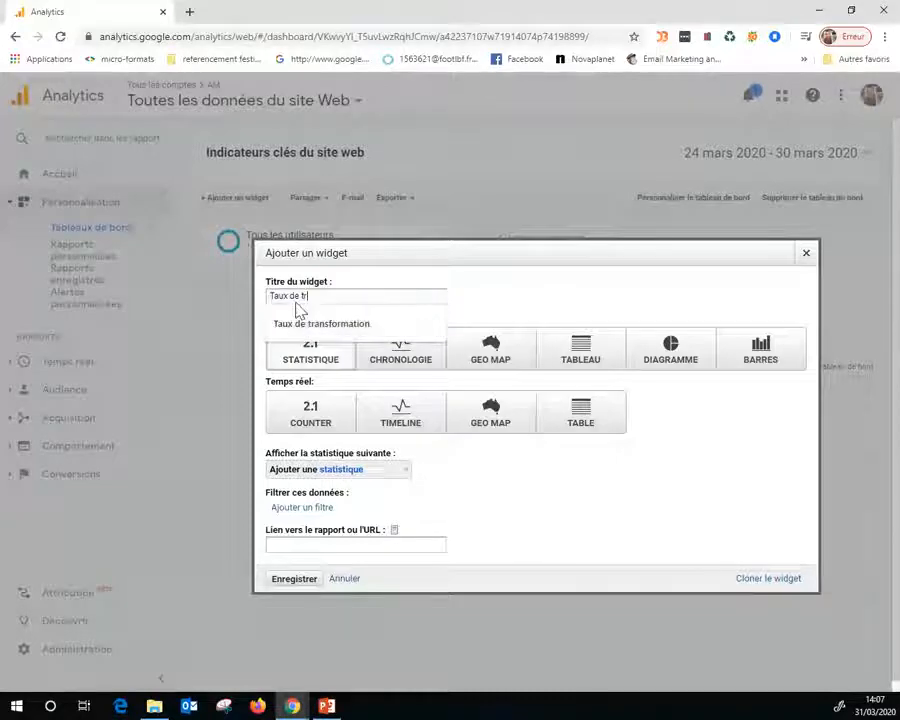
click(336, 324)
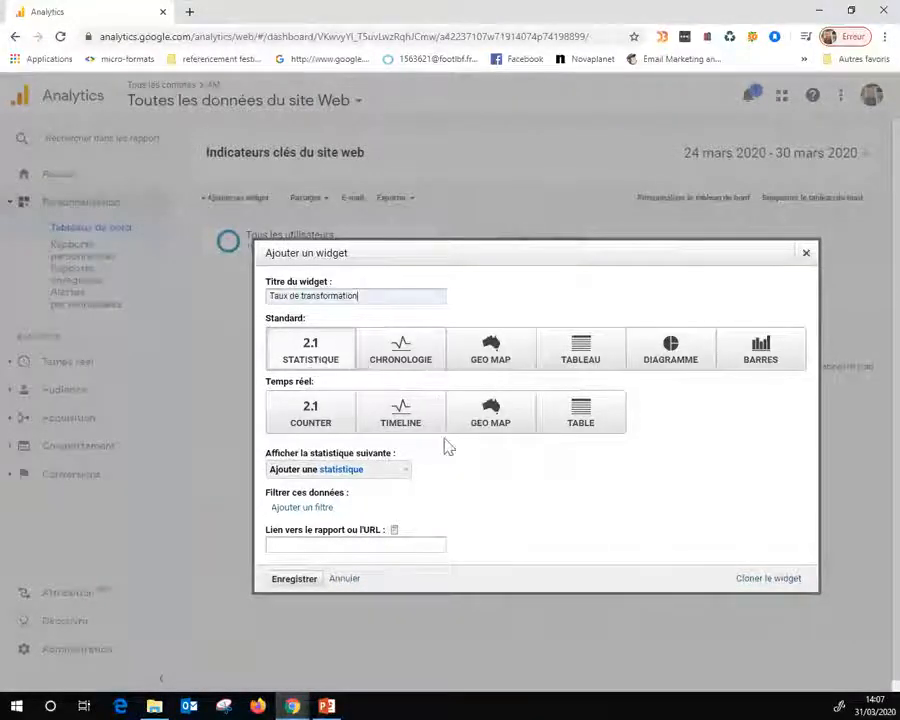
Step: Find and assign the metric "Taux de conversion par objectif" to the statistic widget, and save the widget
click(323, 470)
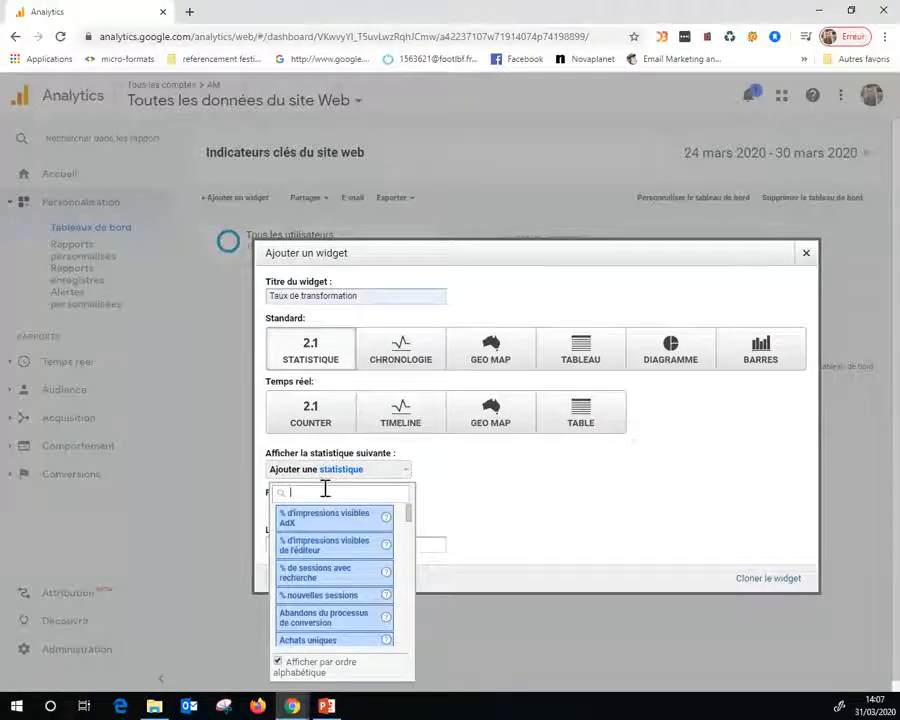
text(ta)
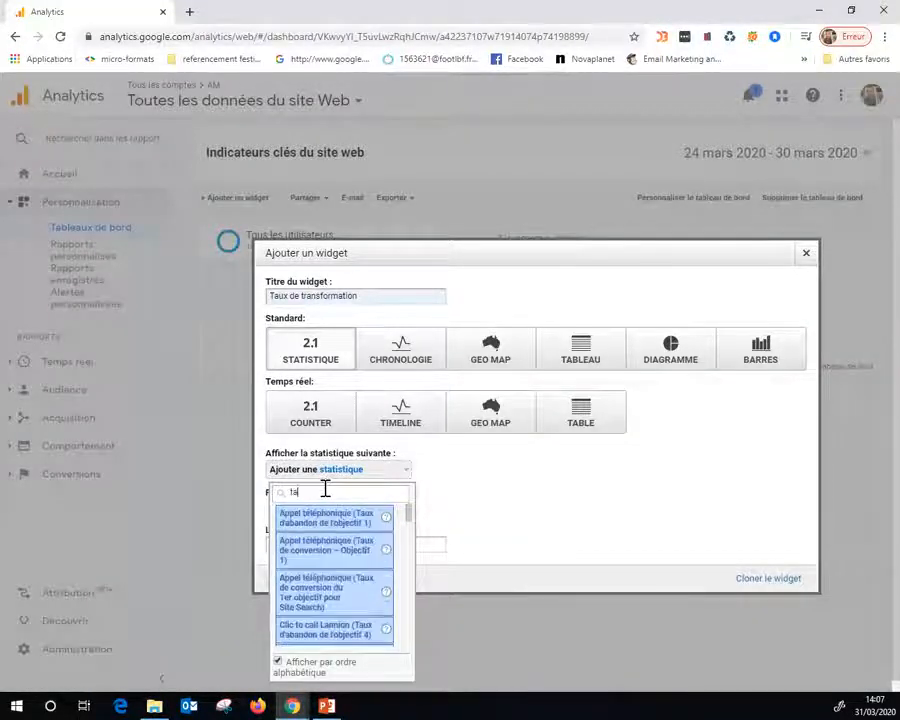
text(ux de)
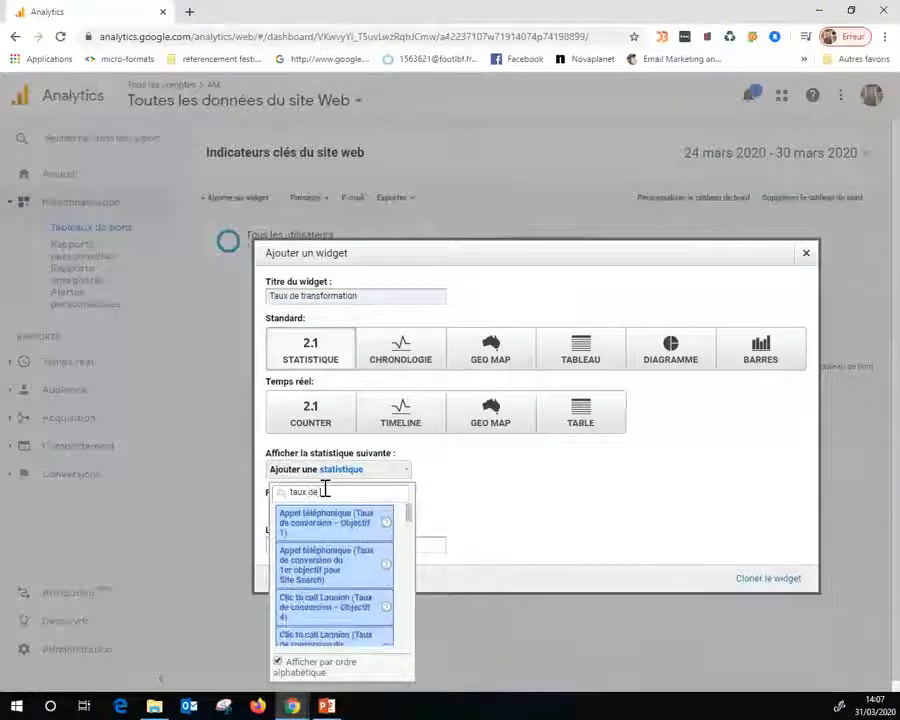
text( conver)
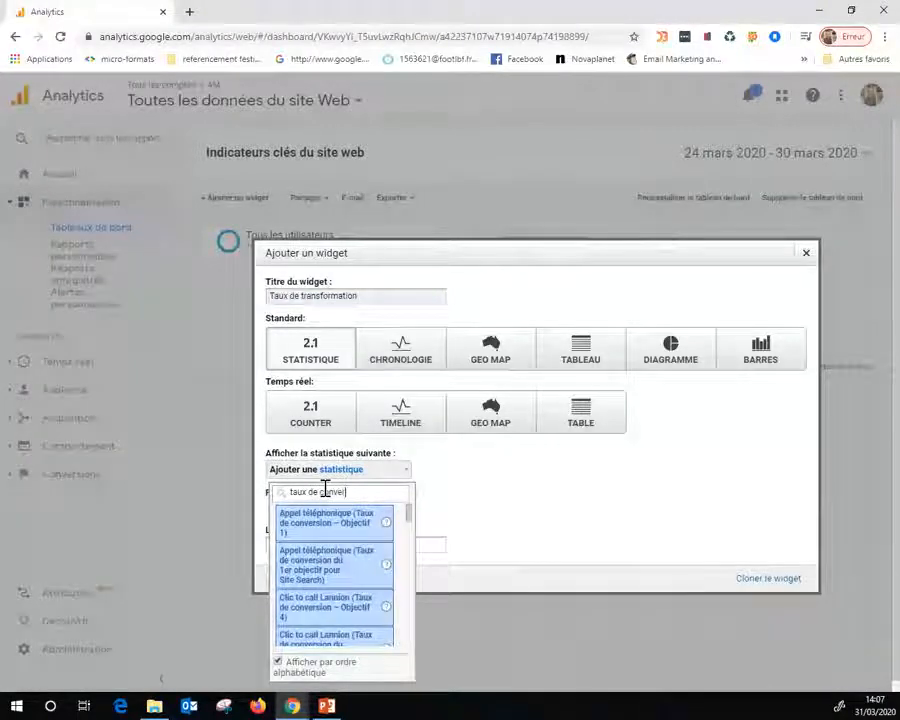
text(s)
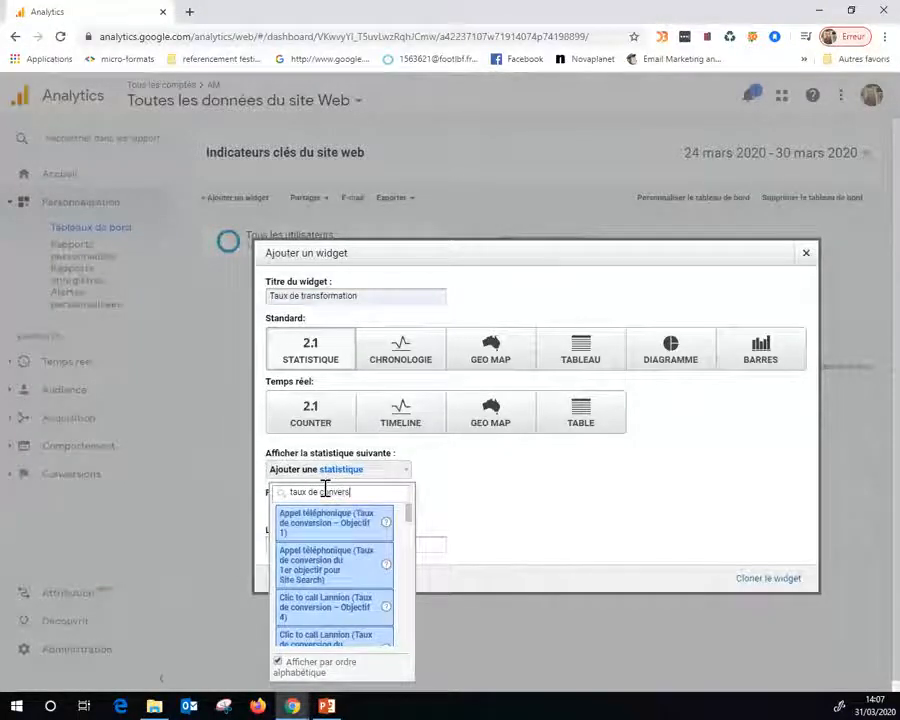
text(ion)
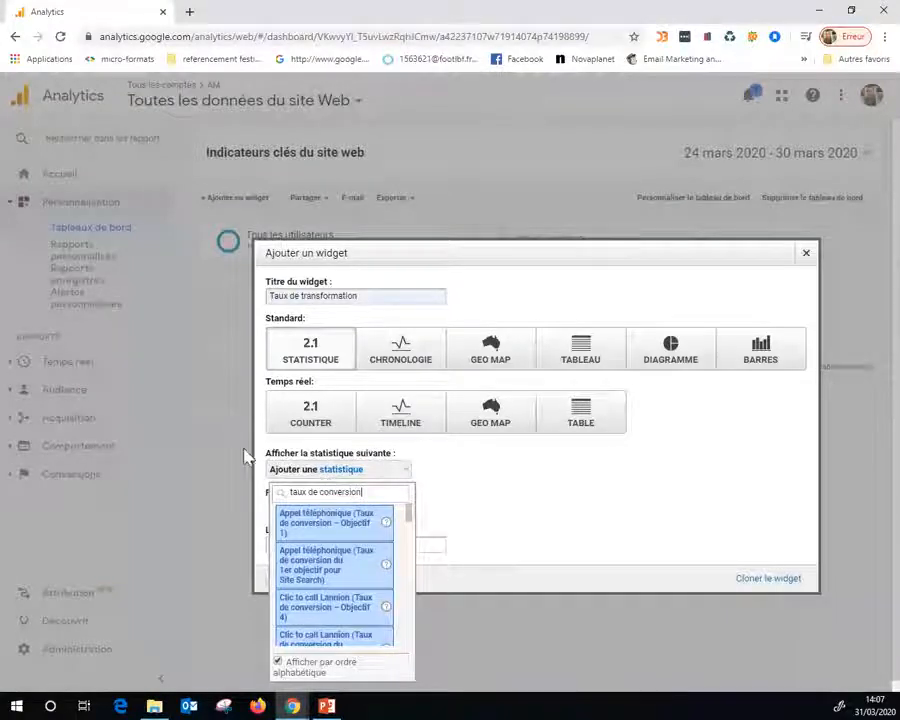
drag(411, 517, 399, 637)
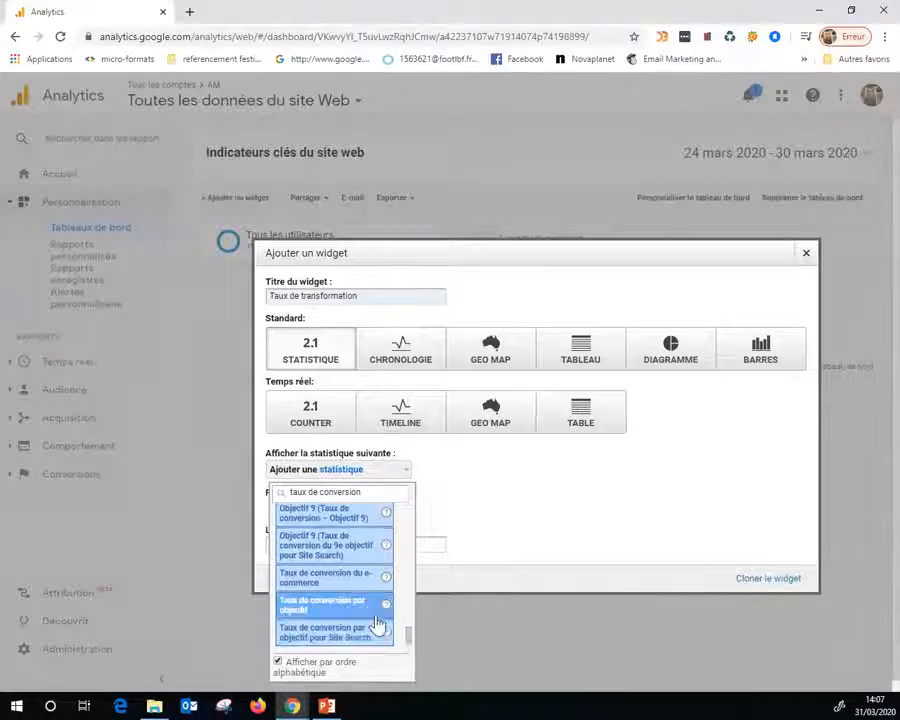
scroll(378, 614, down, 1)
click(350, 595)
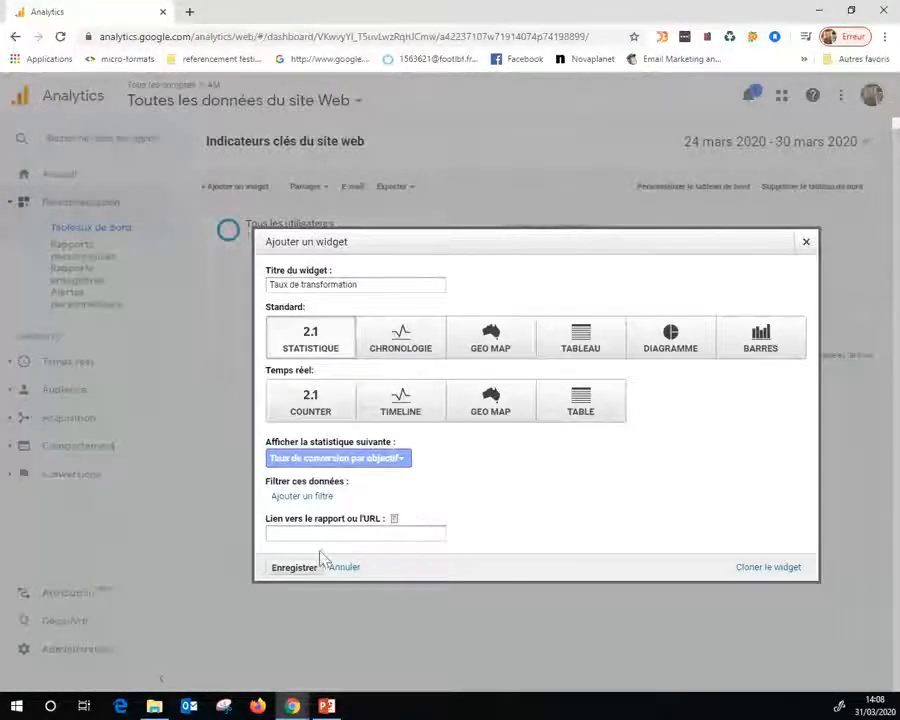
click(289, 574)
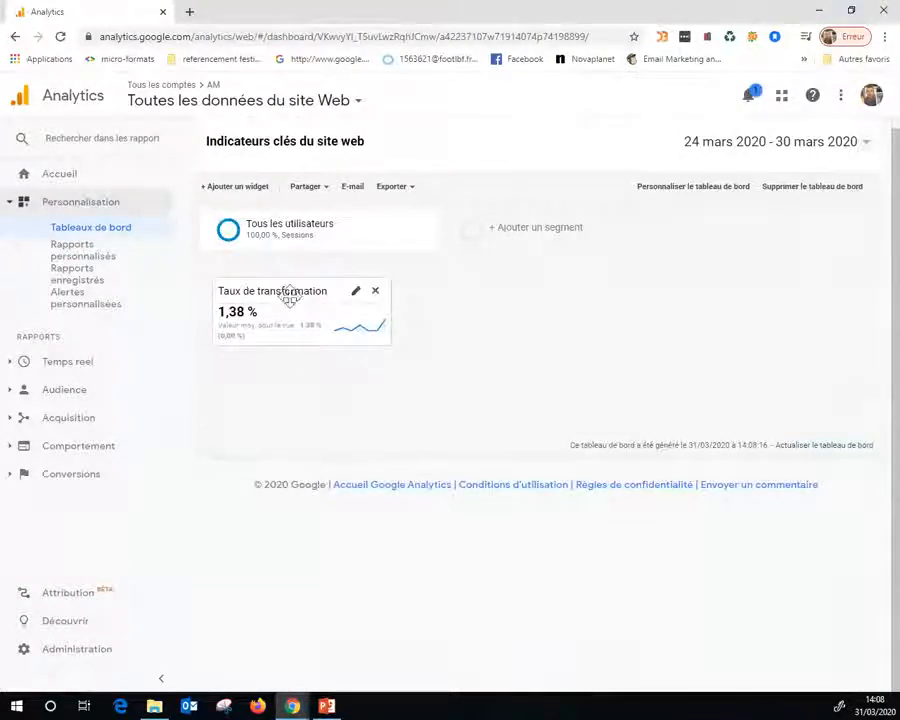
Step: Set the dashboard's date range to 1 mars 2020 - 30 mars 2020 and apply it
click(772, 156)
click(680, 184)
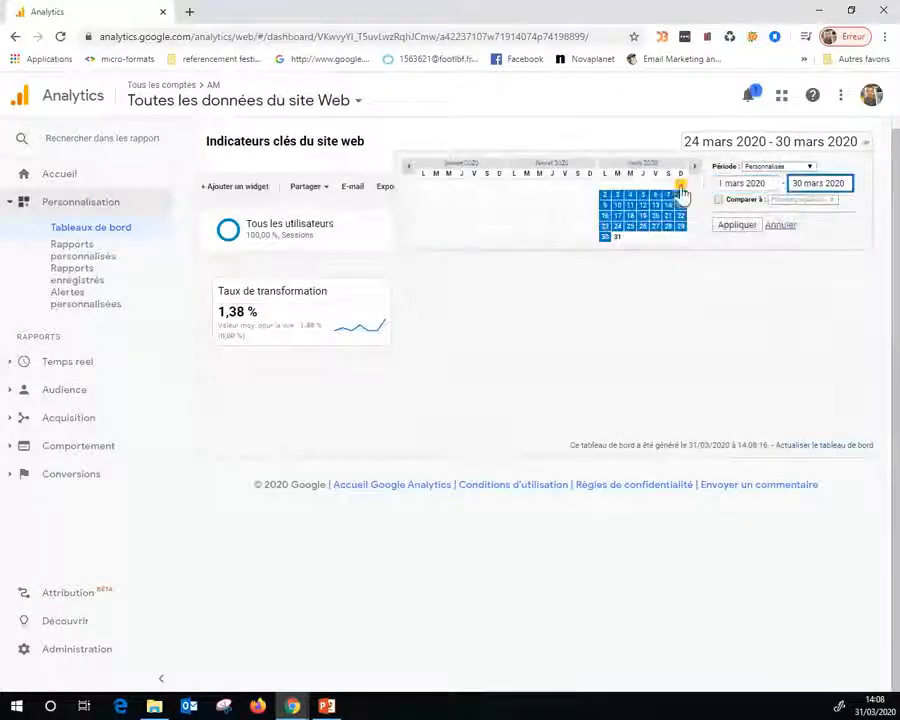
click(738, 225)
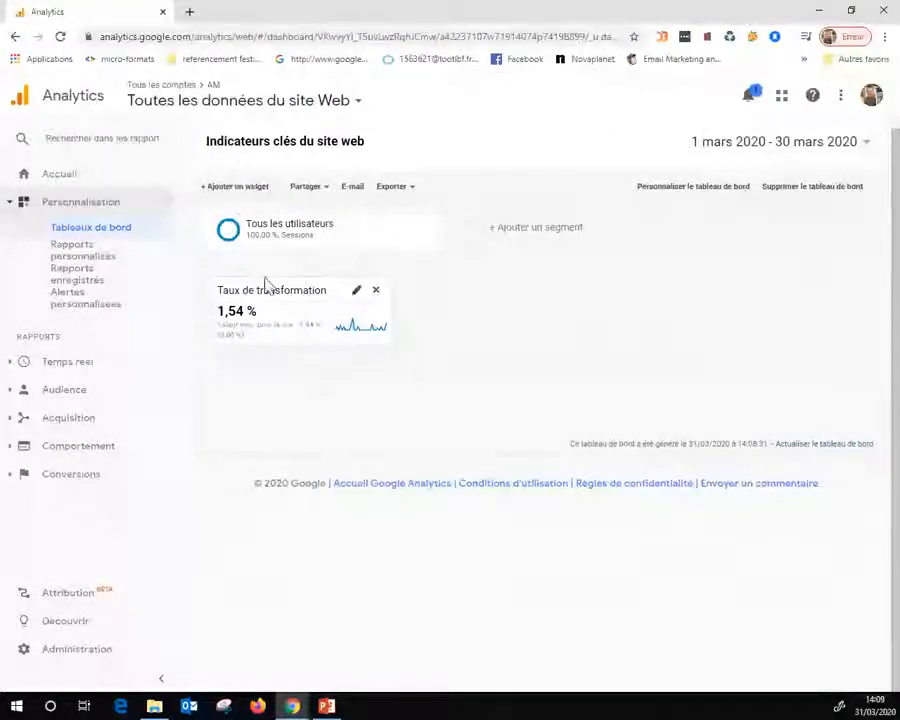
Step: Add a new widget to the dashboard and title it "Top pays"
click(237, 192)
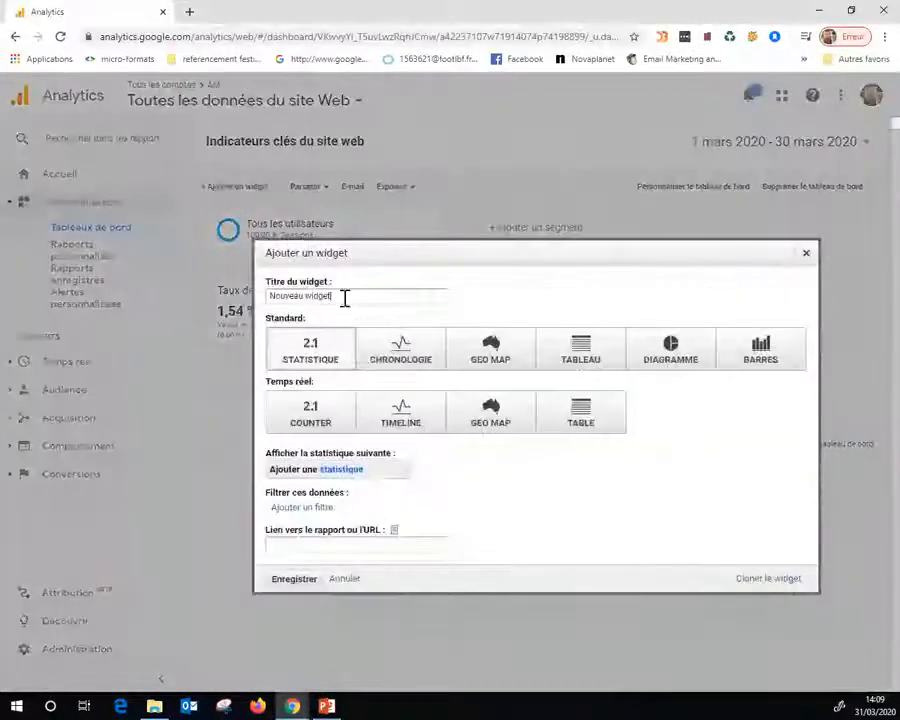
drag(343, 297, 252, 286)
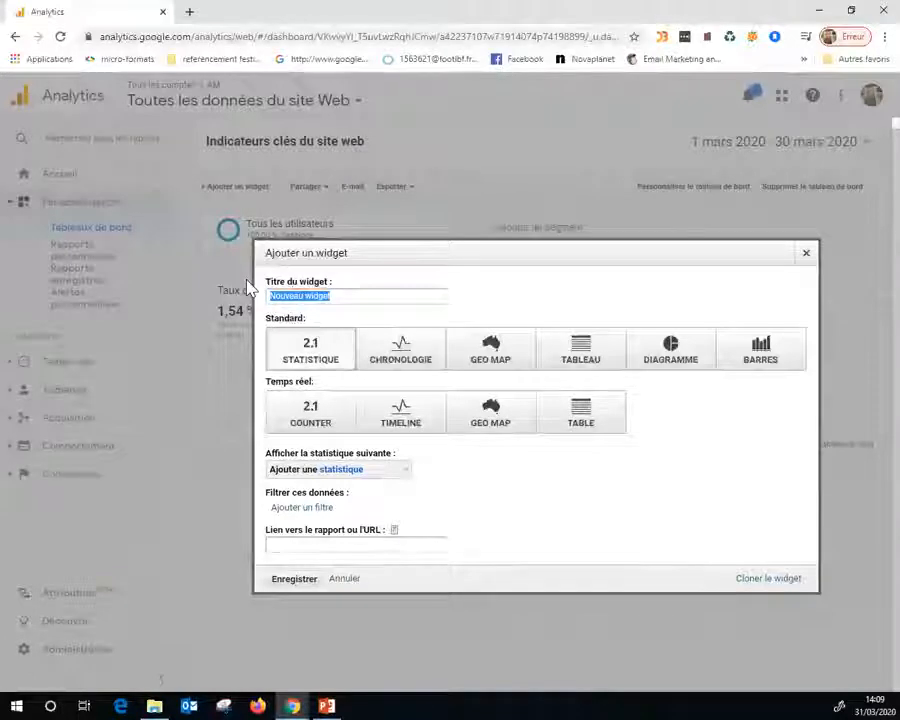
text(Y)
key(BackSpace)
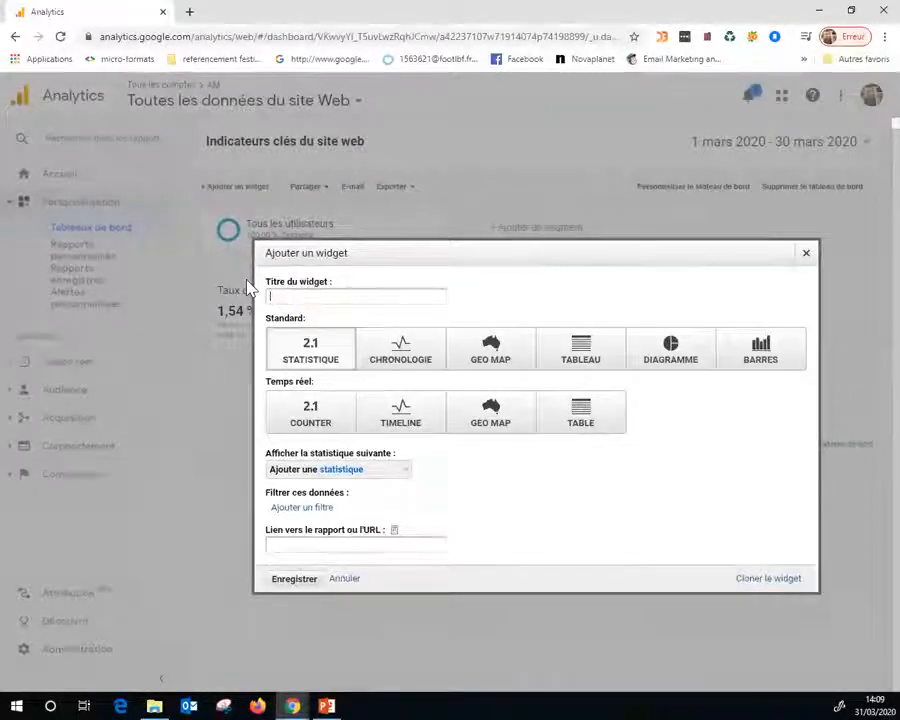
text(Top )
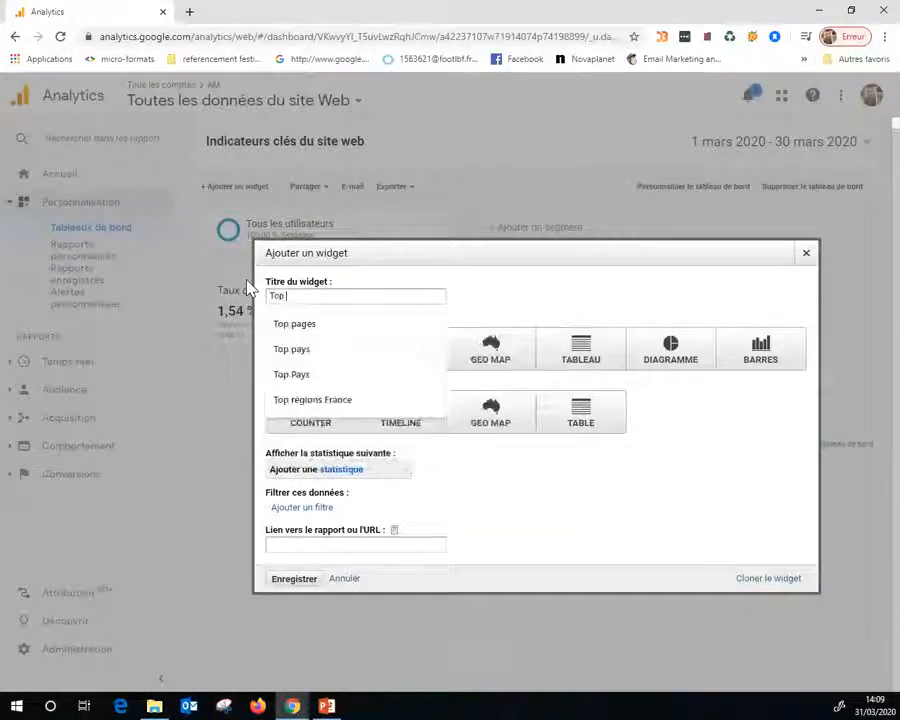
text(Pays)
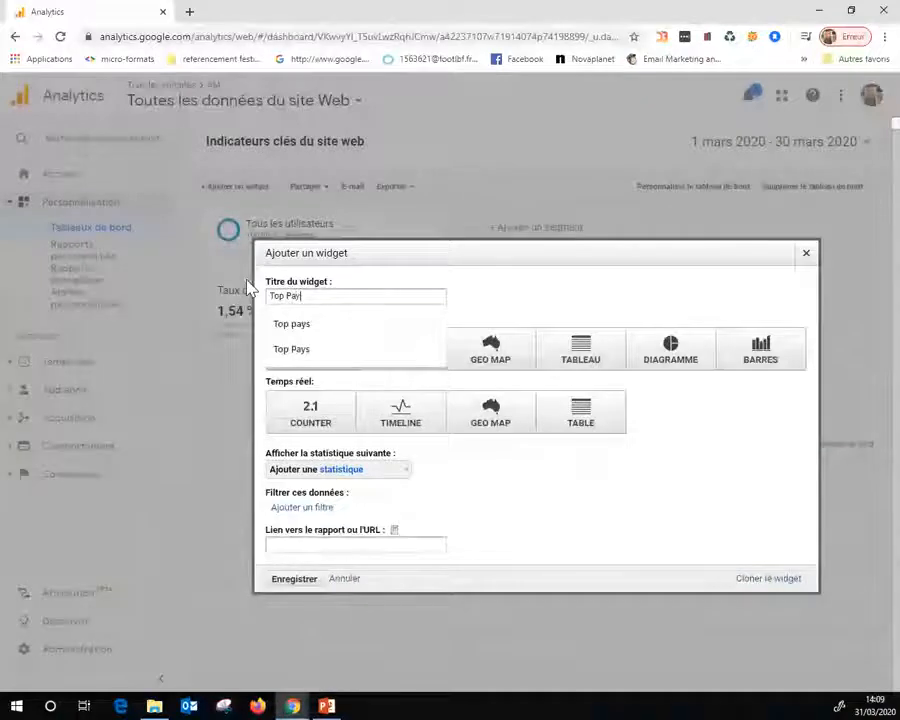
click(313, 332)
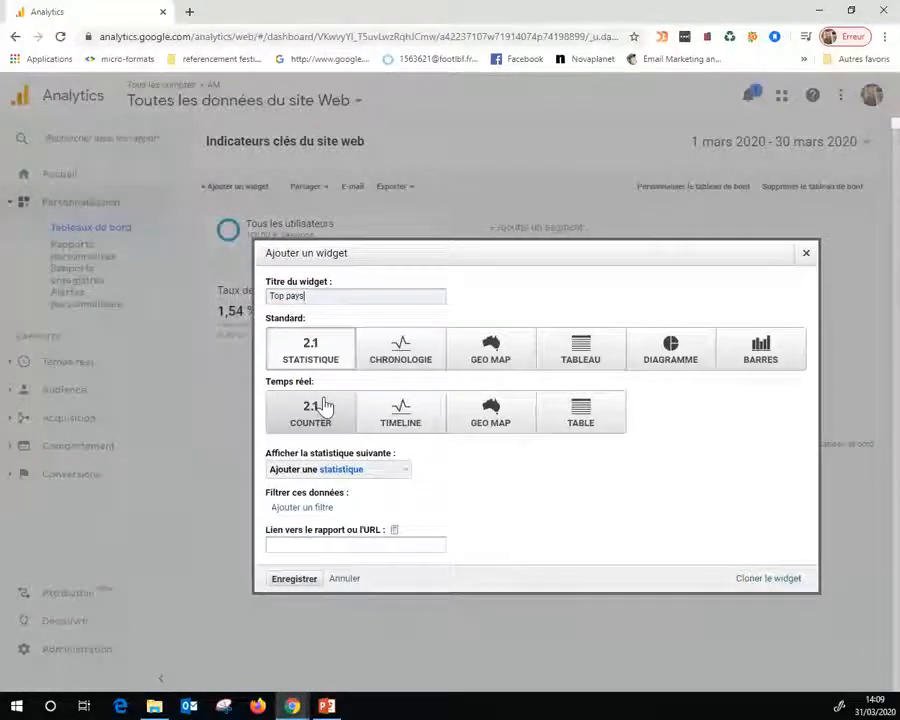
Step: Make the widget a standard Geo Map plotting the dimension "Région", with France as the selected region
click(493, 364)
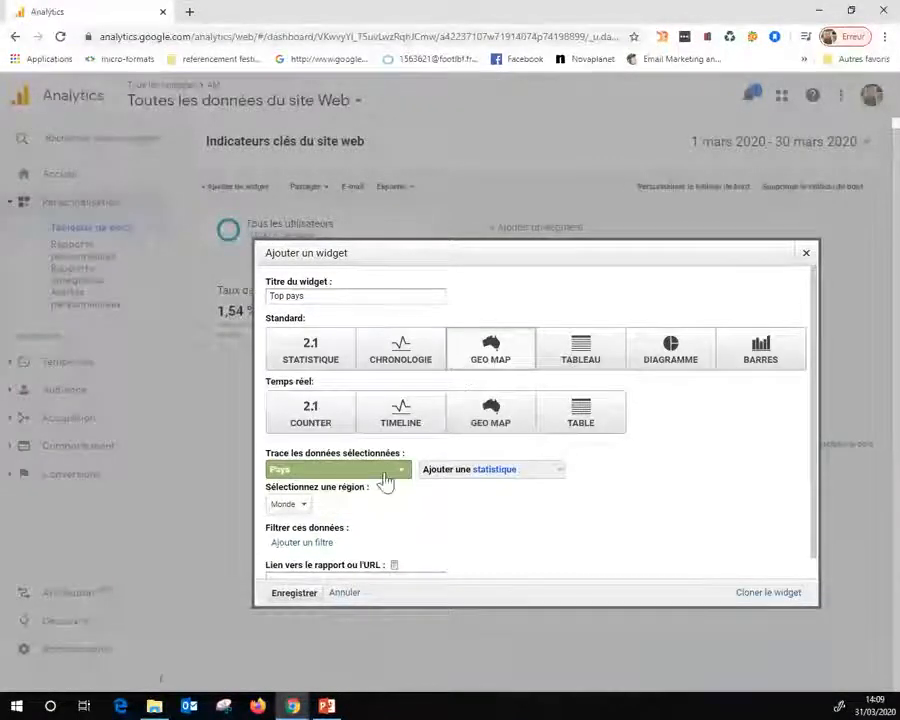
click(384, 472)
click(297, 541)
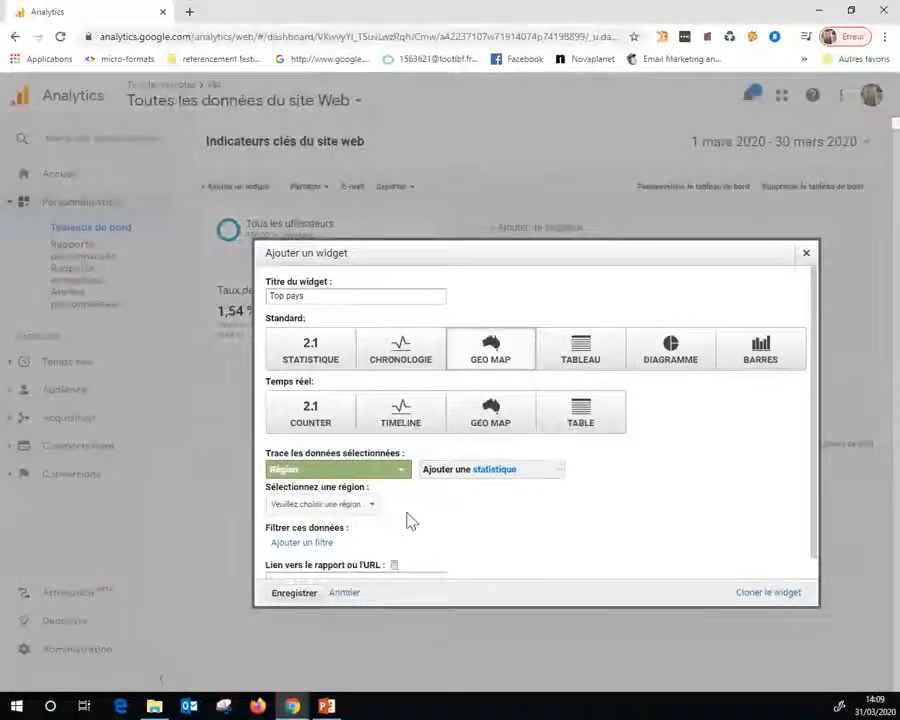
click(364, 508)
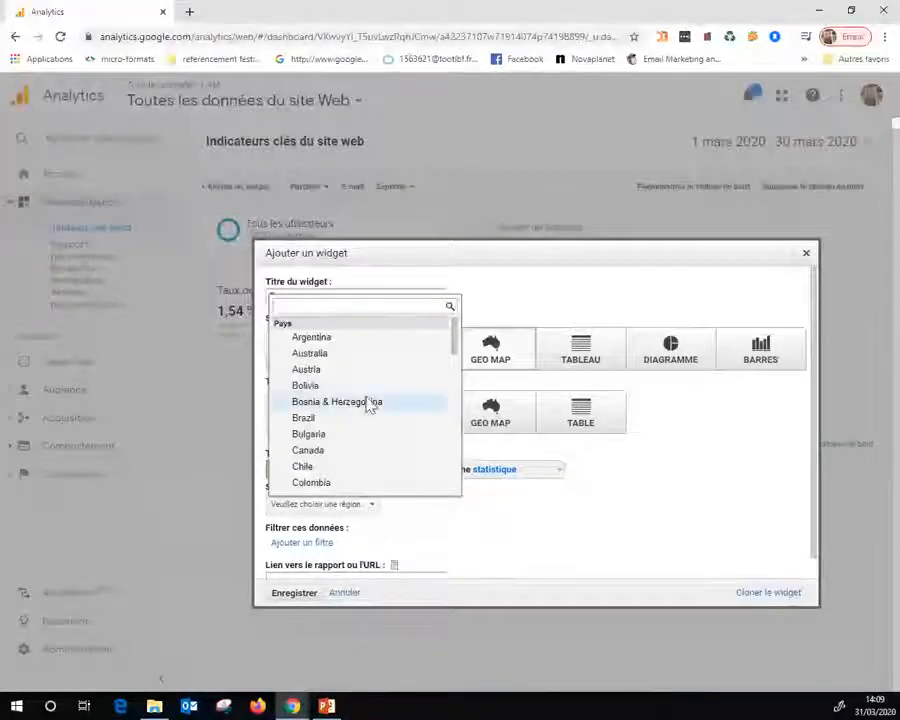
scroll(360, 400, down, 1)
scroll(342, 410, down, 2)
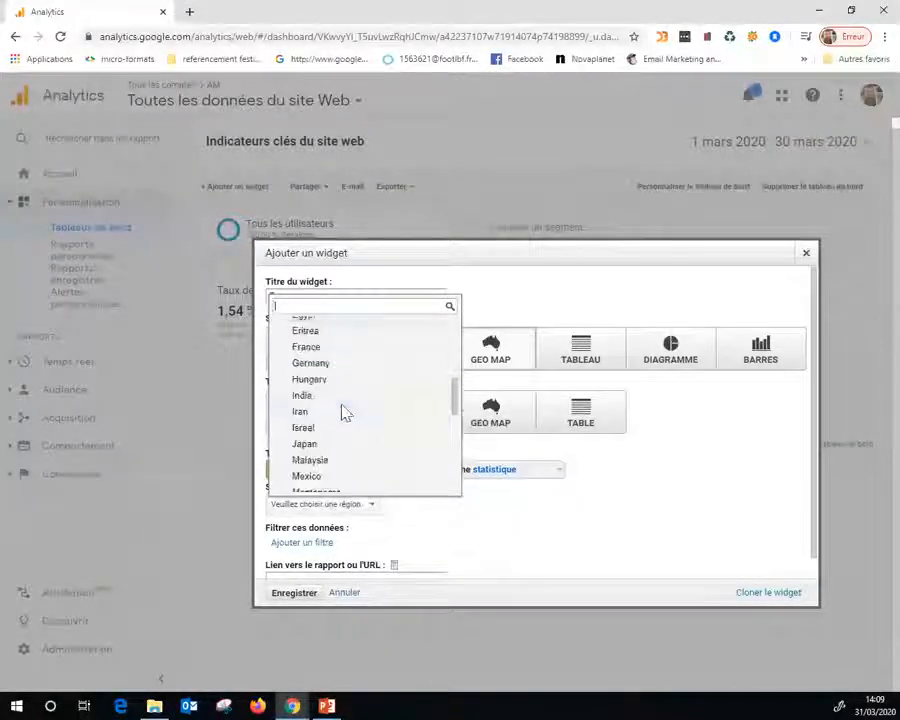
click(308, 347)
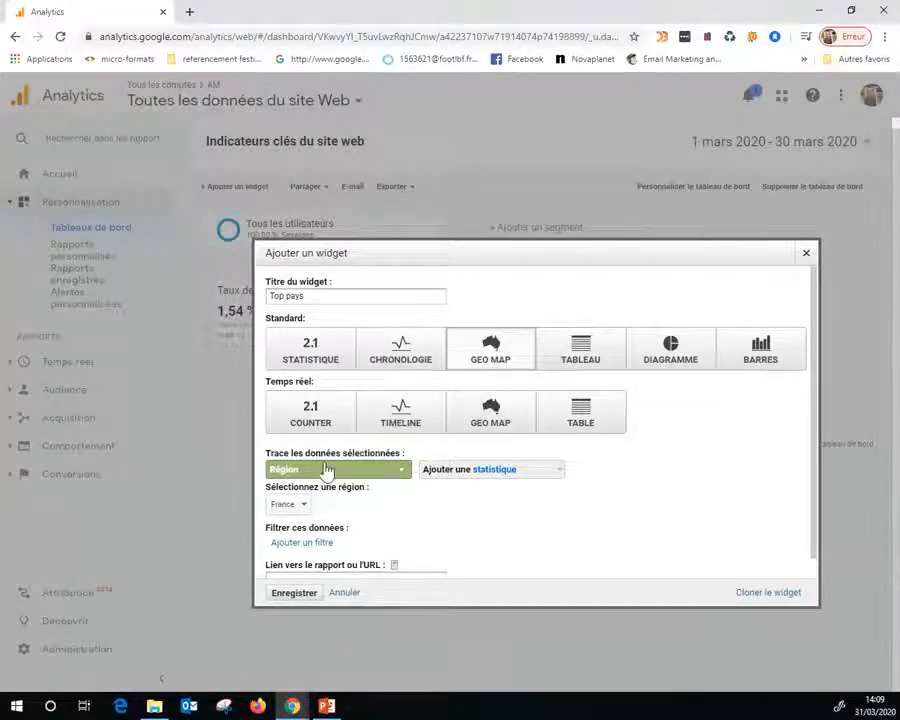
Step: Find and assign the metric "Sessions" to the map widget, and save the widget
click(472, 479)
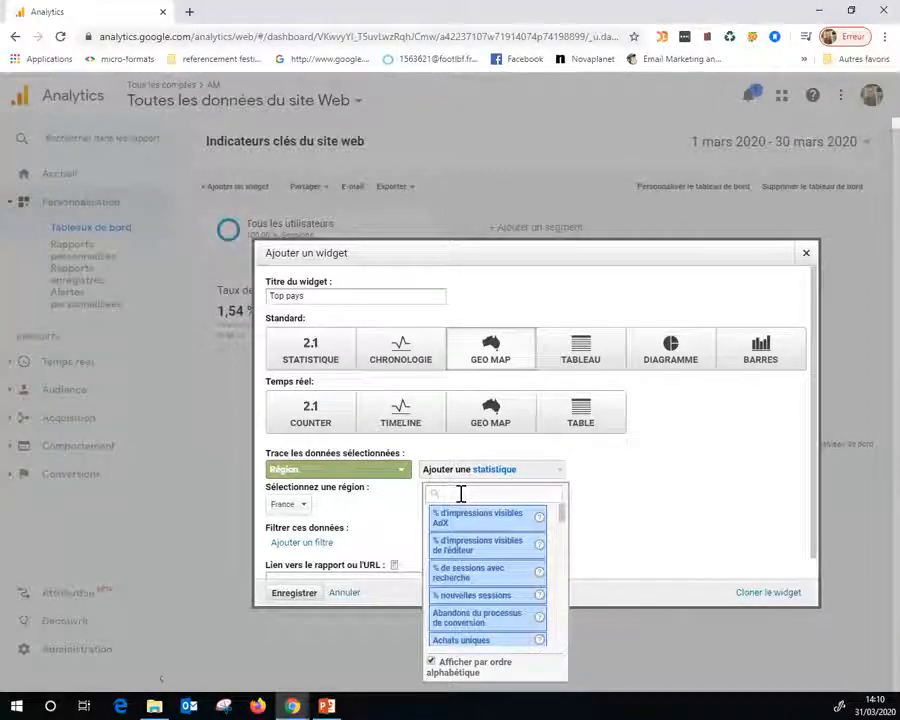
text(ession)
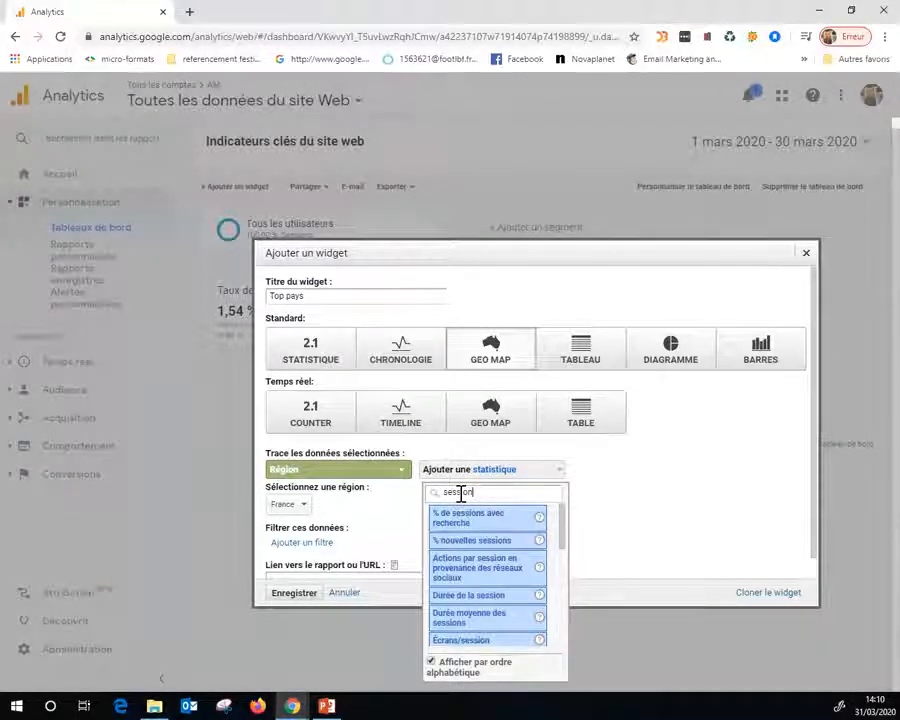
text(s)
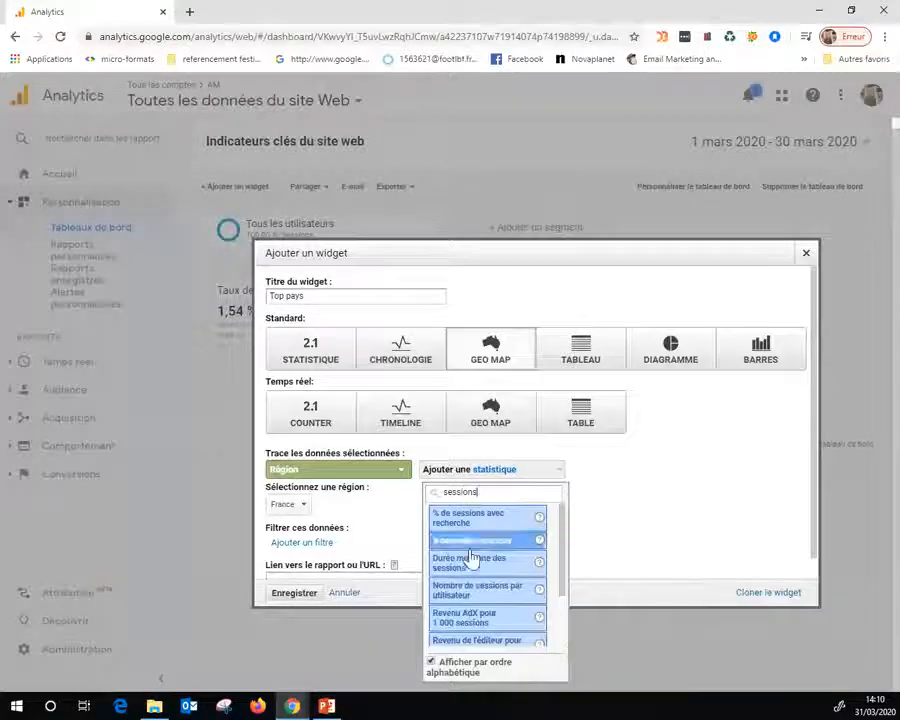
scroll(470, 545, down, 3)
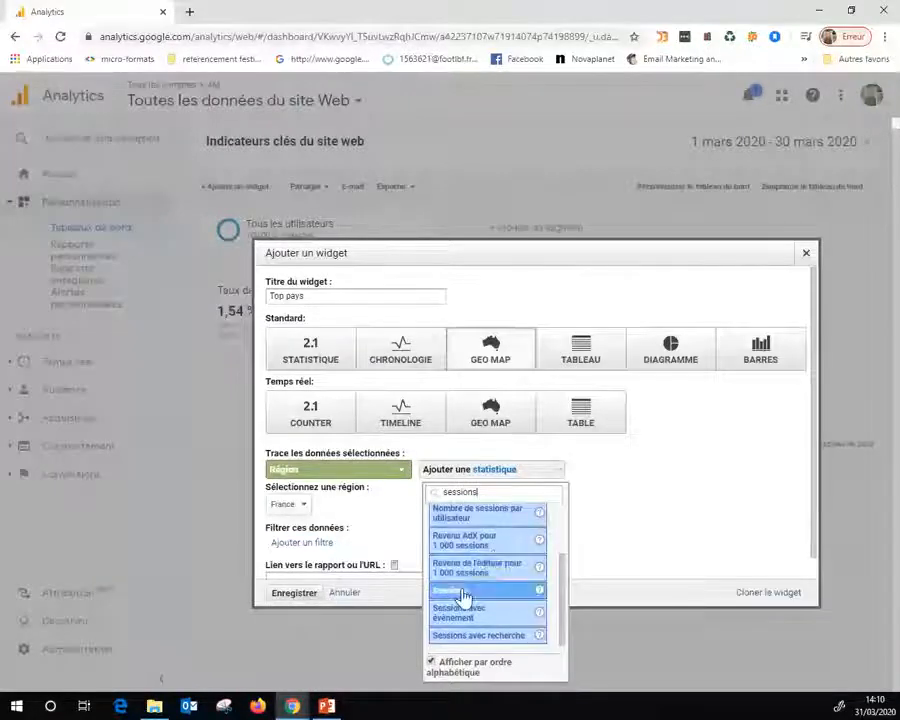
click(463, 592)
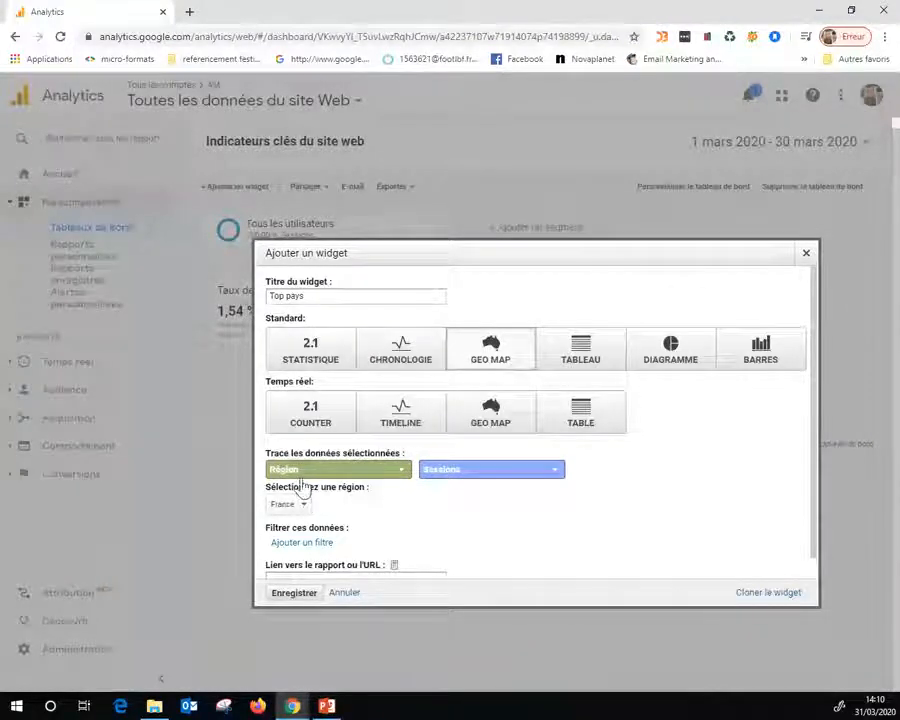
click(294, 594)
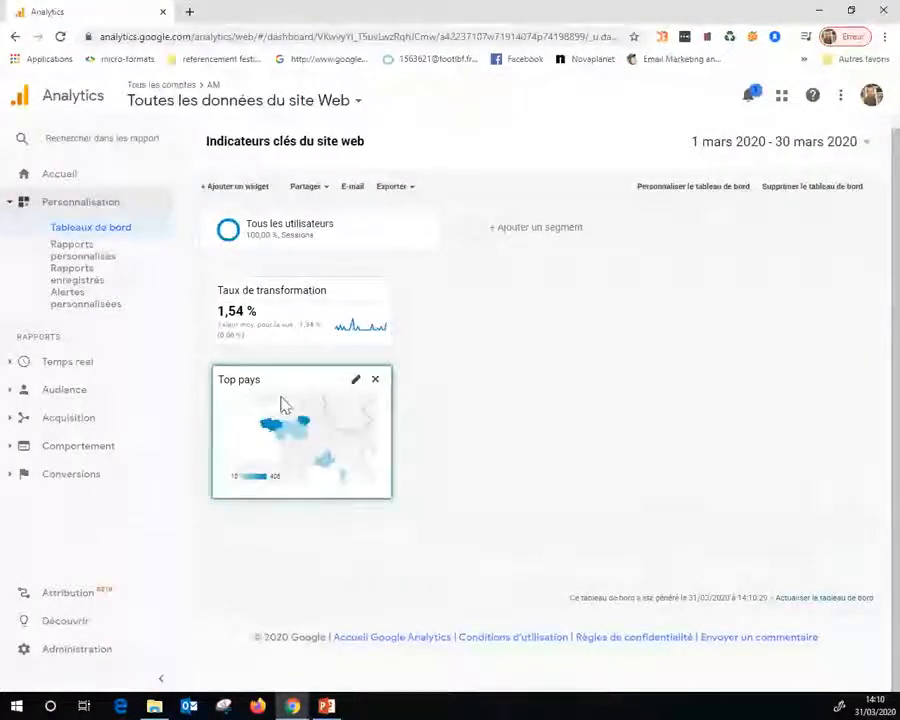
Step: Try the "Top pays" widget in the second column, and place it above "Taux de transformation" in the first column
drag(275, 374, 530, 350)
drag(281, 375, 550, 306)
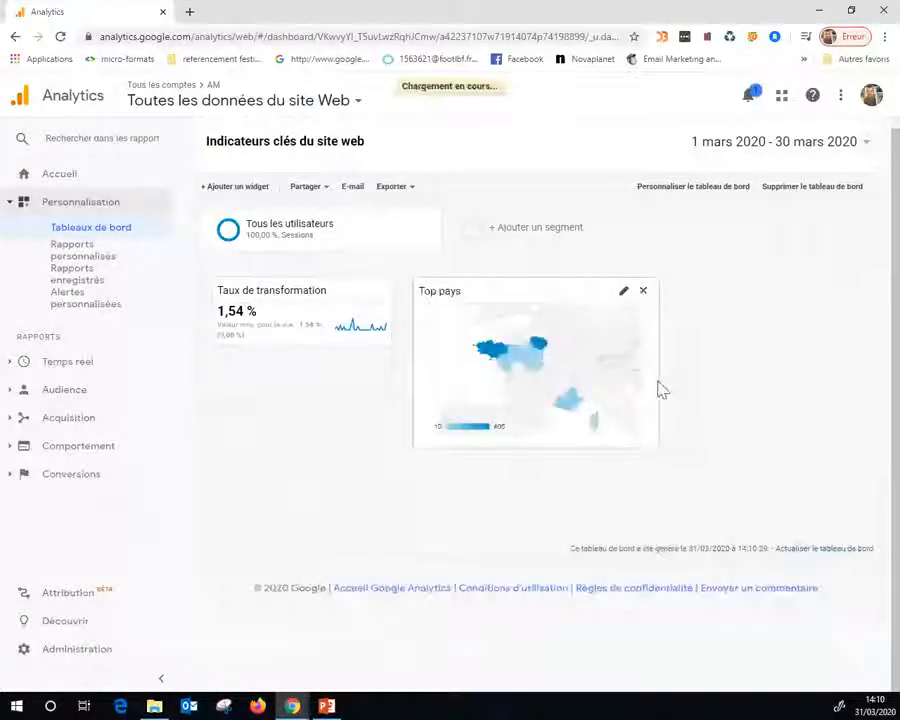
drag(312, 287, 790, 280)
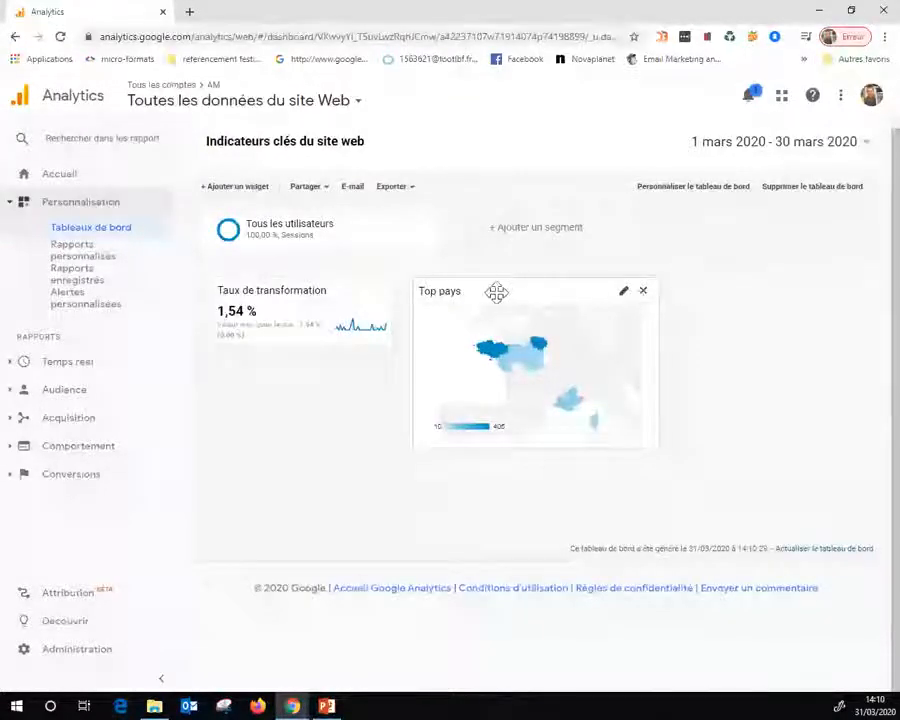
drag(496, 291, 296, 286)
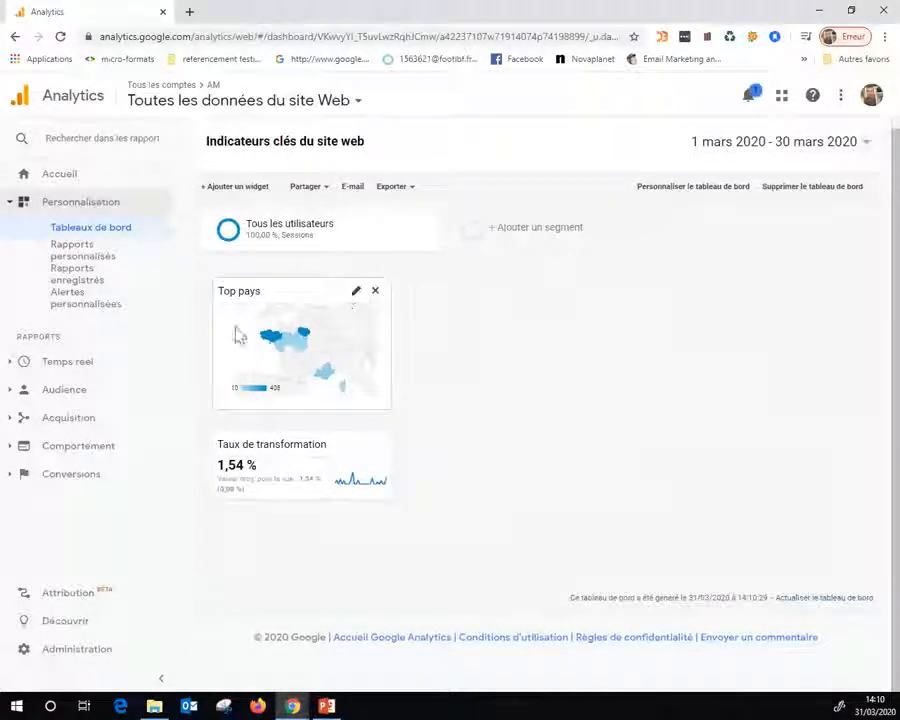
Step: Rename the "Top pays" widget as "Top régions France" and save its settings
click(355, 298)
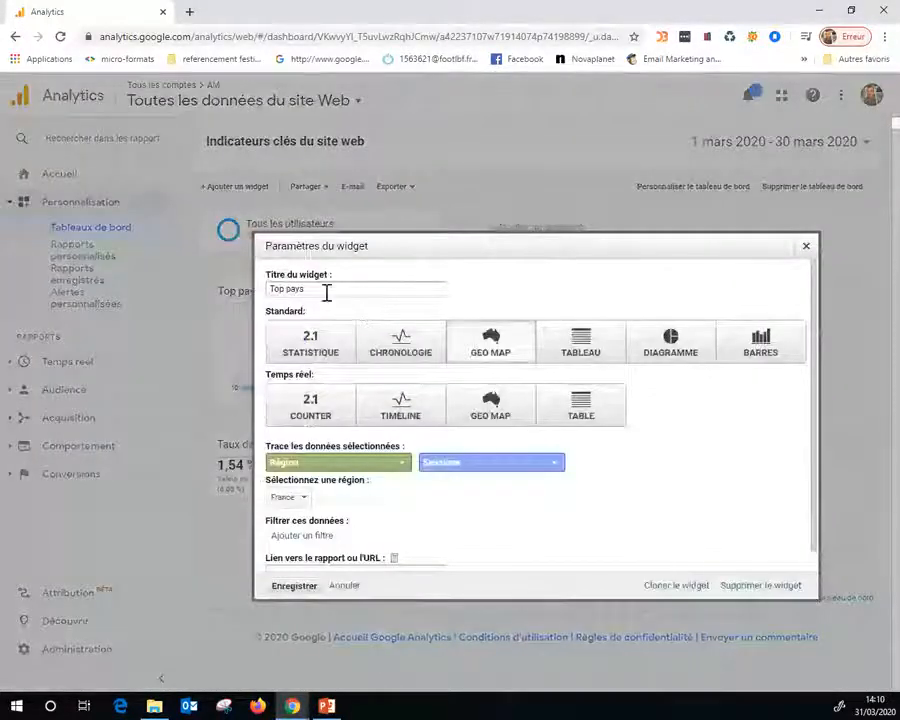
click(325, 290)
key(BackSpace)
key(BackSpace)
key(BackSpace)
key(BackSpace)
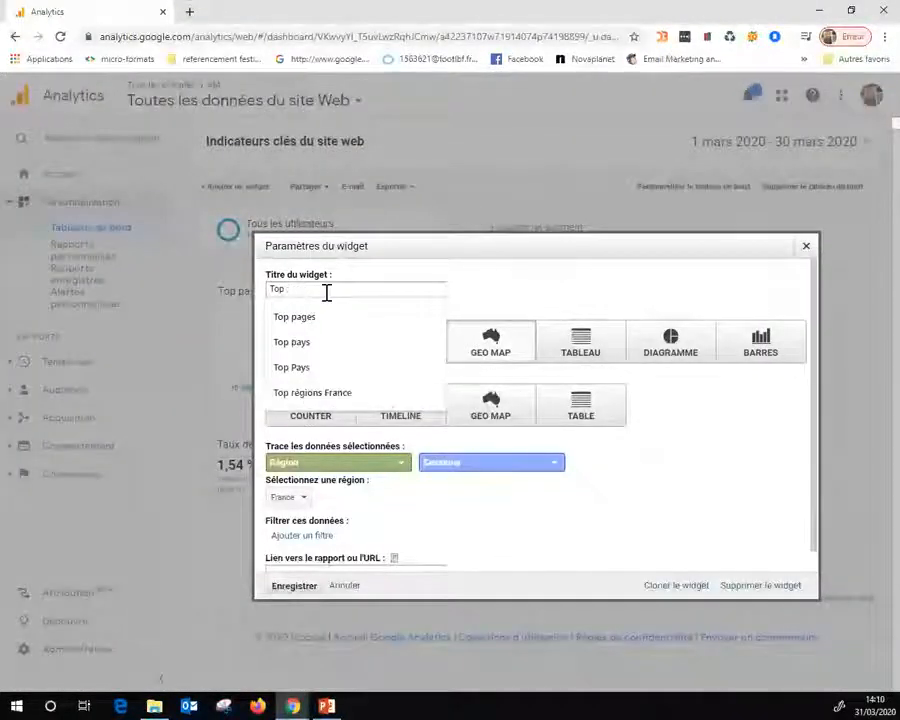
text(ré)
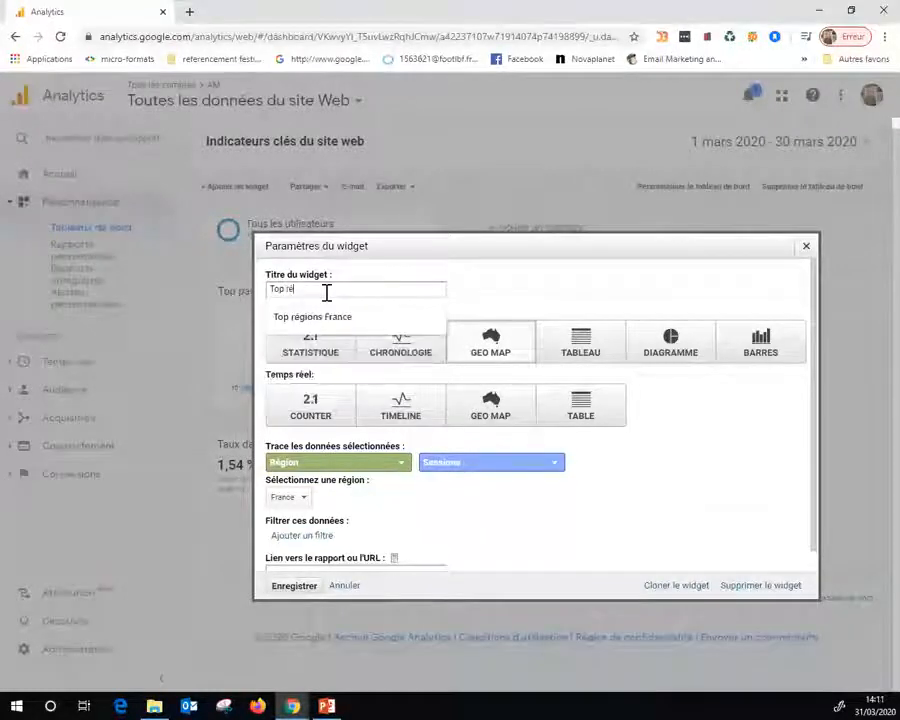
text(gions Fr)
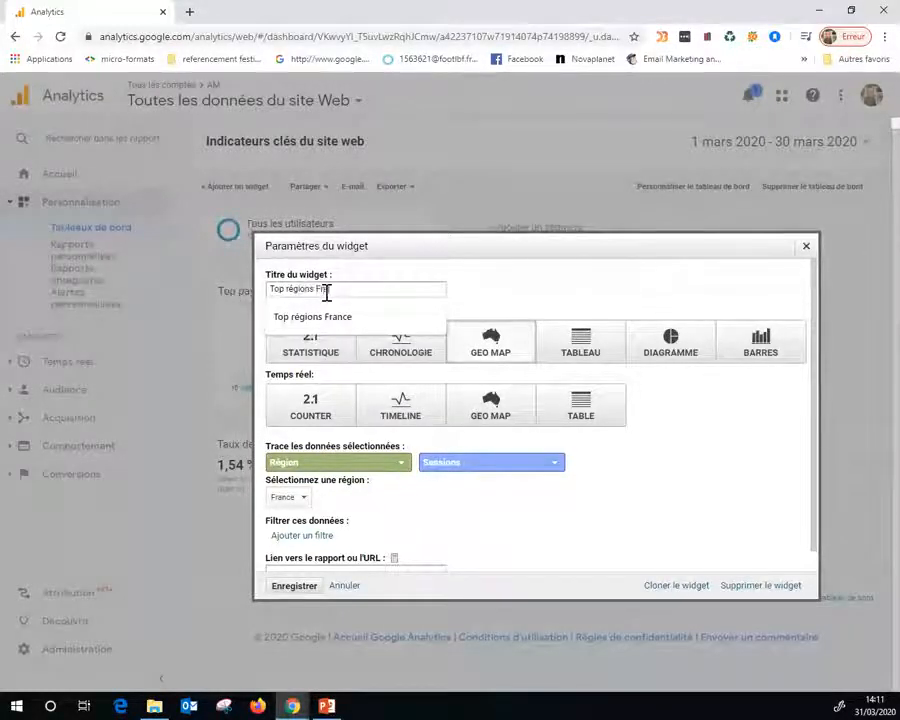
text(ance)
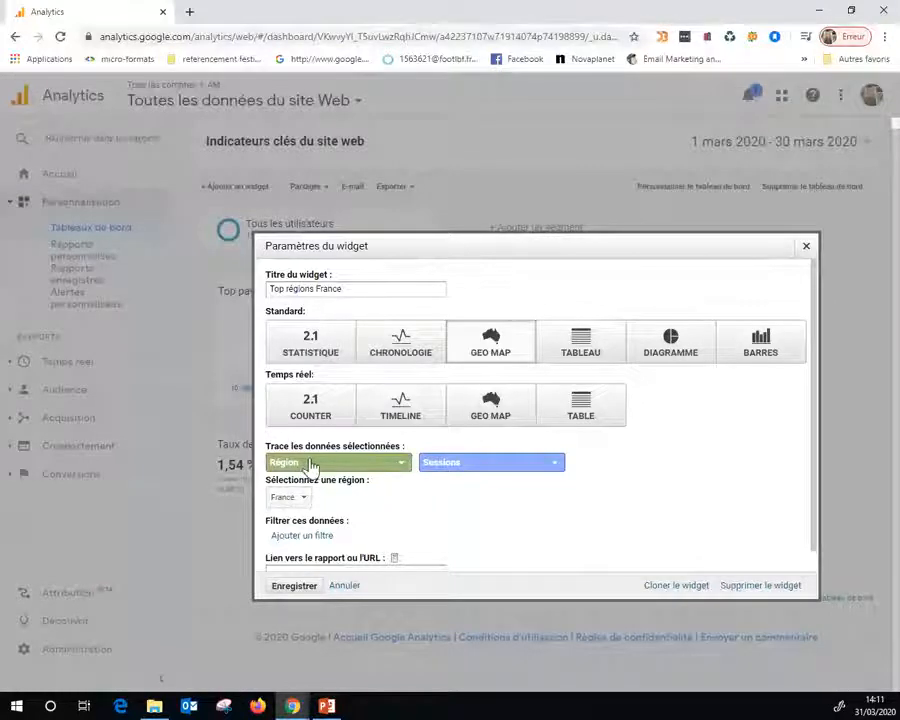
click(294, 585)
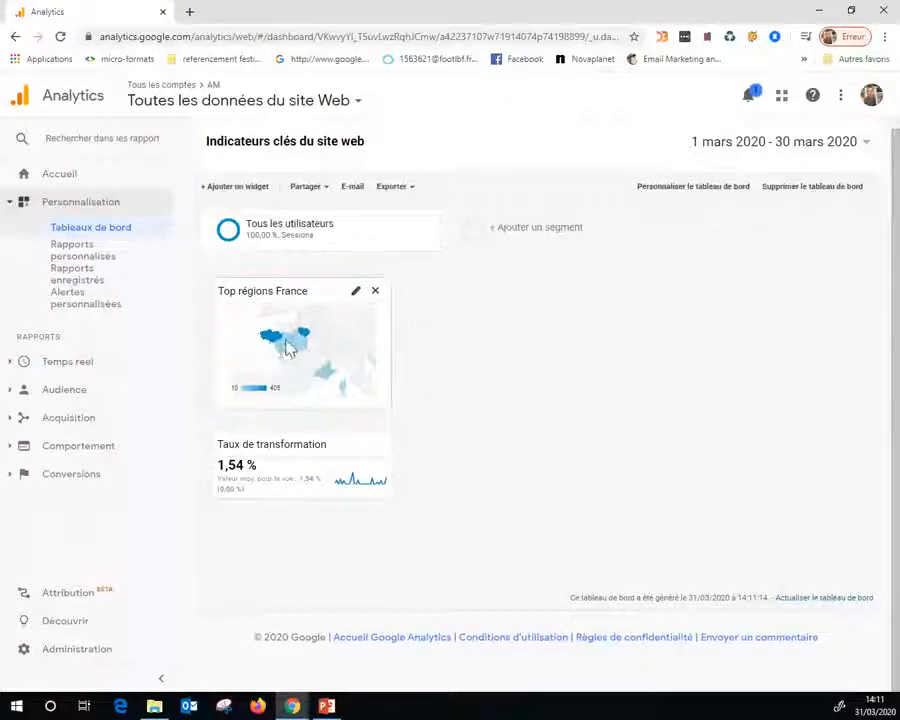
mouse_move(305, 334)
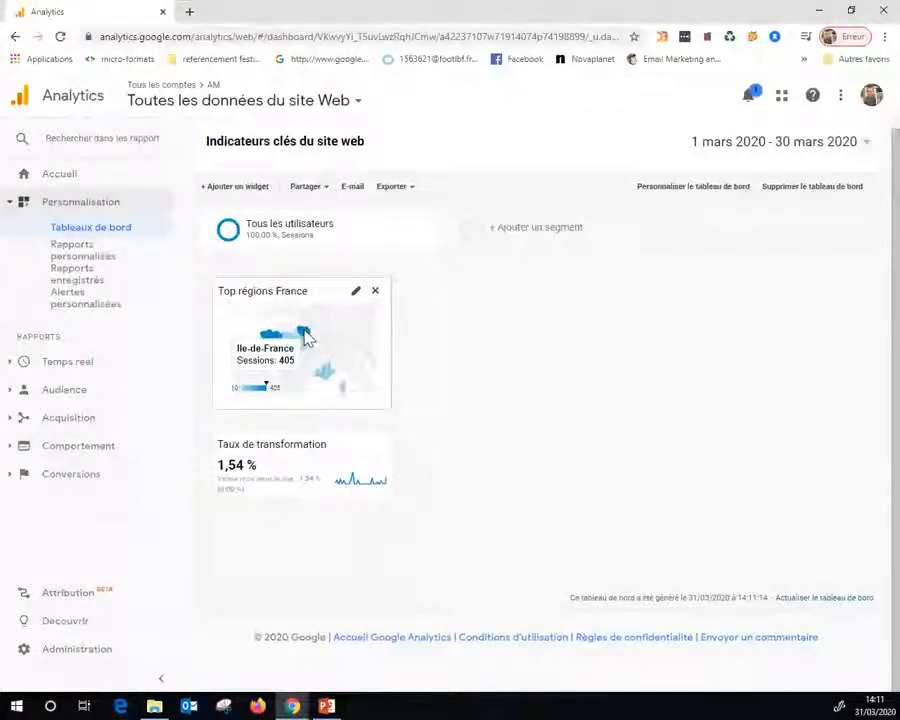
mouse_move(273, 341)
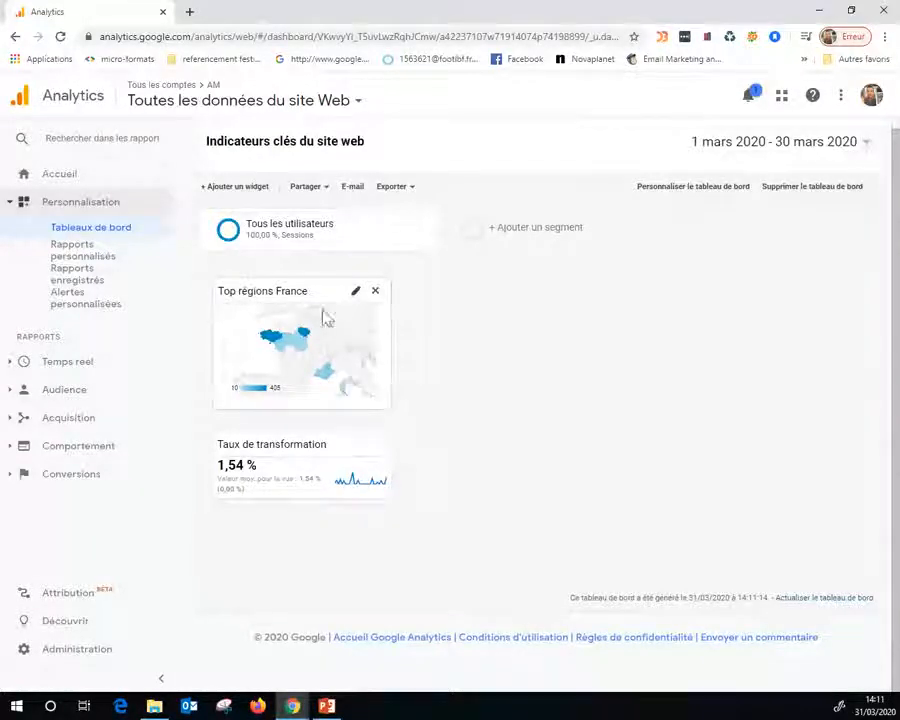
Step: Add another widget to the dashboard and title it "Origine des sessions"
click(234, 188)
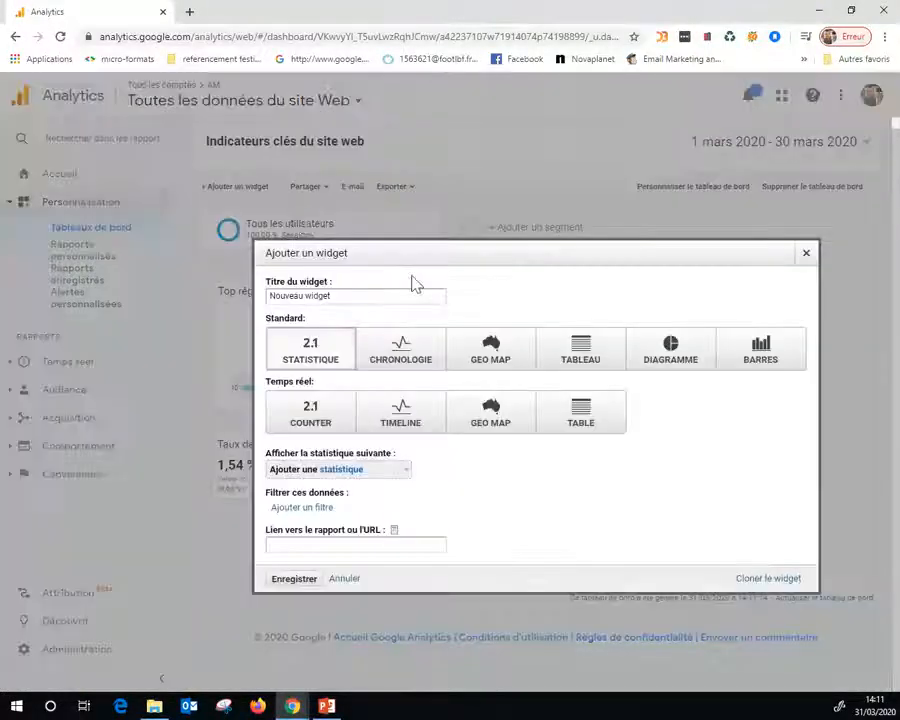
drag(335, 296, 269, 292)
text(Or)
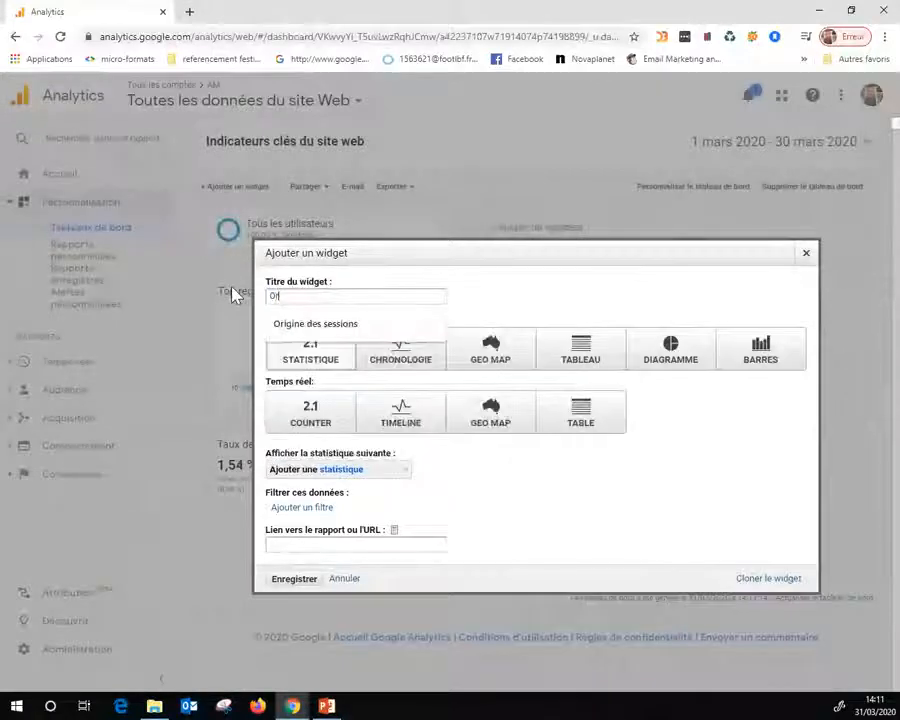
text(igine des sessions)
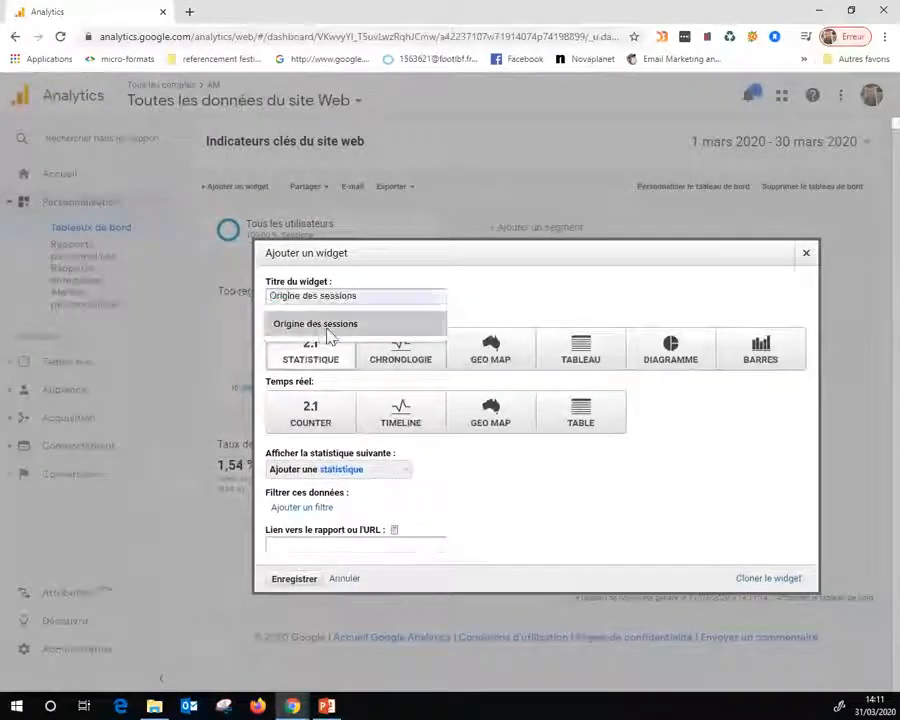
click(330, 329)
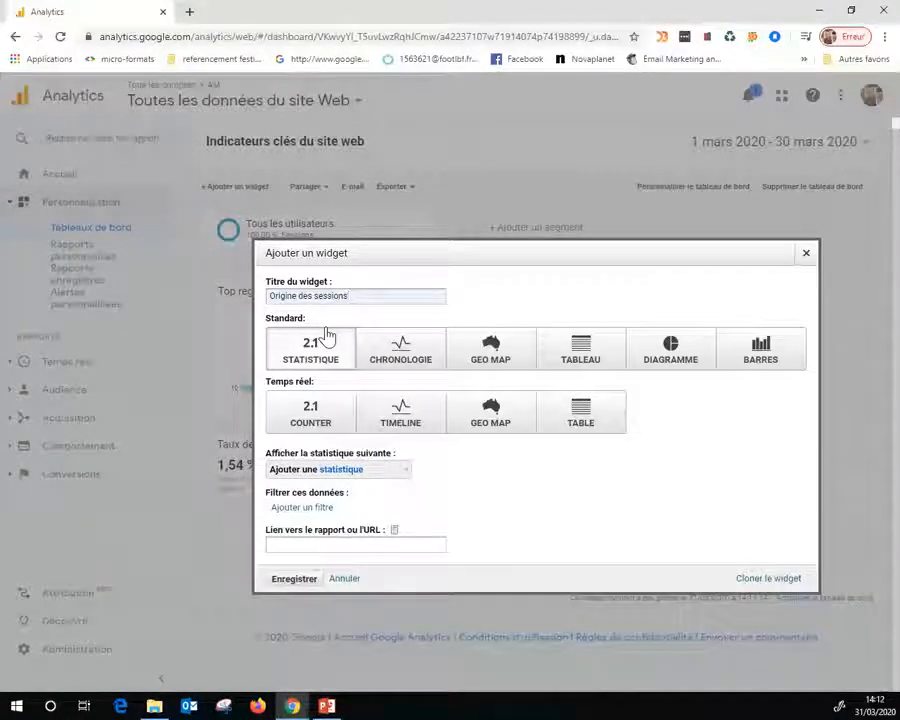
Step: Make the "Origine des sessions" widget a standard table and set its dimension column to "Source"
click(588, 355)
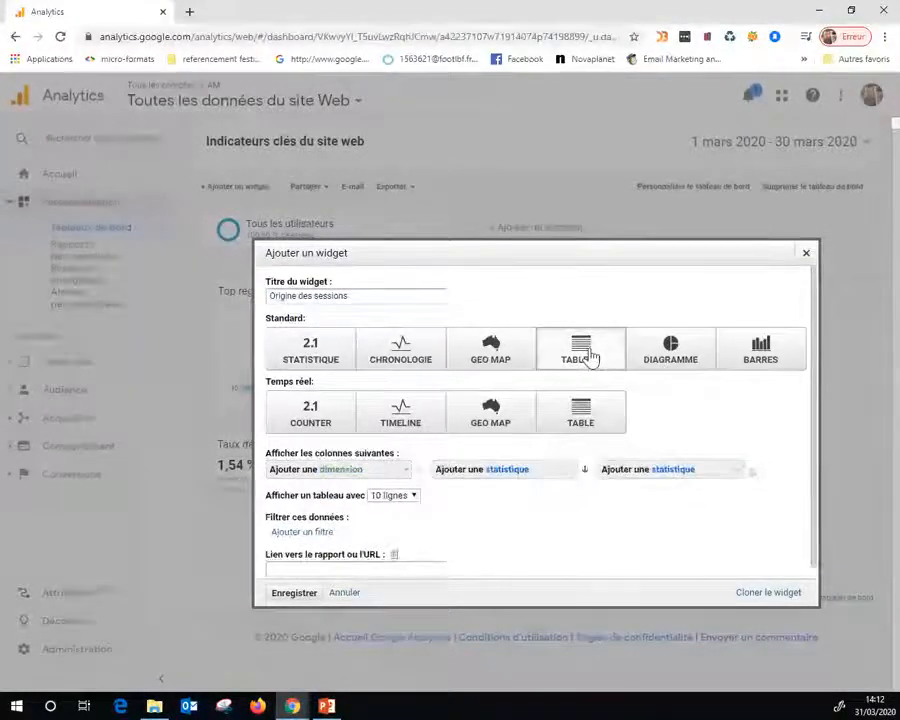
click(368, 478)
text(s)
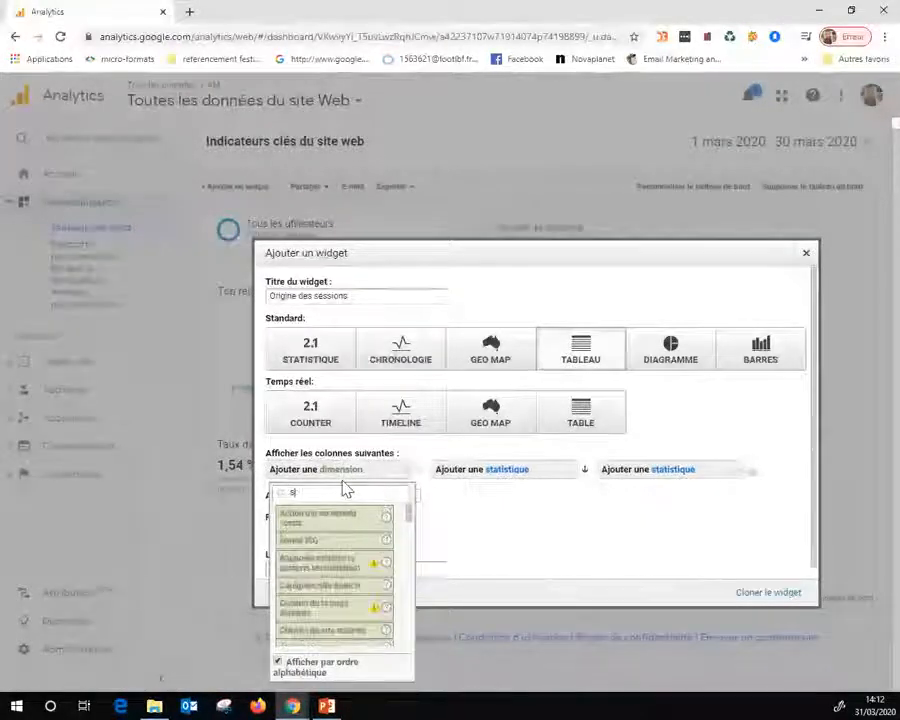
text(ource)
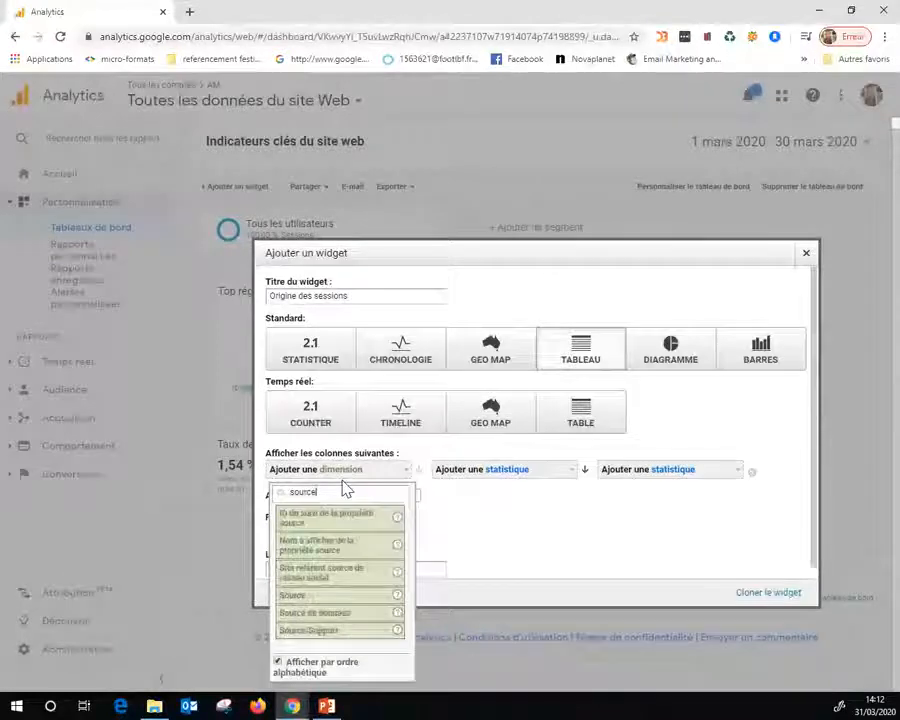
click(310, 594)
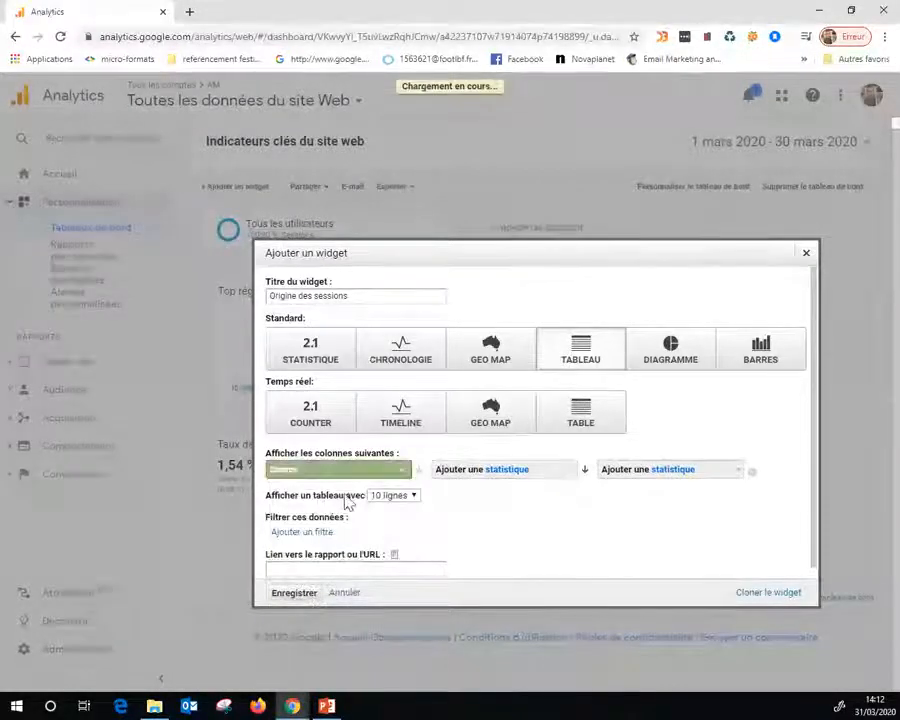
Step: Find the metric "Sessions" and assign it to the first metric column of the "Origine des sessions" table
click(518, 474)
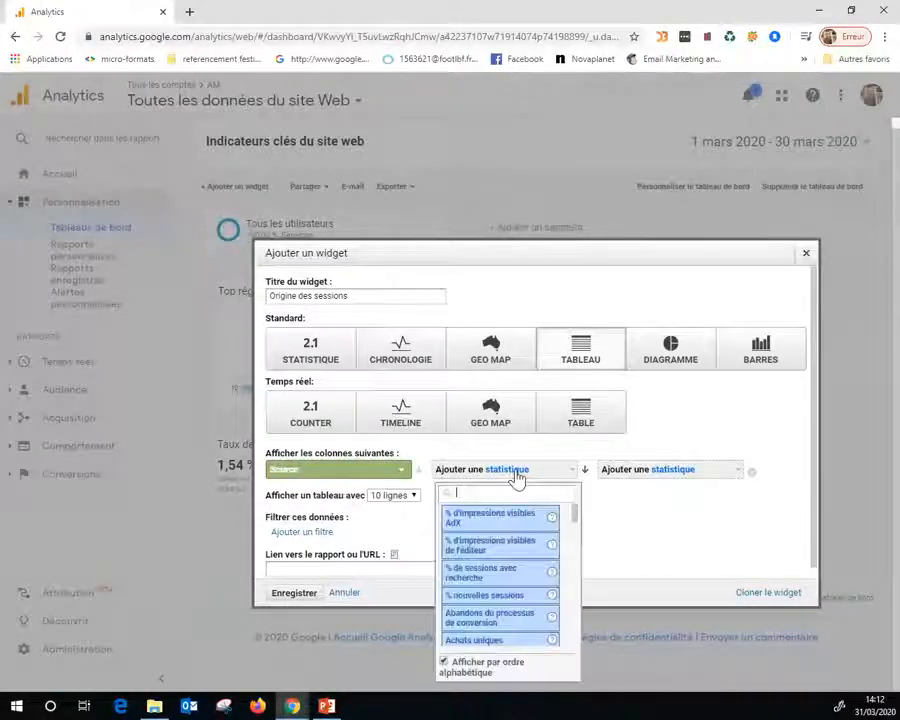
text(s)
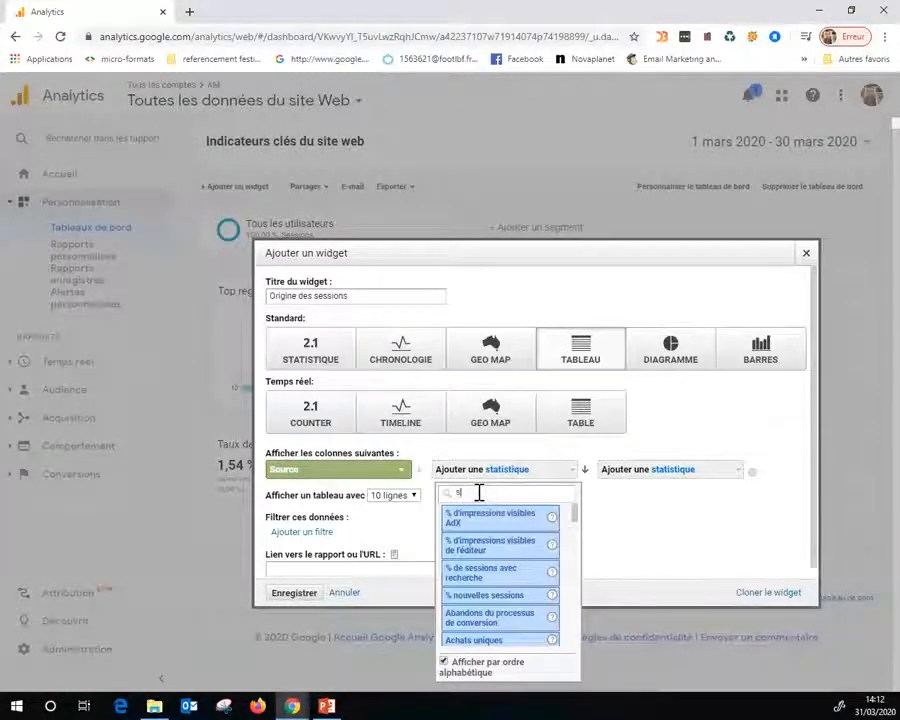
text(essi)
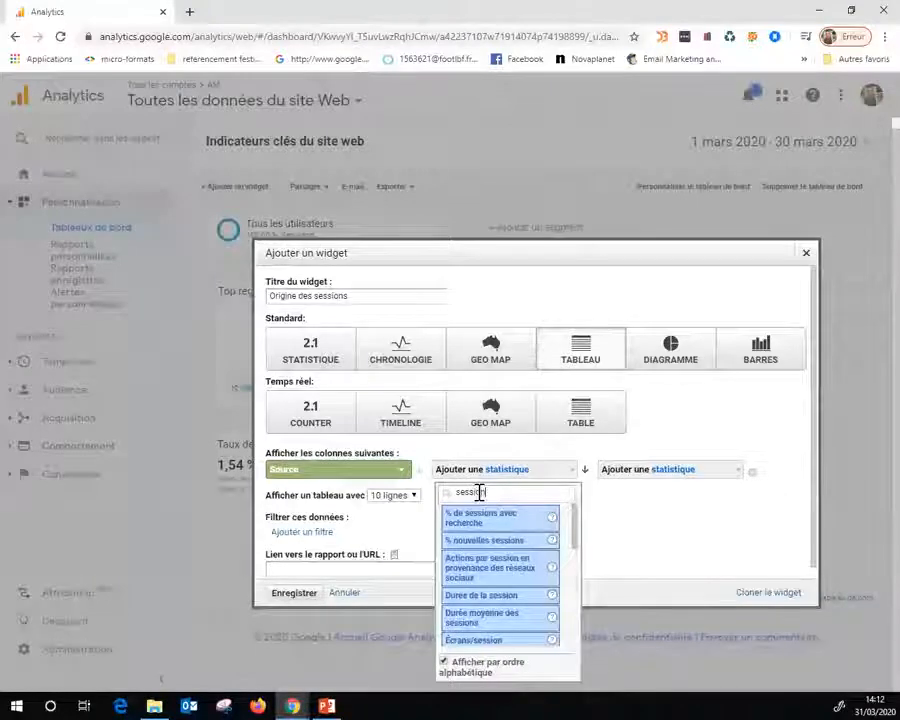
text(ons)
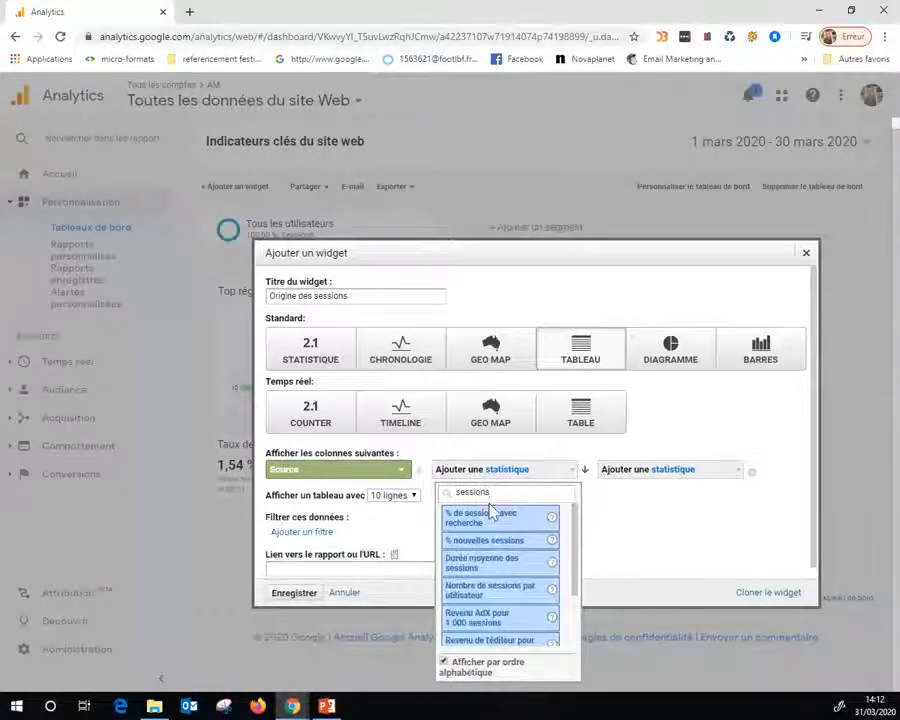
scroll(520, 538, down, 2)
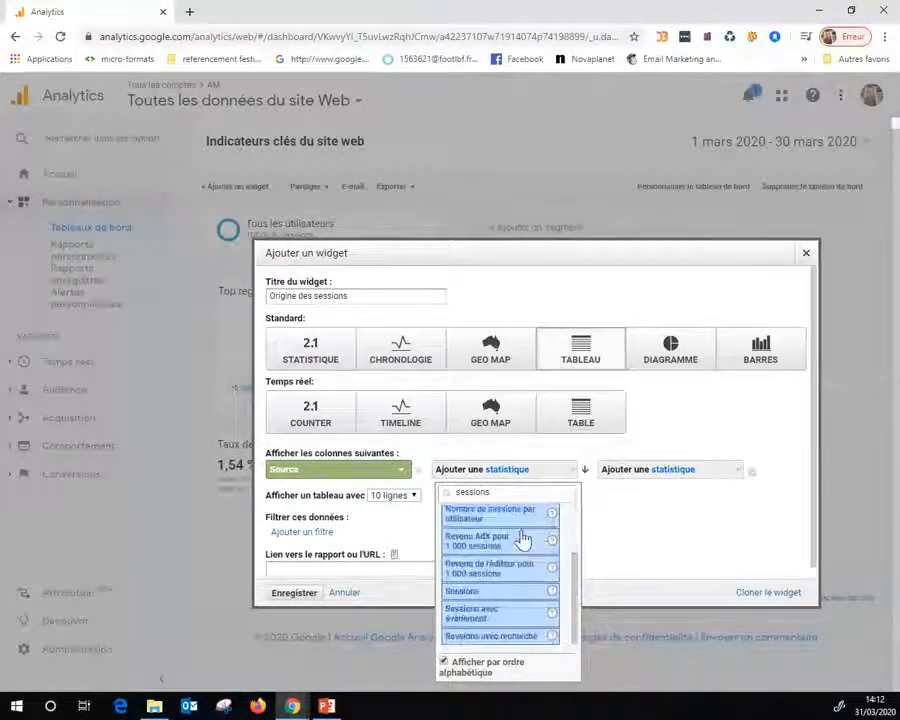
click(486, 591)
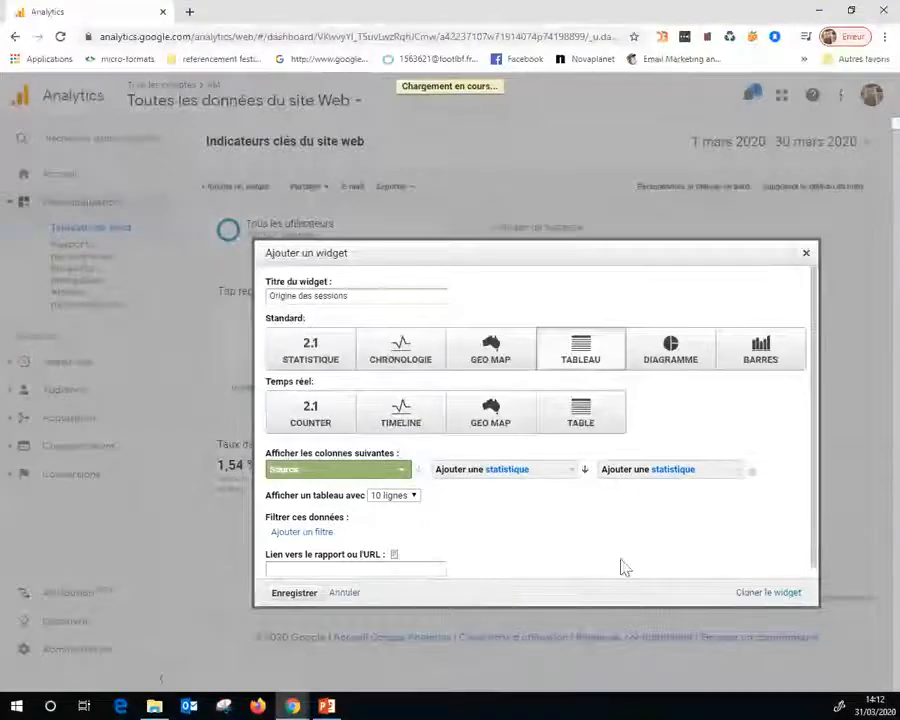
Step: Assign "Durée moyenne des sessions" to the second metric column of the "Origine des sessions" table, and save the widget
click(688, 472)
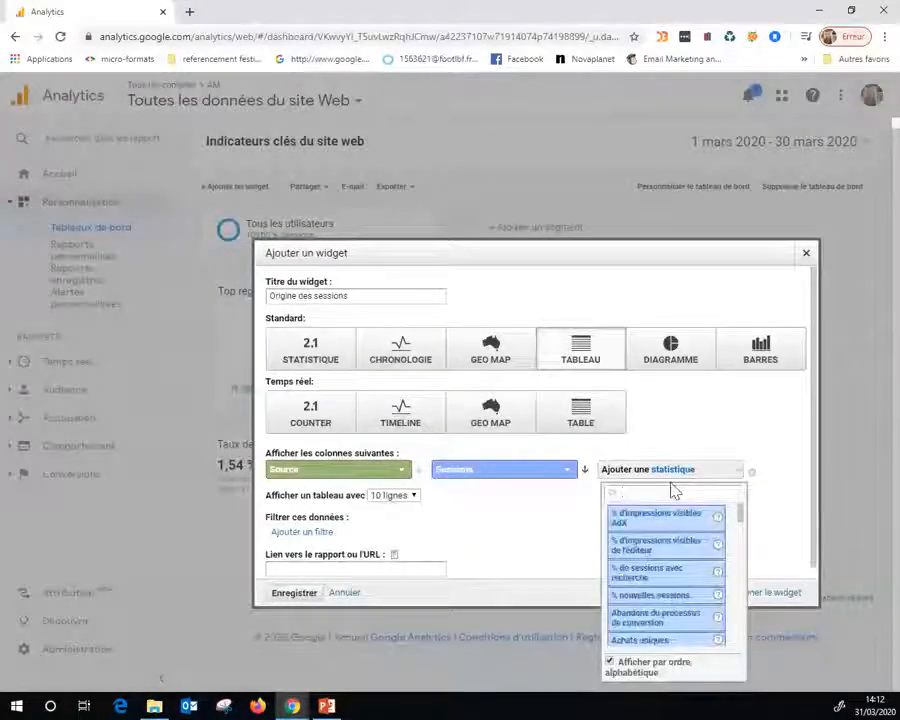
text(E)
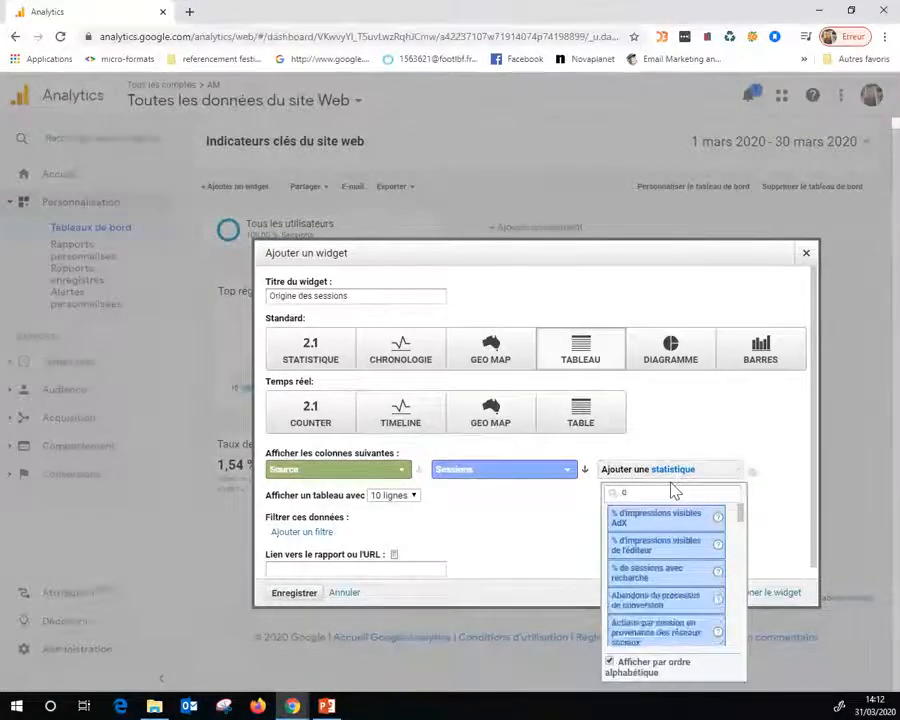
text(urée)
text(moy)
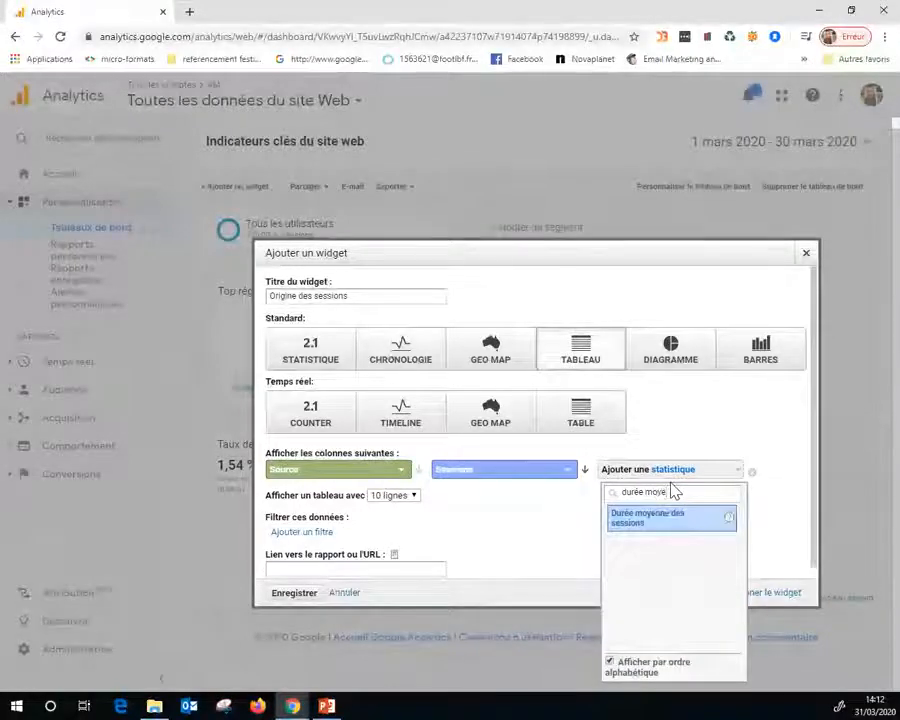
text(e)
click(669, 517)
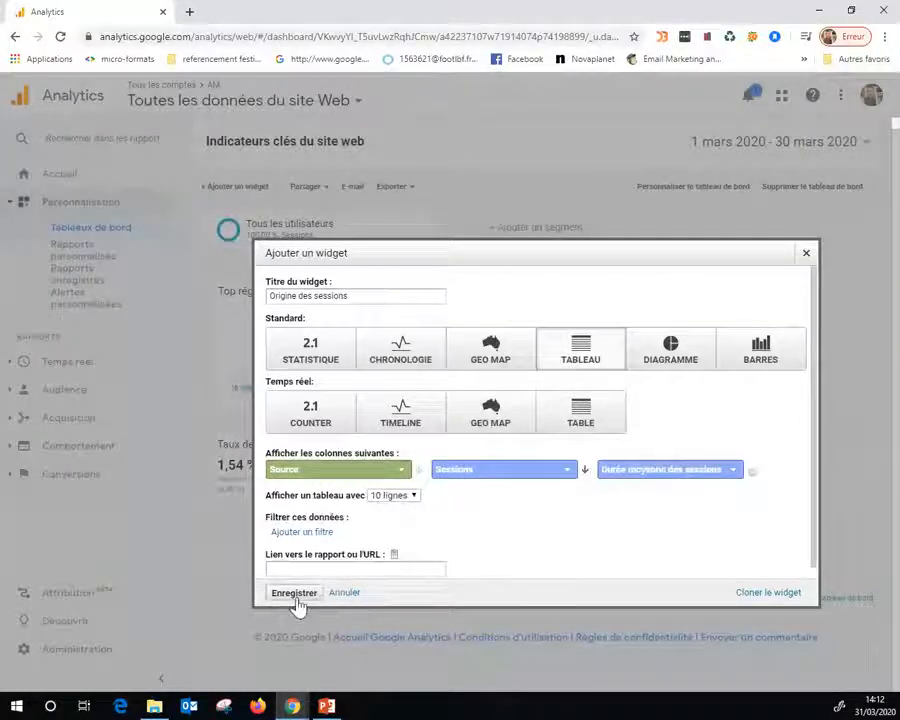
click(292, 594)
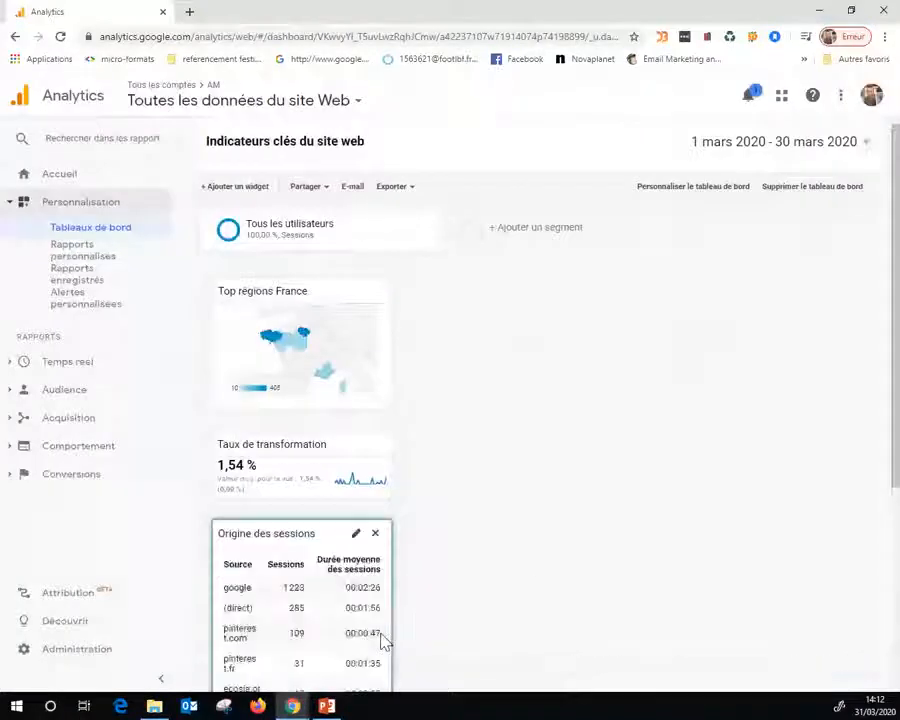
Step: Move the "Origine des sessions" widget to the second column, and place "Taux de transformation" above "Top régions France" in the first column
scroll(552, 568, down, 4)
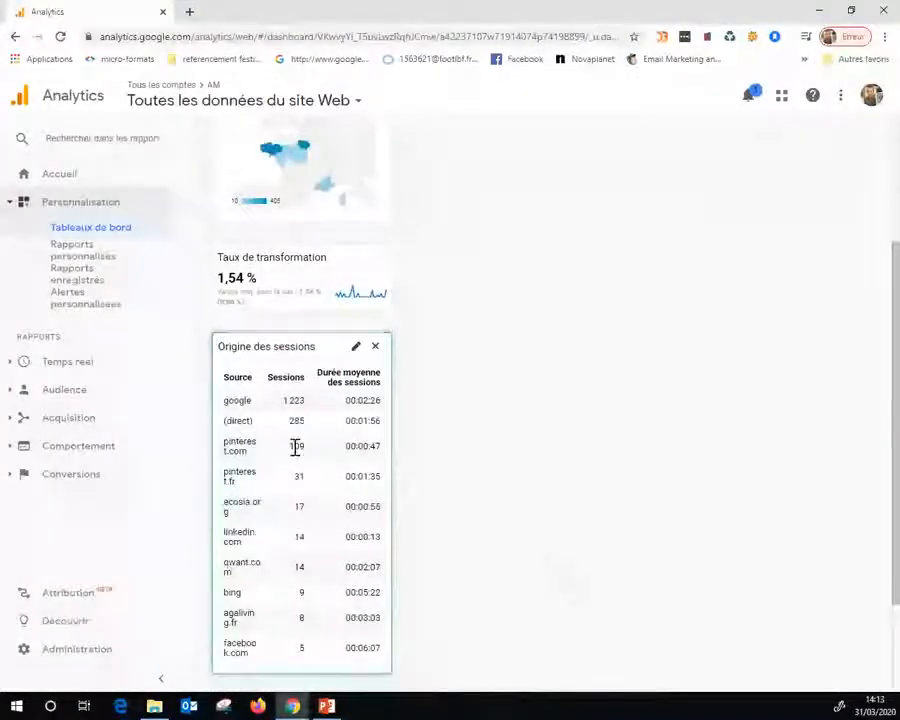
scroll(733, 335, up, 4)
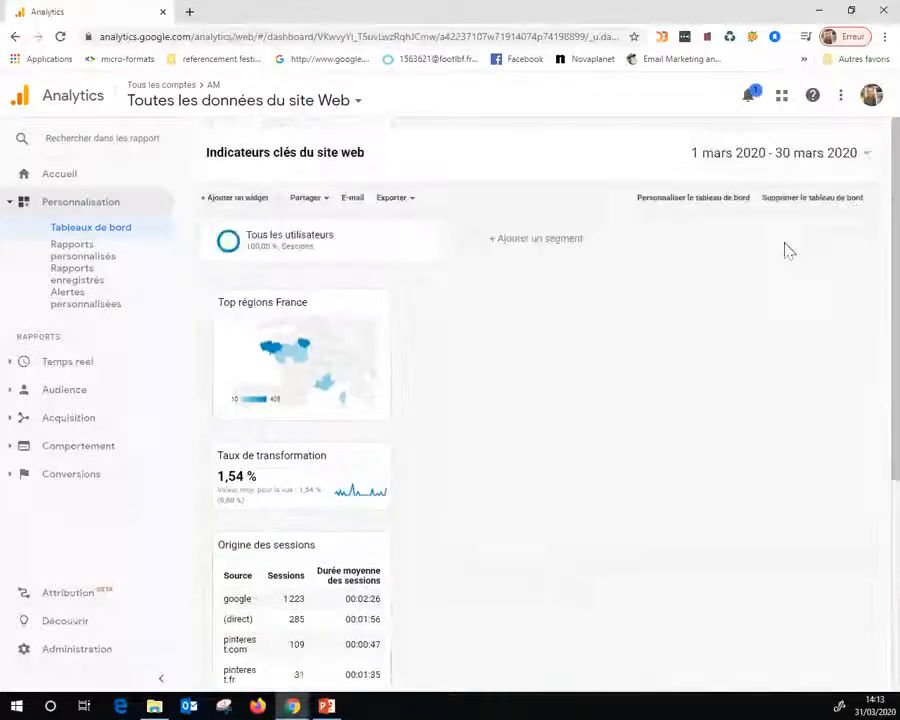
scroll(350, 546, down, 4)
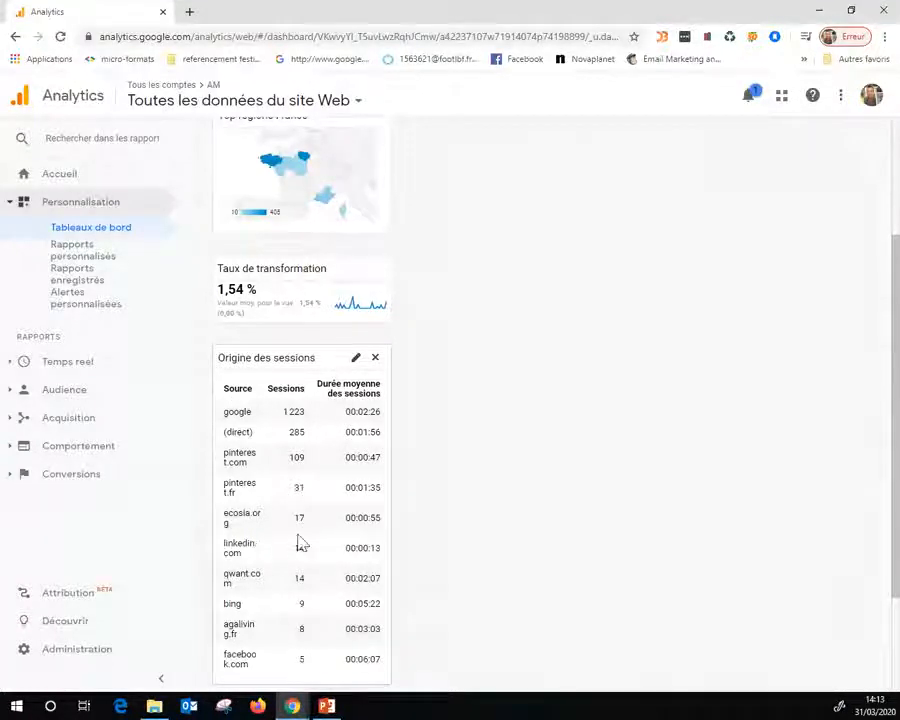
scroll(302, 545, down, 1)
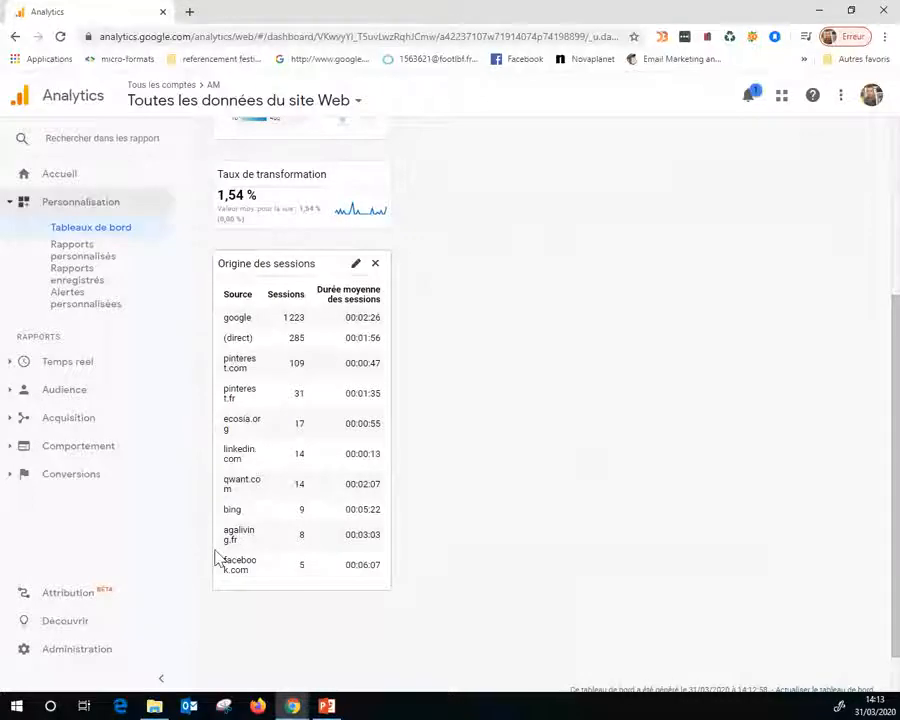
scroll(500, 560, up, 3)
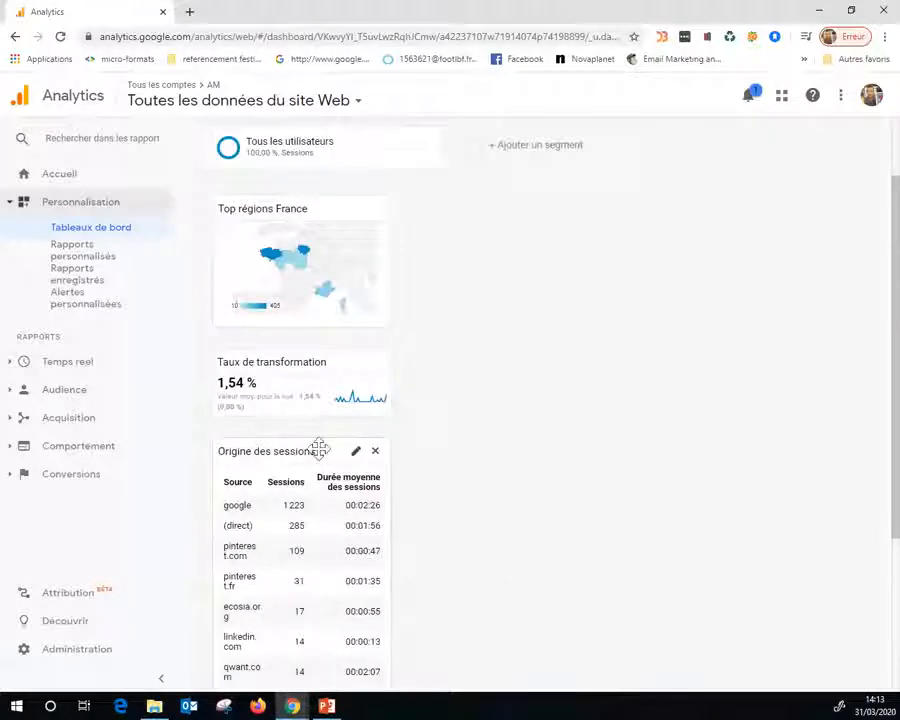
drag(319, 446, 555, 203)
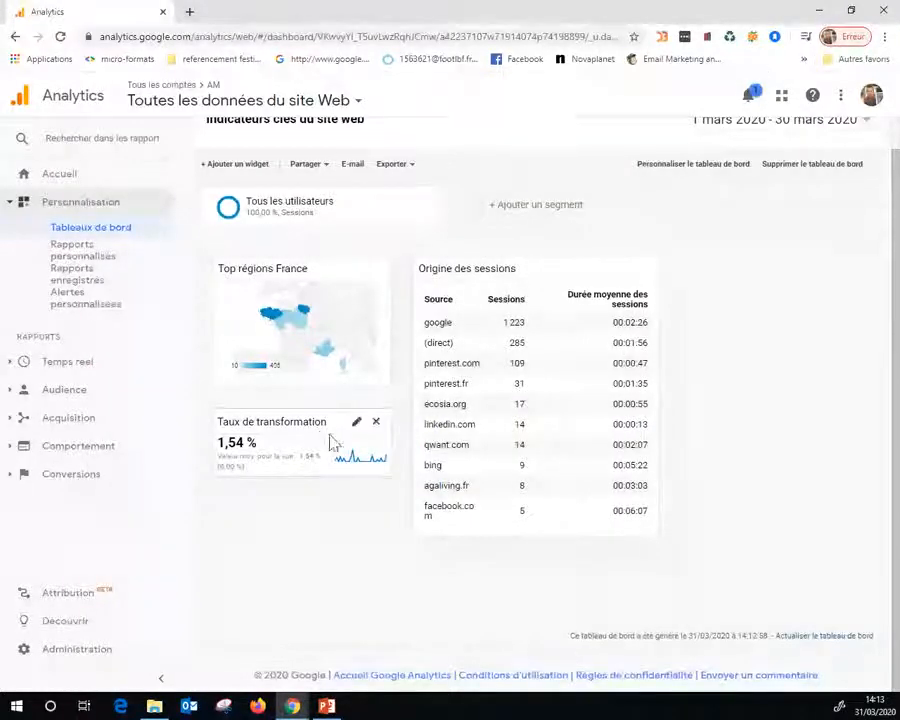
drag(332, 422, 337, 254)
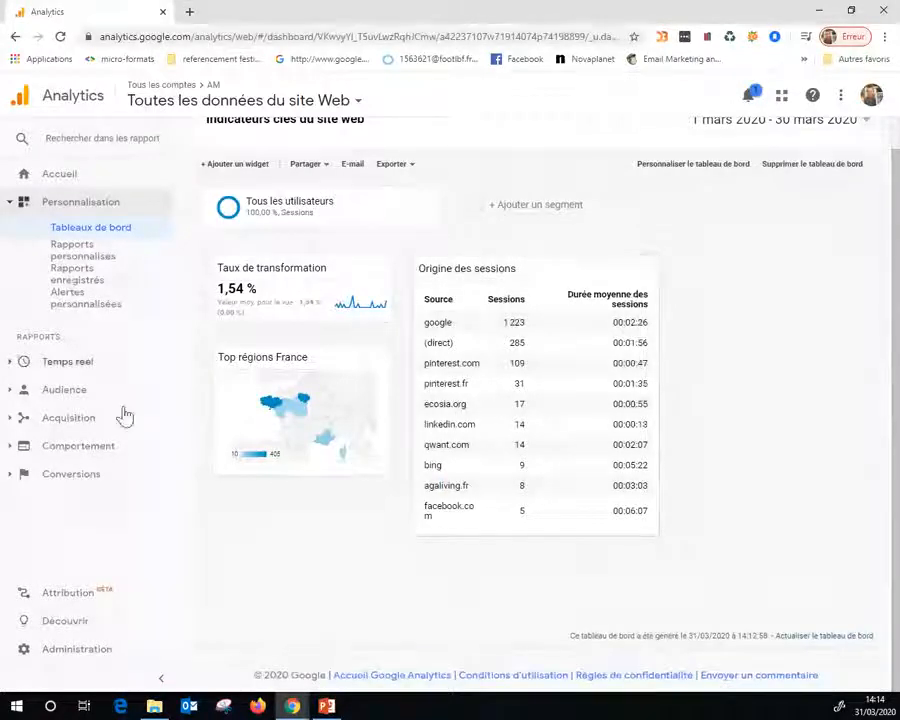
Step: Add another widget to the dashboard and title it "Top pages"
click(239, 168)
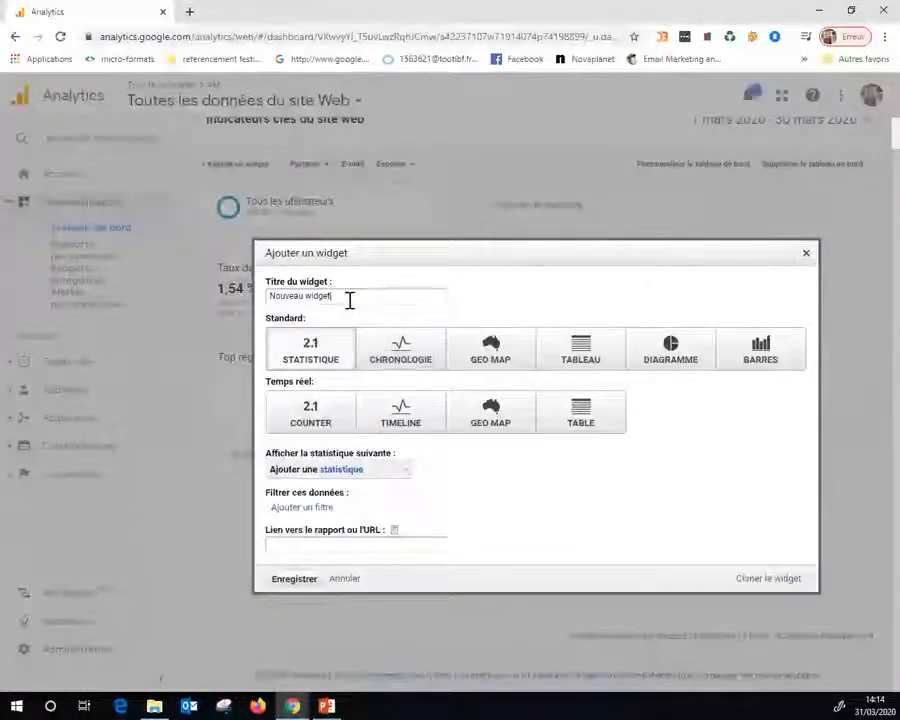
triple_click(349, 300)
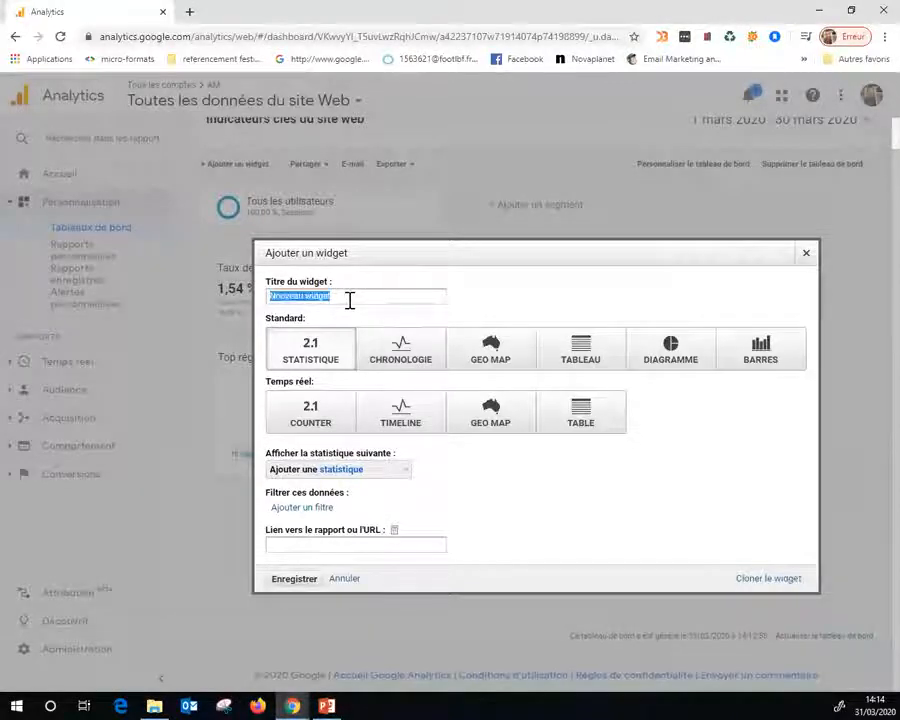
text(top pa)
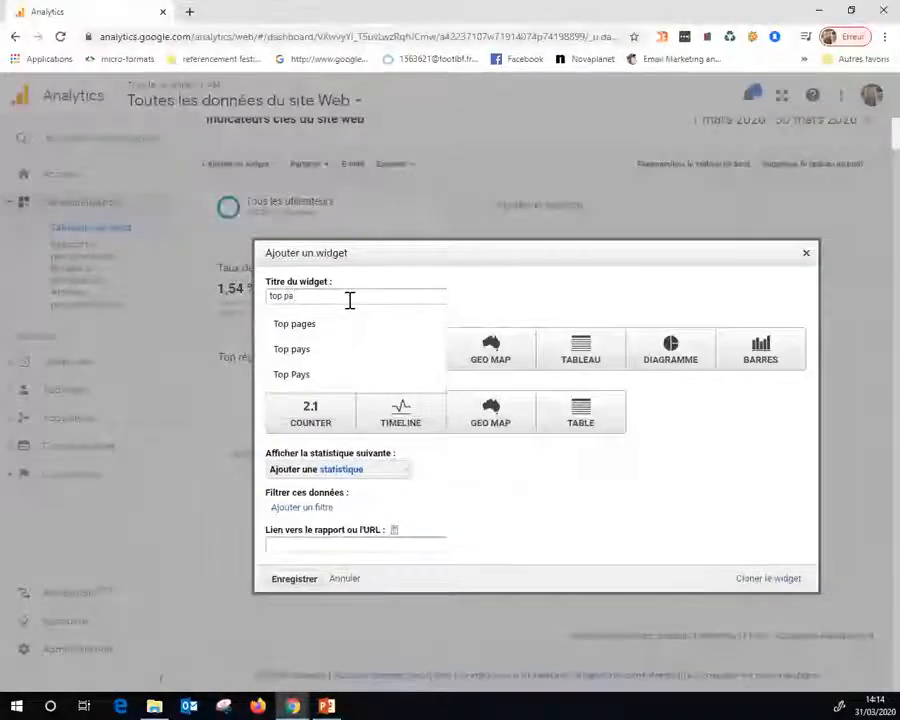
text(ges)
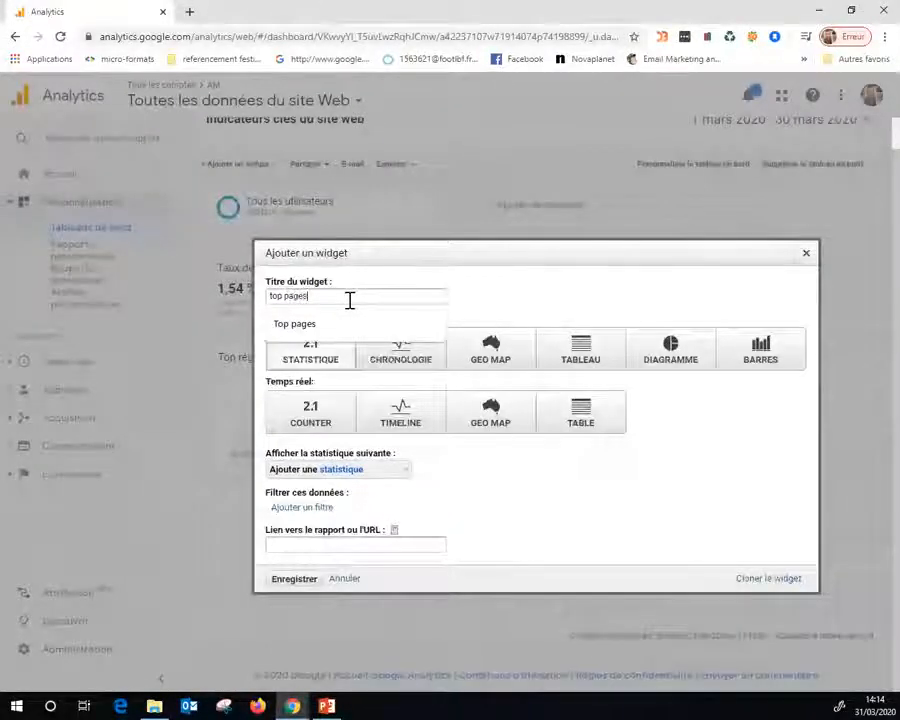
click(291, 322)
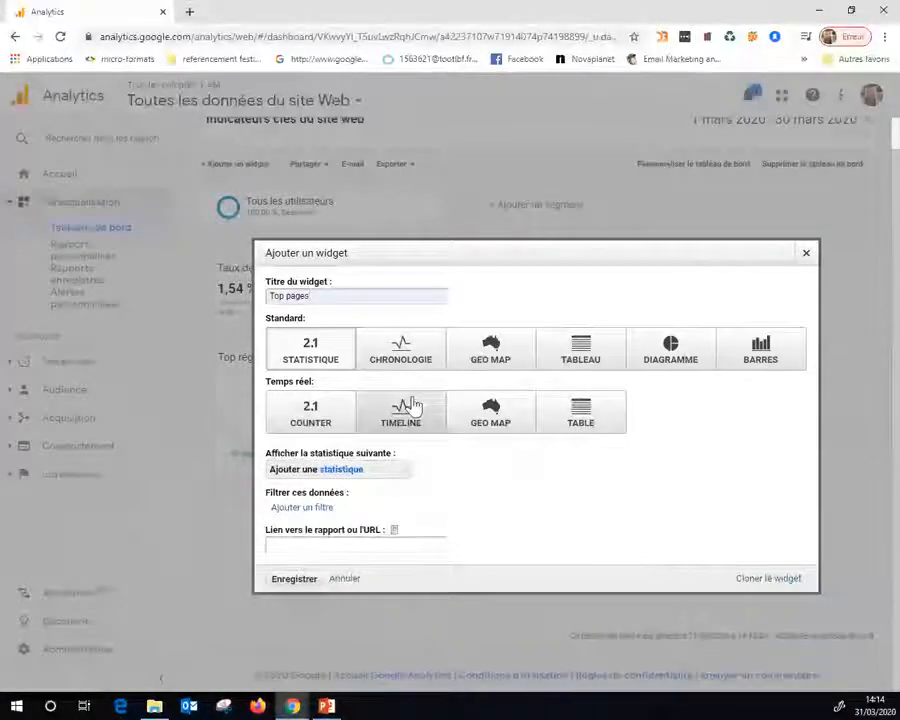
Step: Make the "Top pages" widget a standard table and set its dimension column to "Page"
click(590, 364)
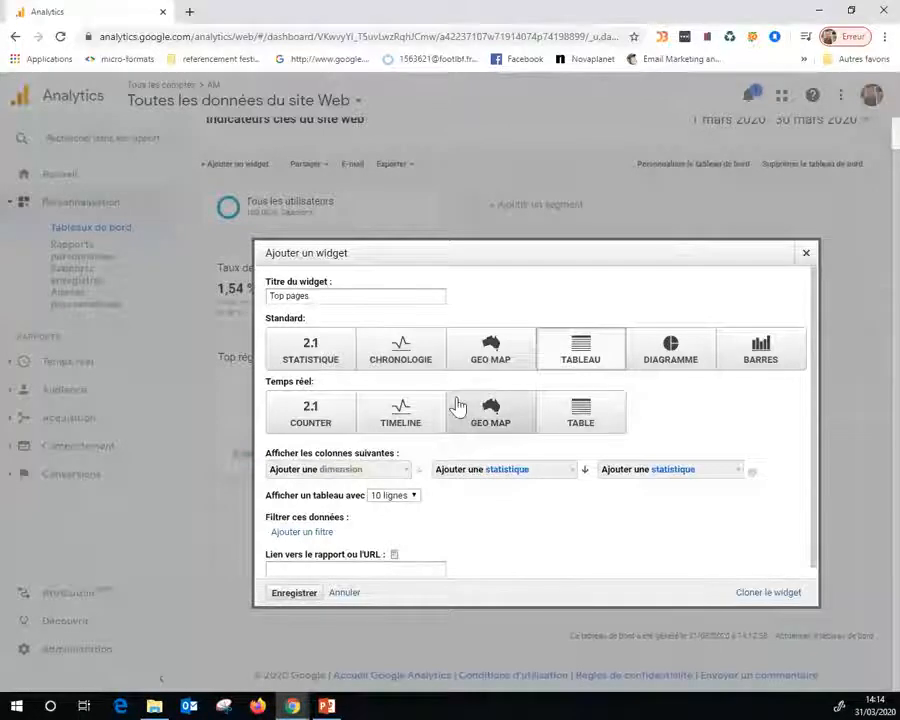
click(366, 472)
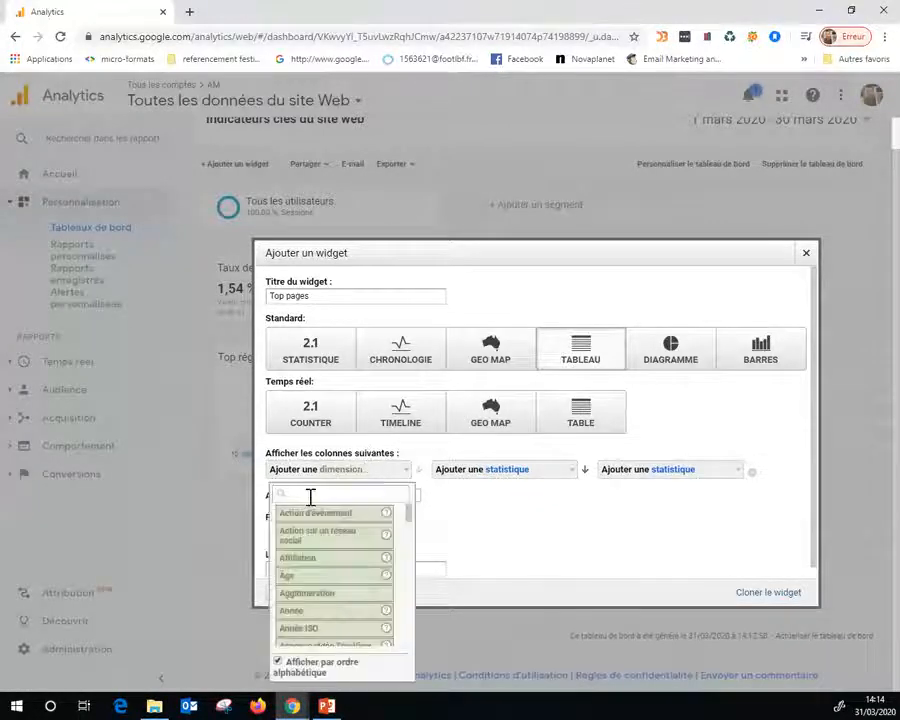
text(page)
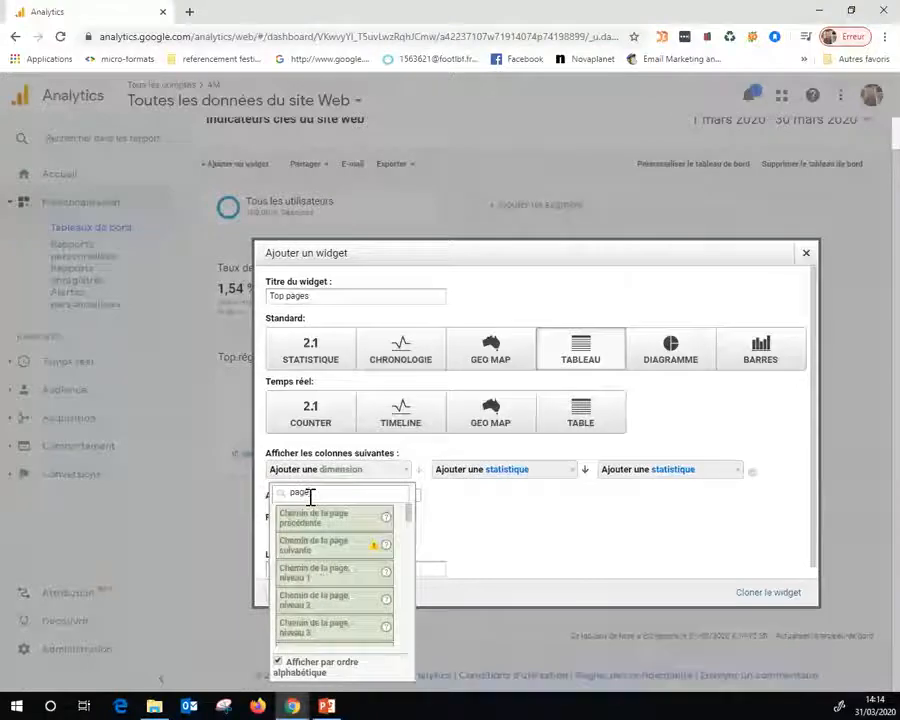
scroll(330, 590, down, 5)
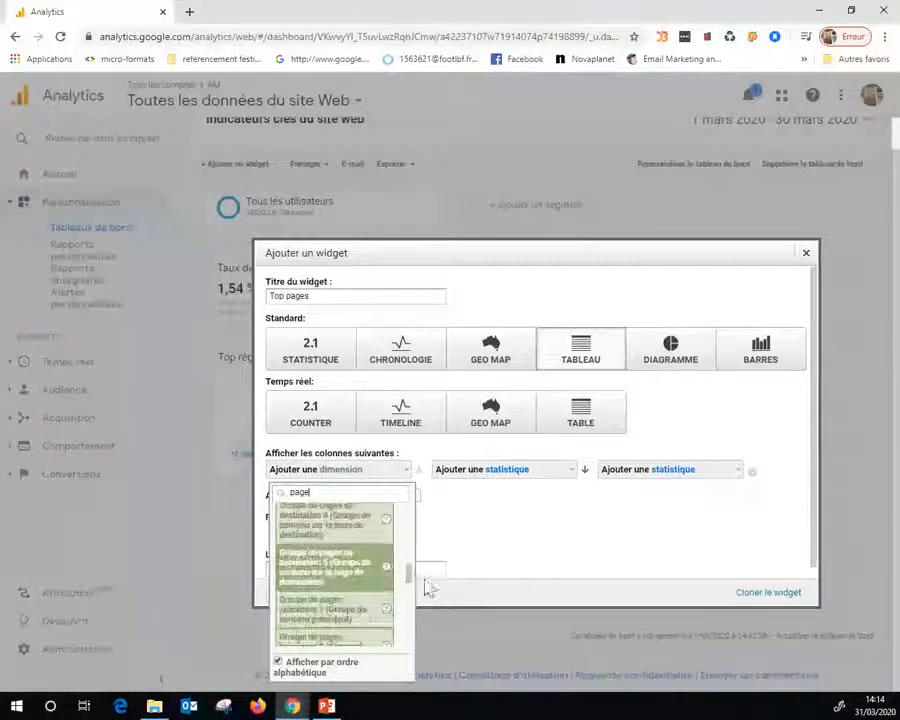
drag(408, 574, 408, 626)
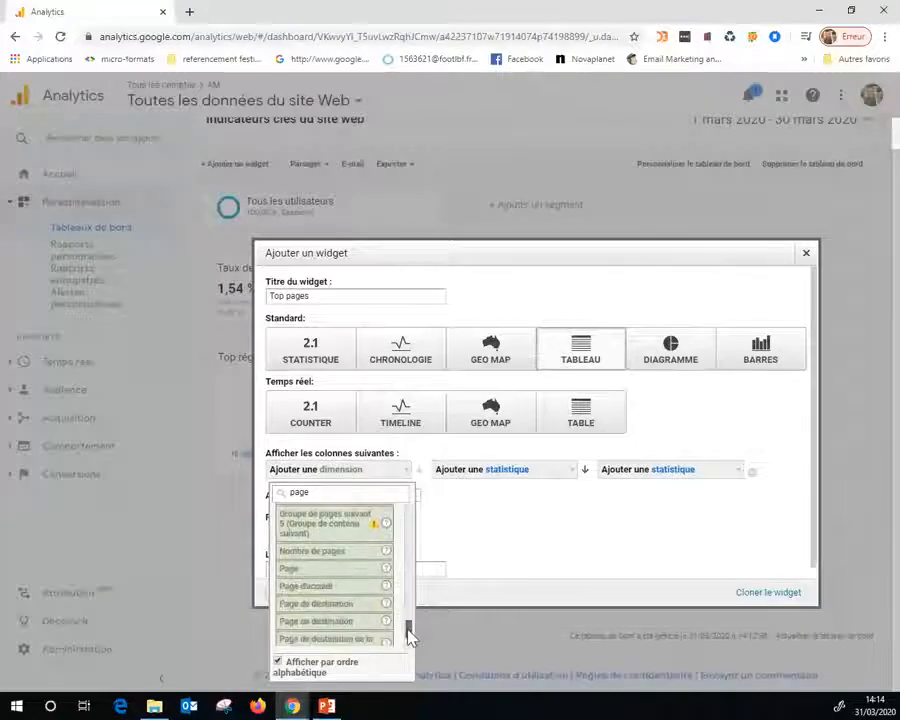
click(300, 572)
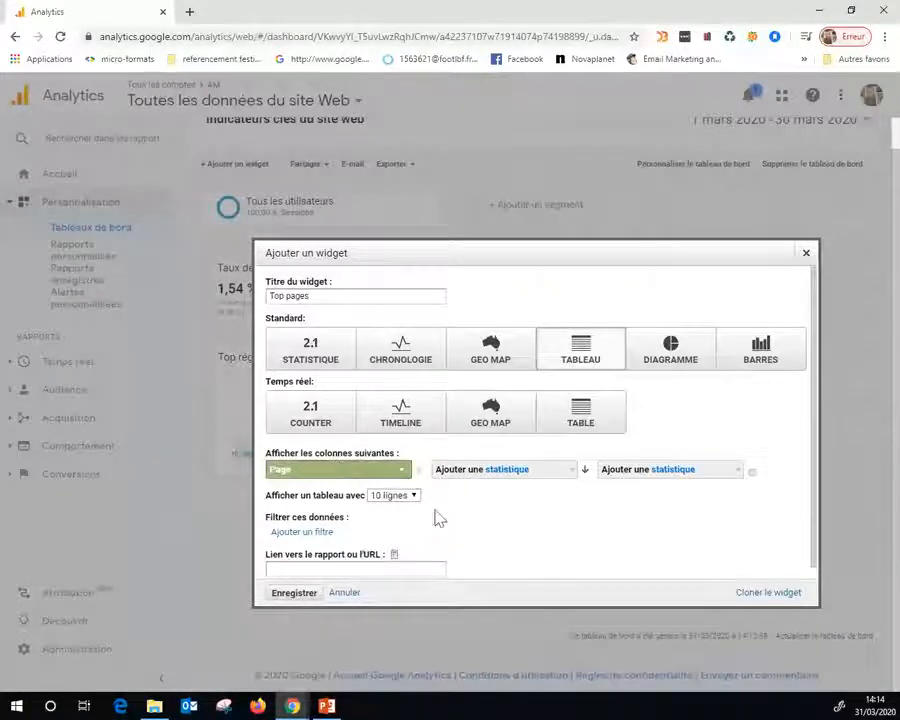
Step: Set the first metric column of the "Top pages" table to "Sessions"
click(494, 472)
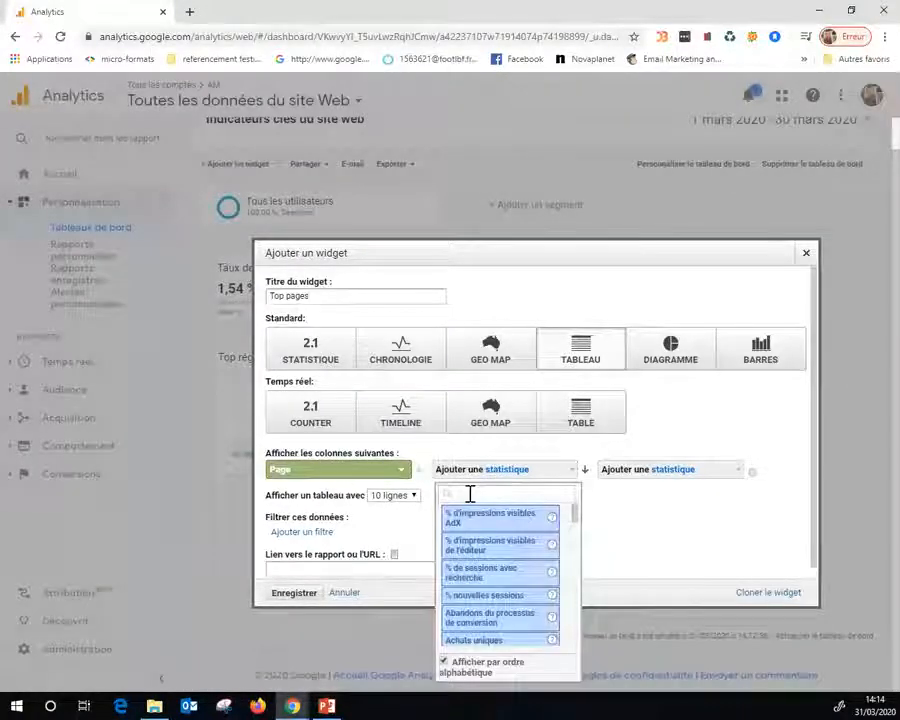
text(sess)
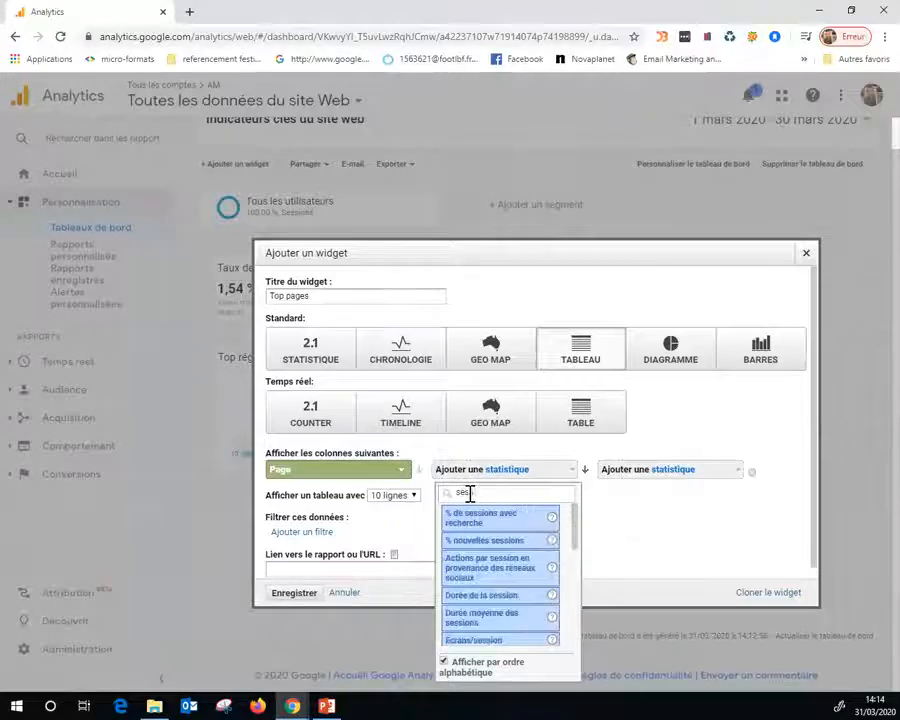
text(ions)
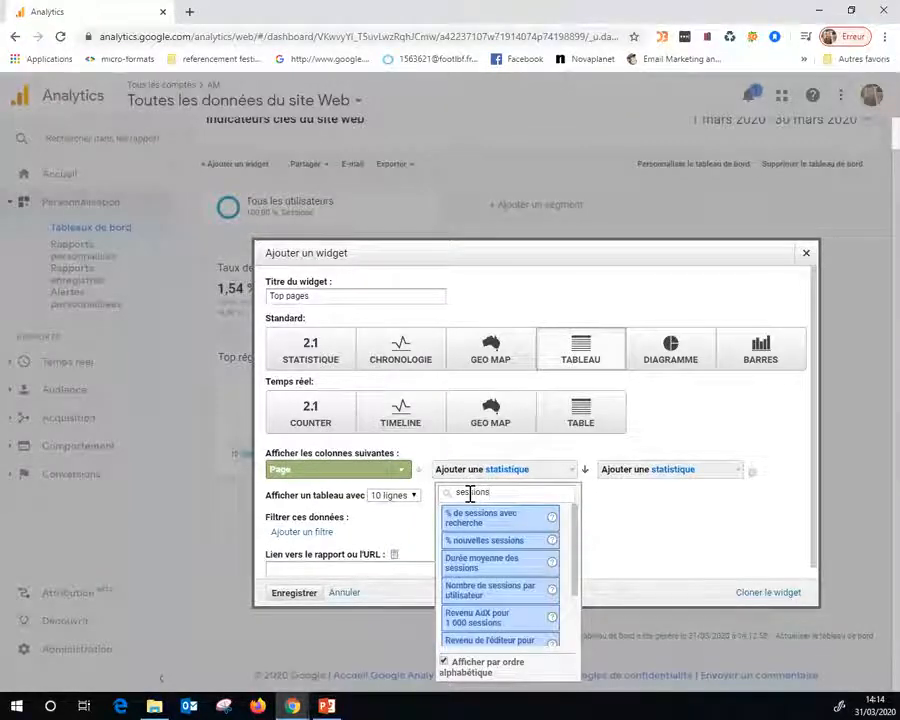
scroll(578, 570, down, 2)
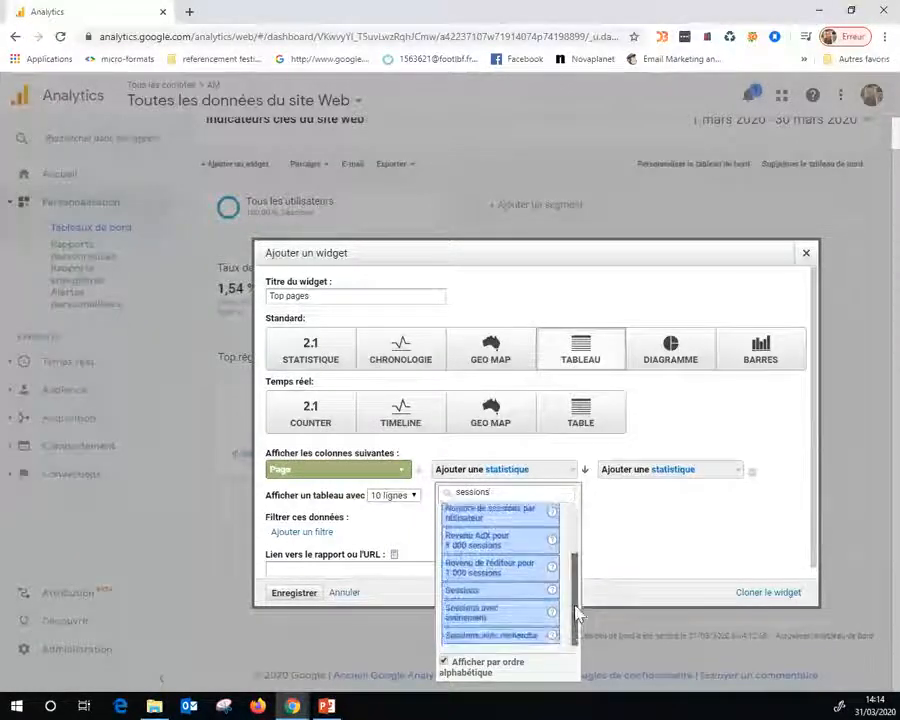
click(480, 595)
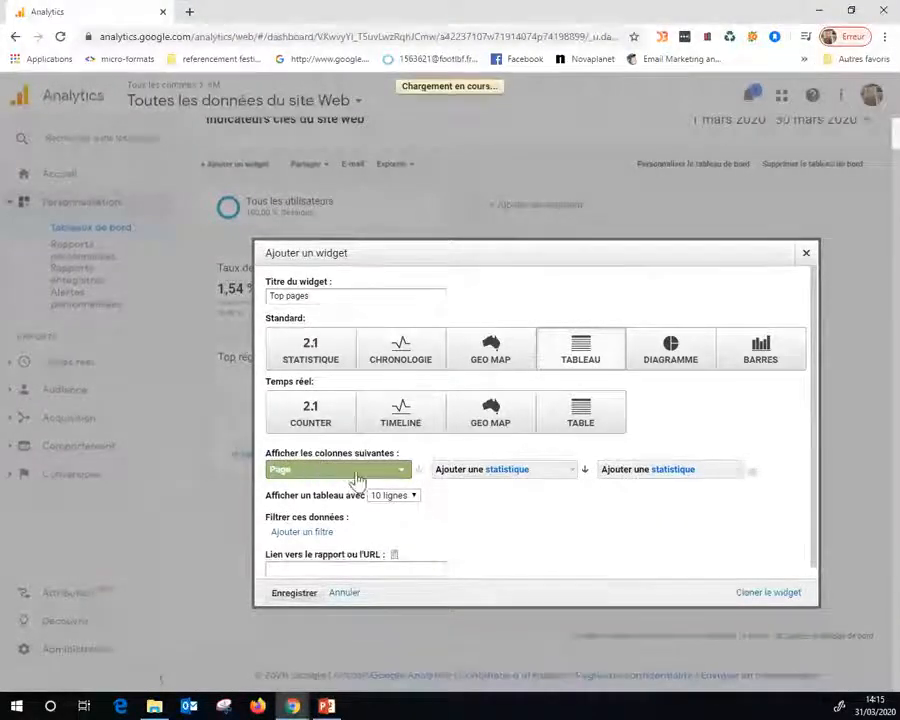
Step: Assign "Temps passé sur la page" to the second metric column of the "Top pages" table, and save the widget
click(653, 480)
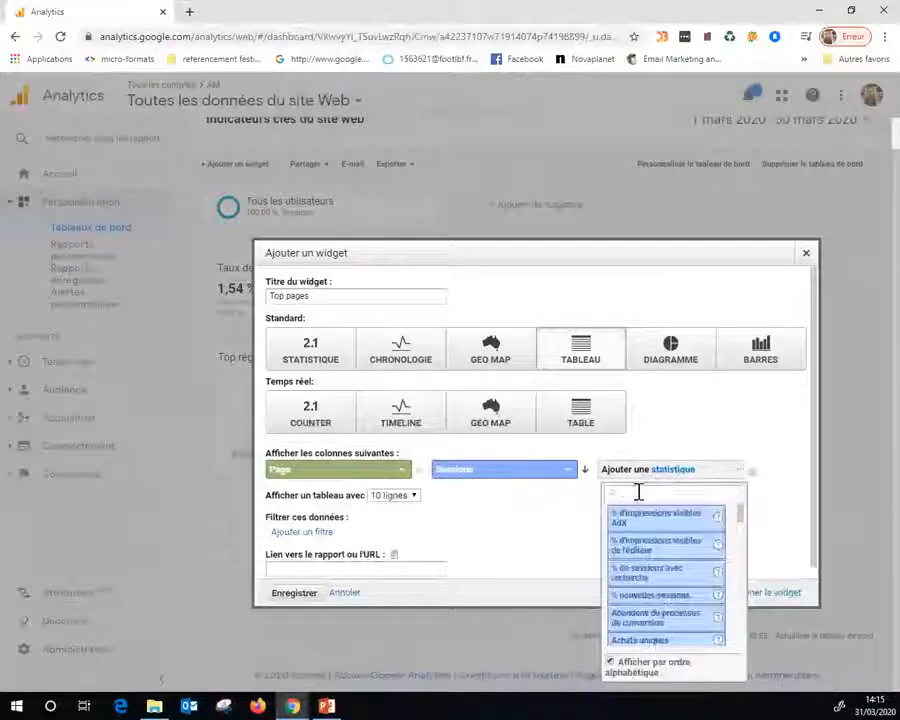
text(te)
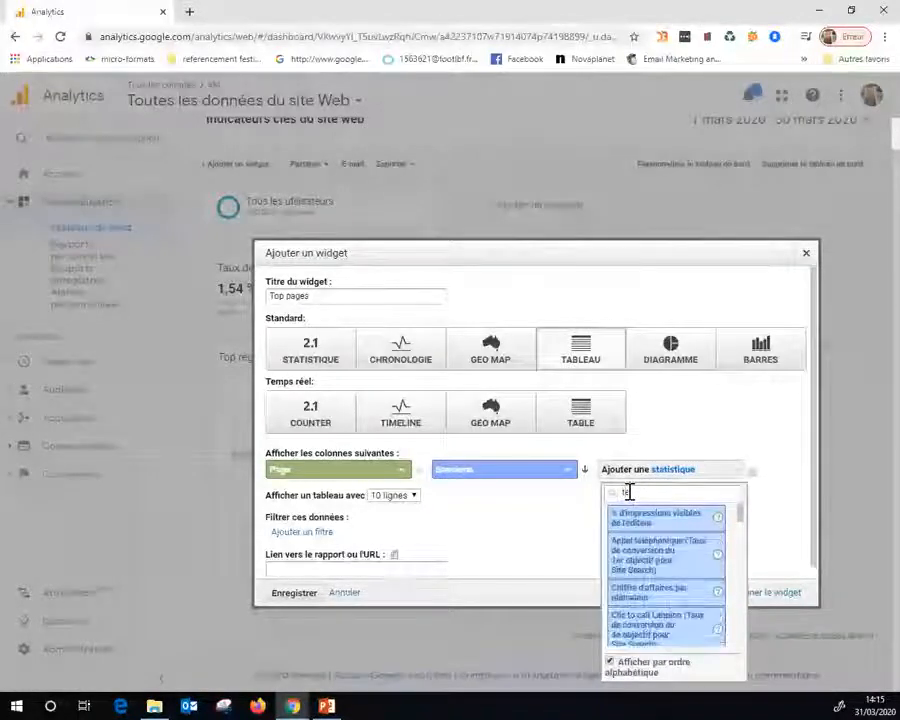
text(mpl)
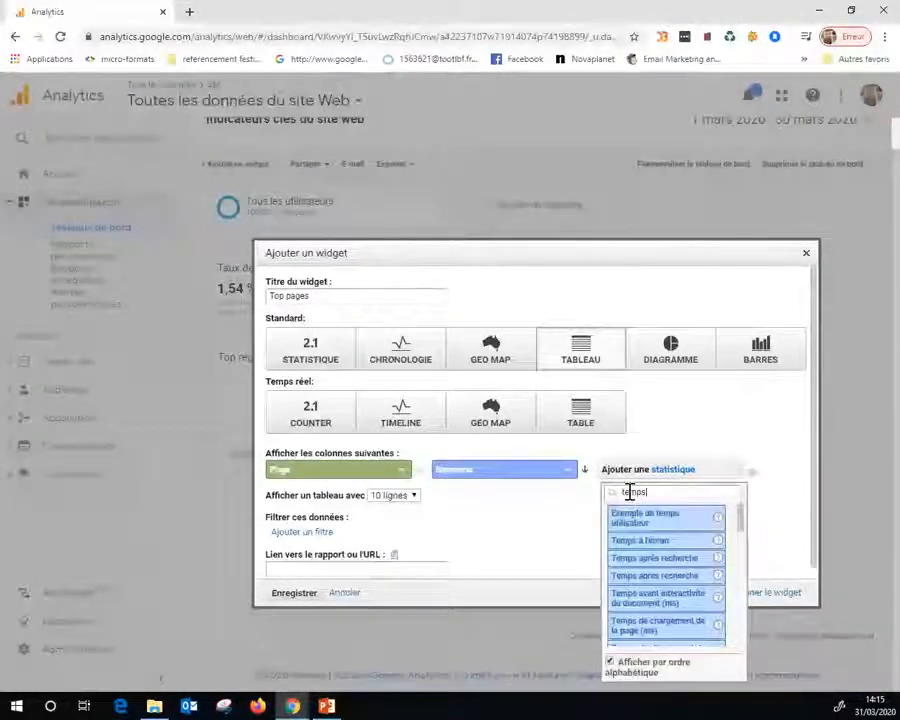
text( pass)
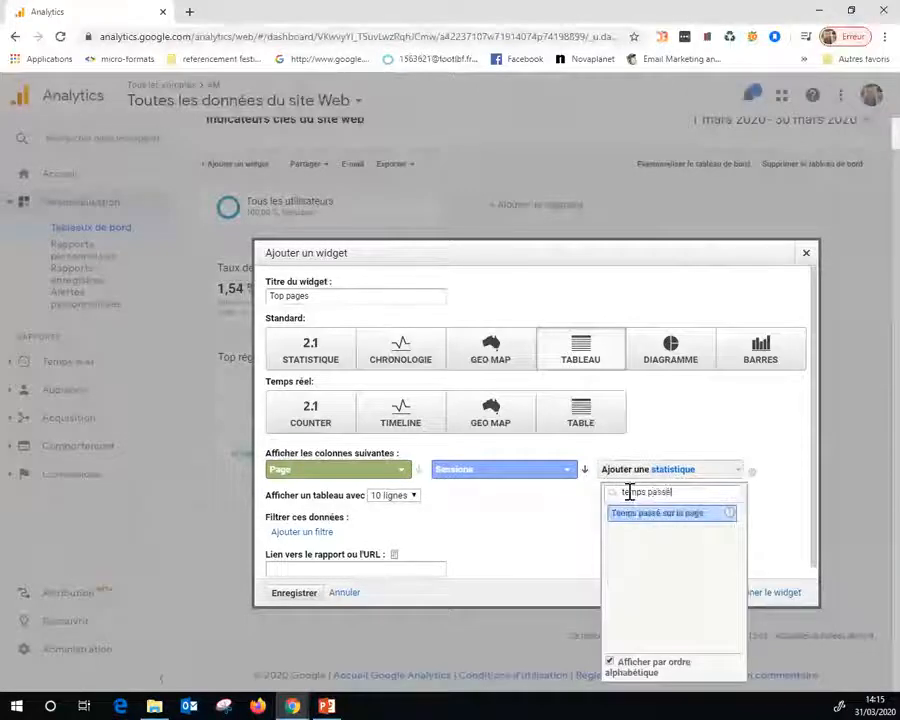
text(é)
click(655, 516)
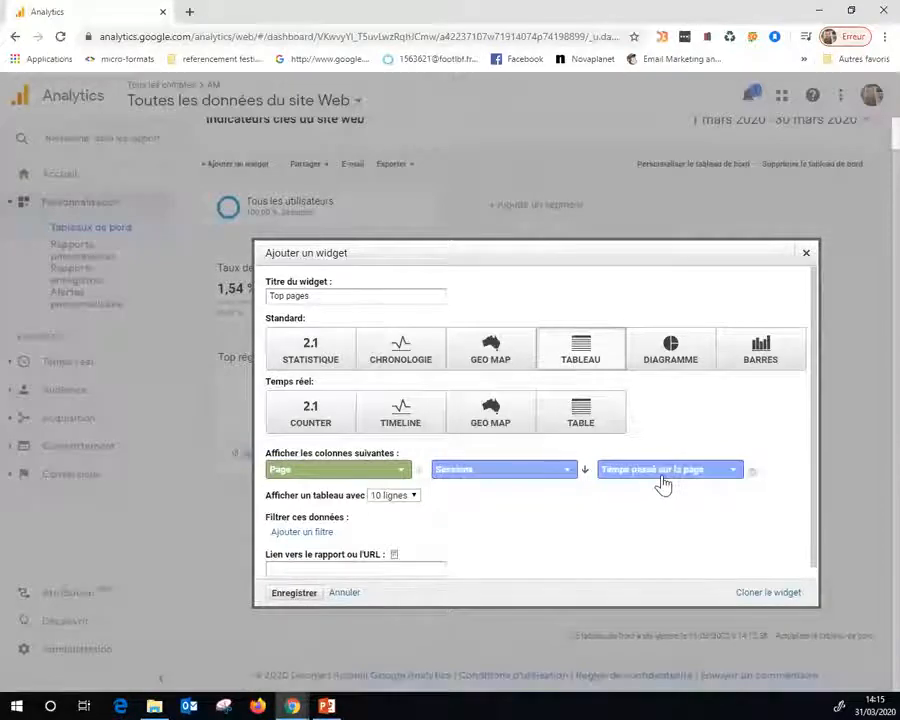
click(303, 596)
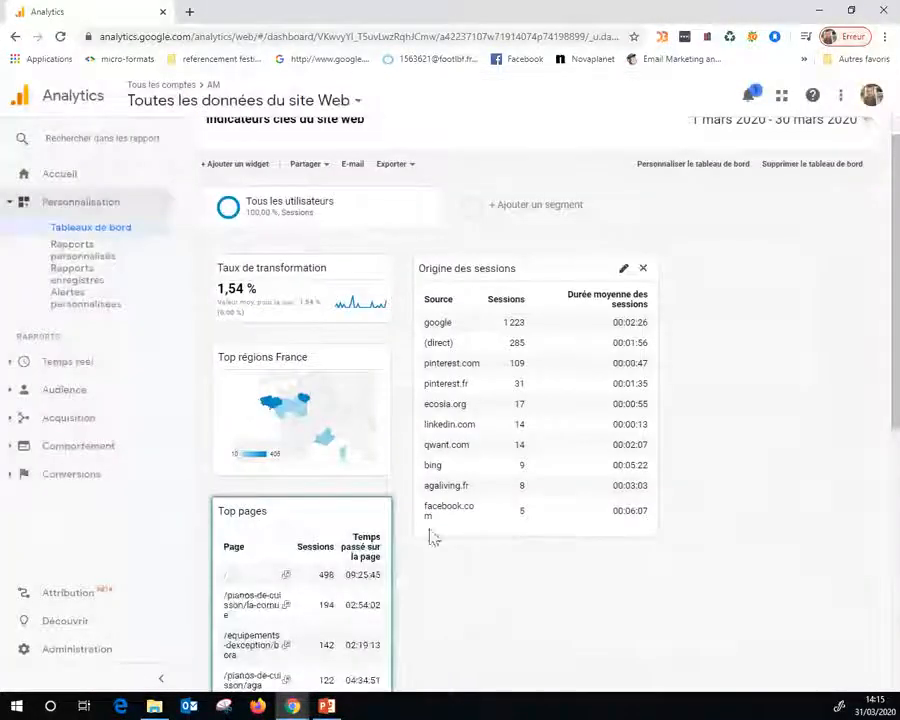
Step: Move the "Top pages" widget to the third column of the dashboard, beside "Origine des sessions"
scroll(470, 524, down, 1)
scroll(325, 465, down, 1)
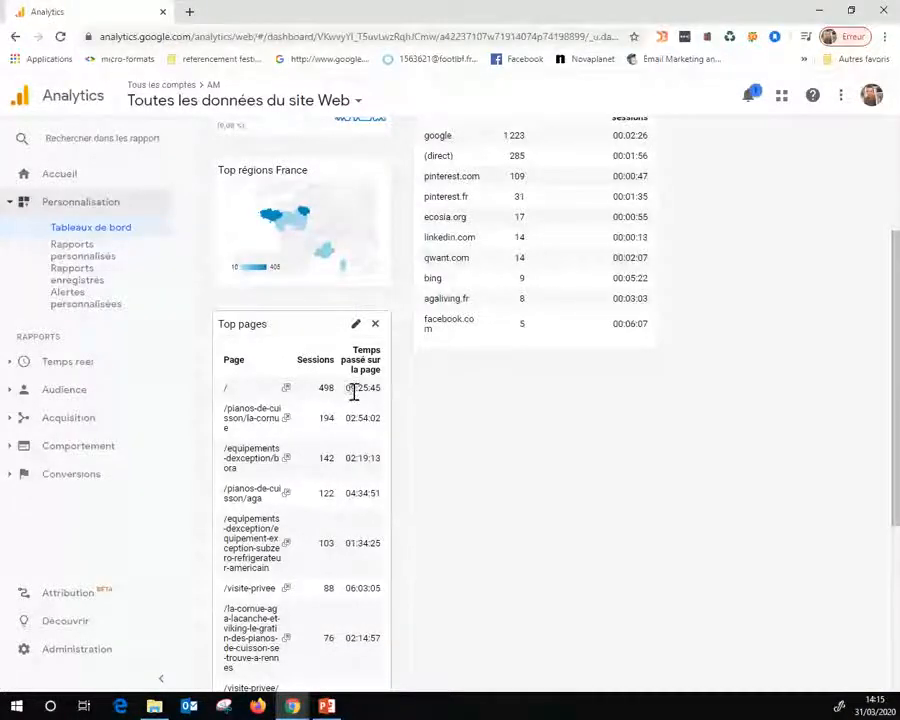
scroll(325, 358, up, 4)
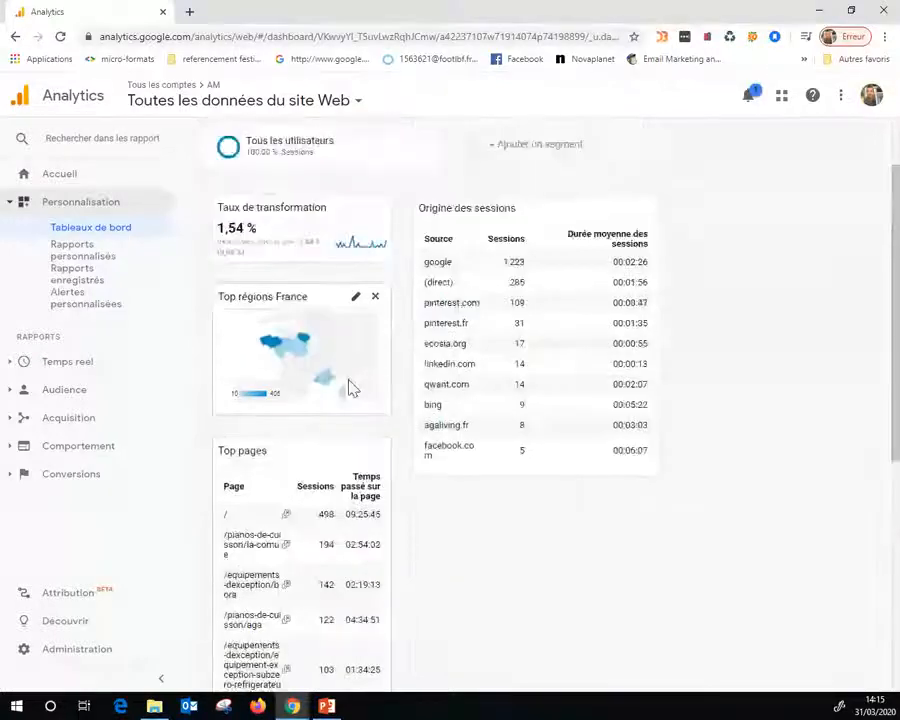
drag(283, 503, 846, 255)
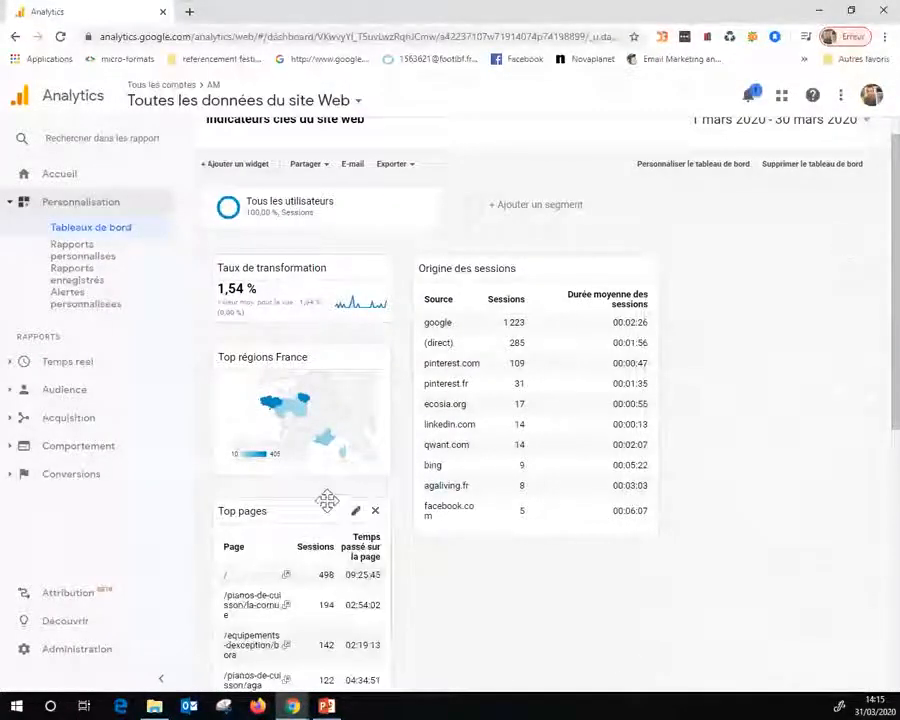
drag(368, 500, 808, 267)
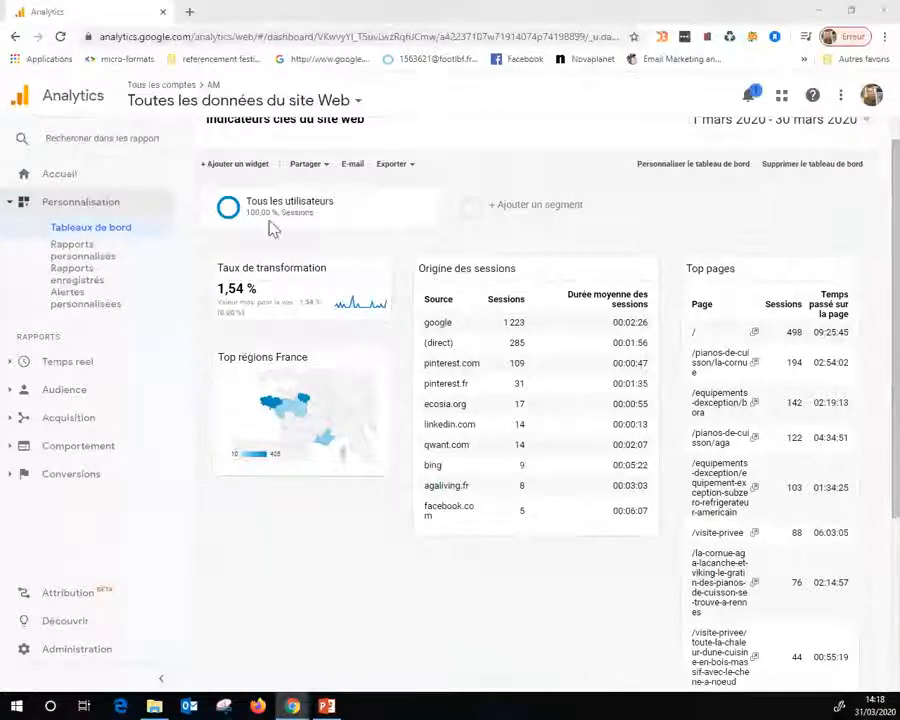
Step: Add another widget to the dashboard and title it "Détail des objectifs"
click(234, 164)
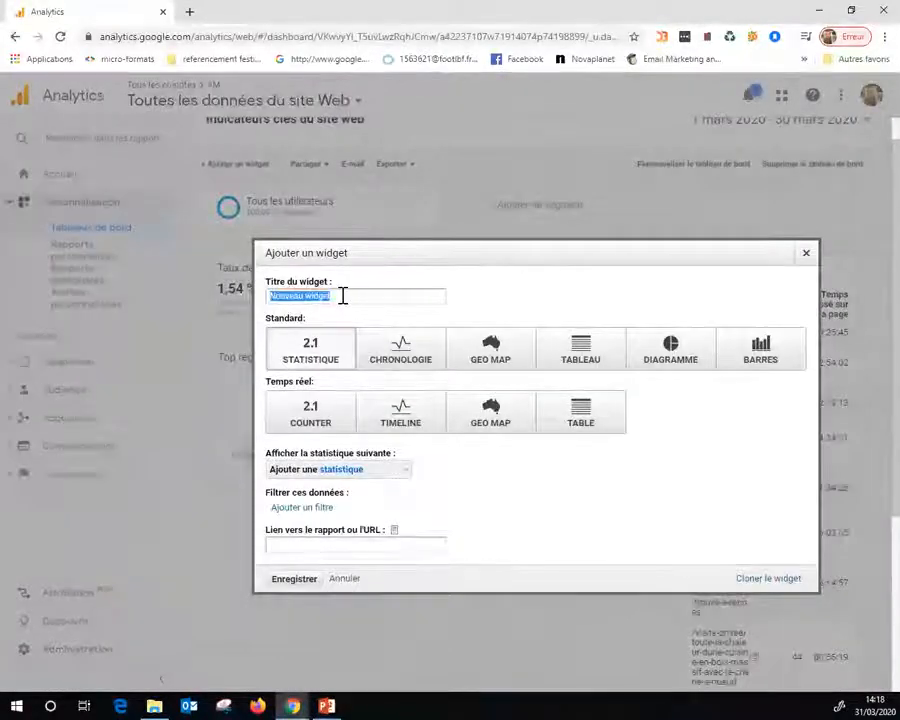
text(D)
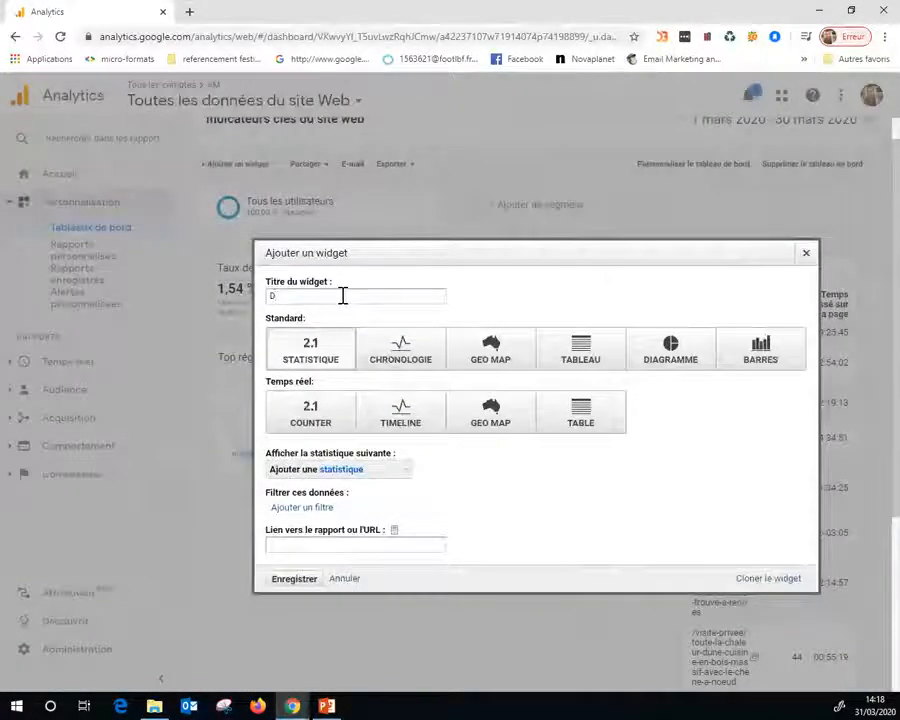
text(éta)
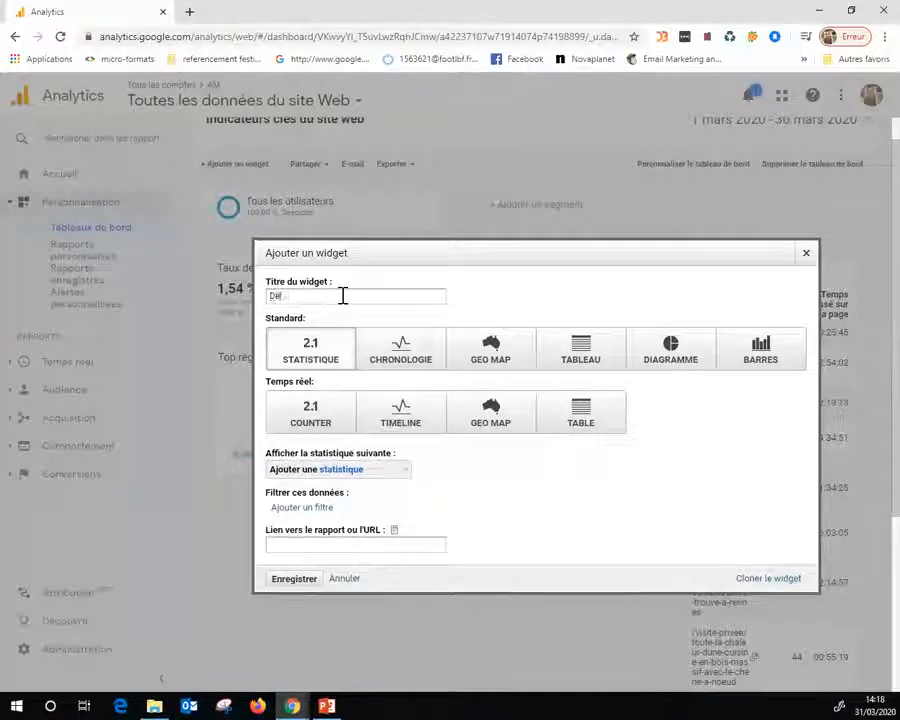
text(il )
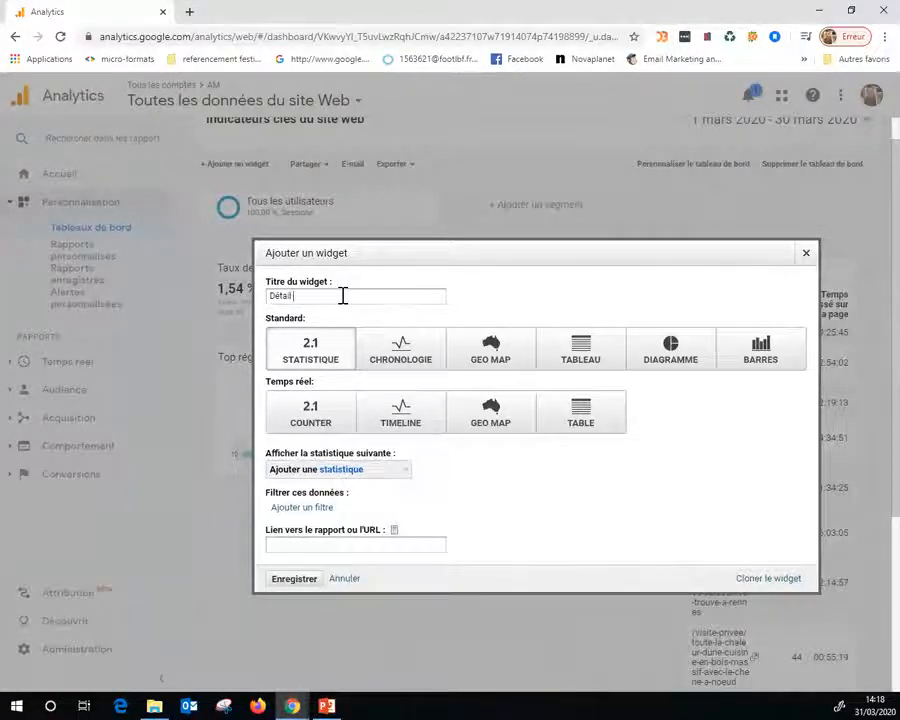
text(des objet)
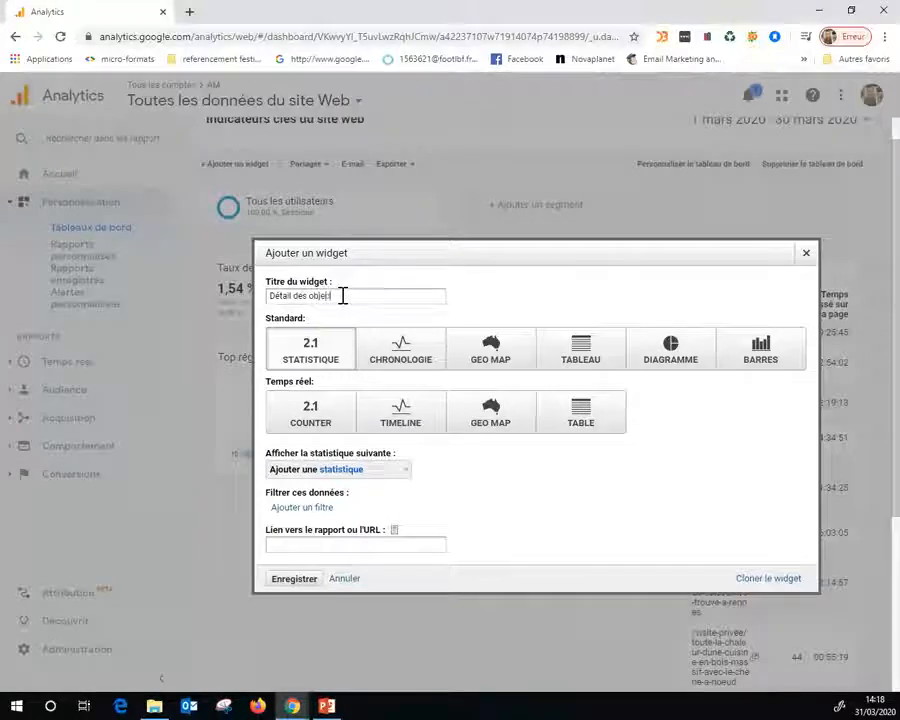
key(BackSpace)
text(ctifs)
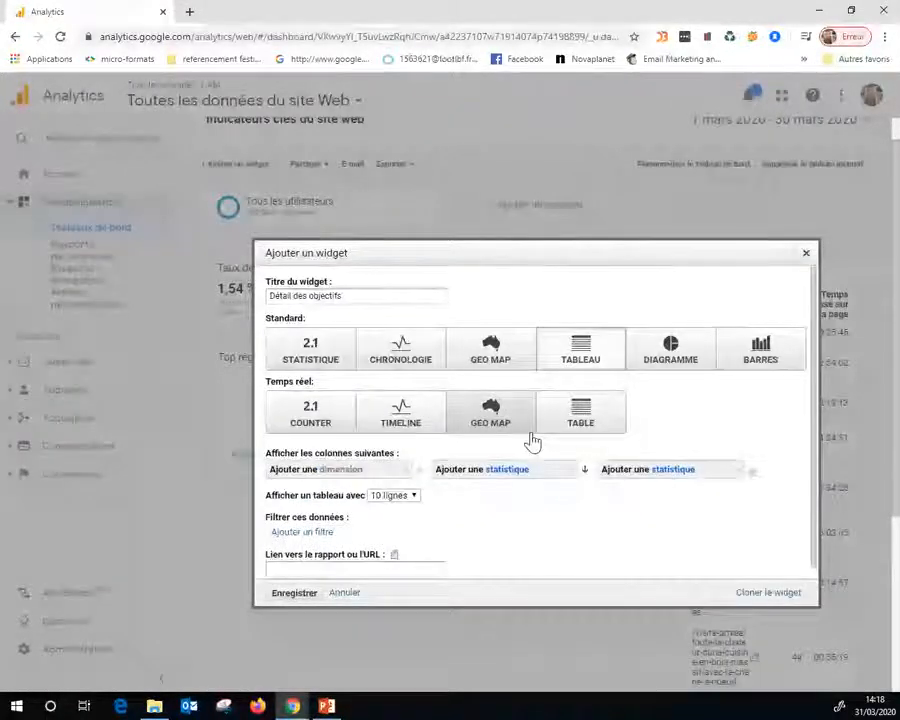
Step: Make the "Détail des objectifs" widget a standard table and set its dimension column to "Source/Support"
click(365, 471)
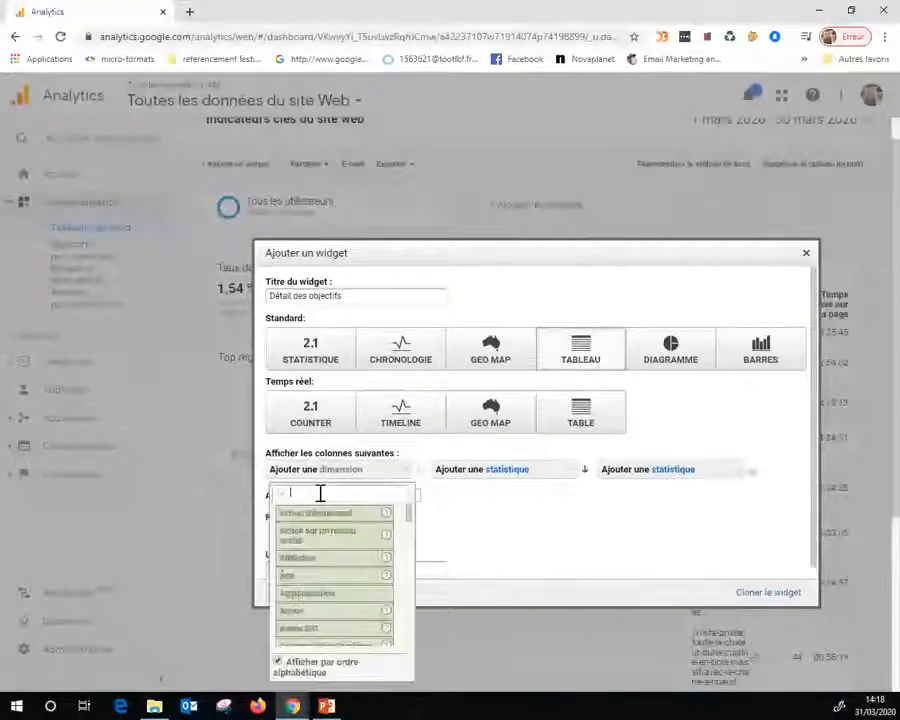
text(so)
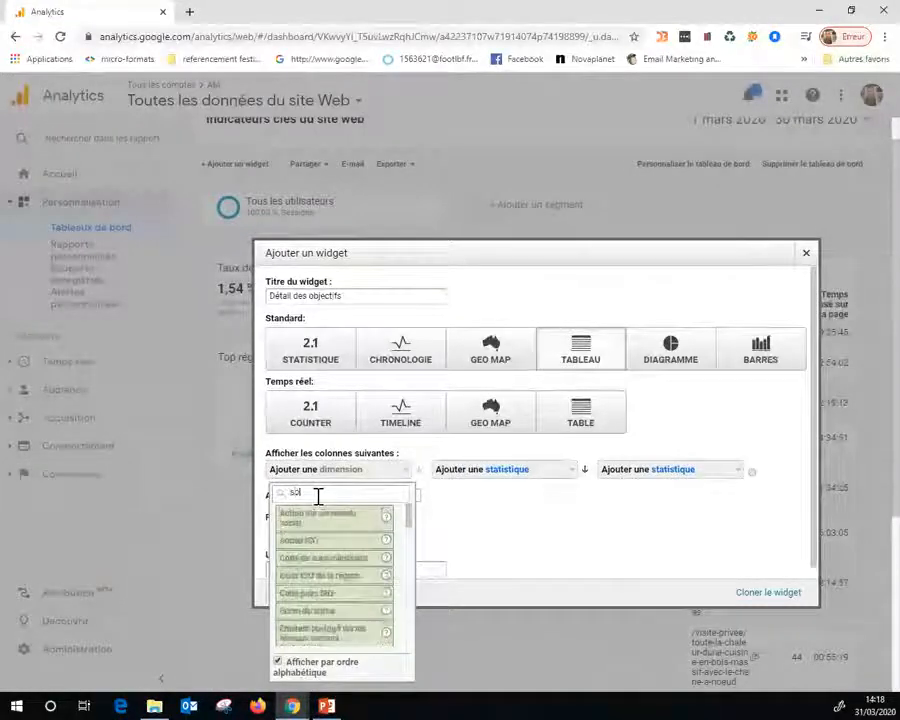
text(urce)
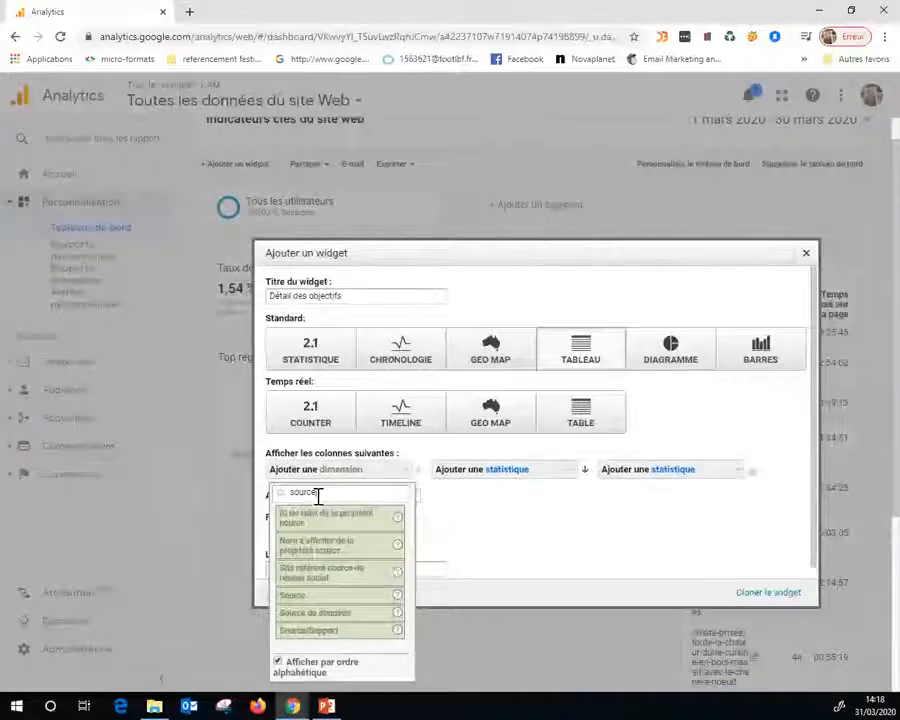
click(340, 633)
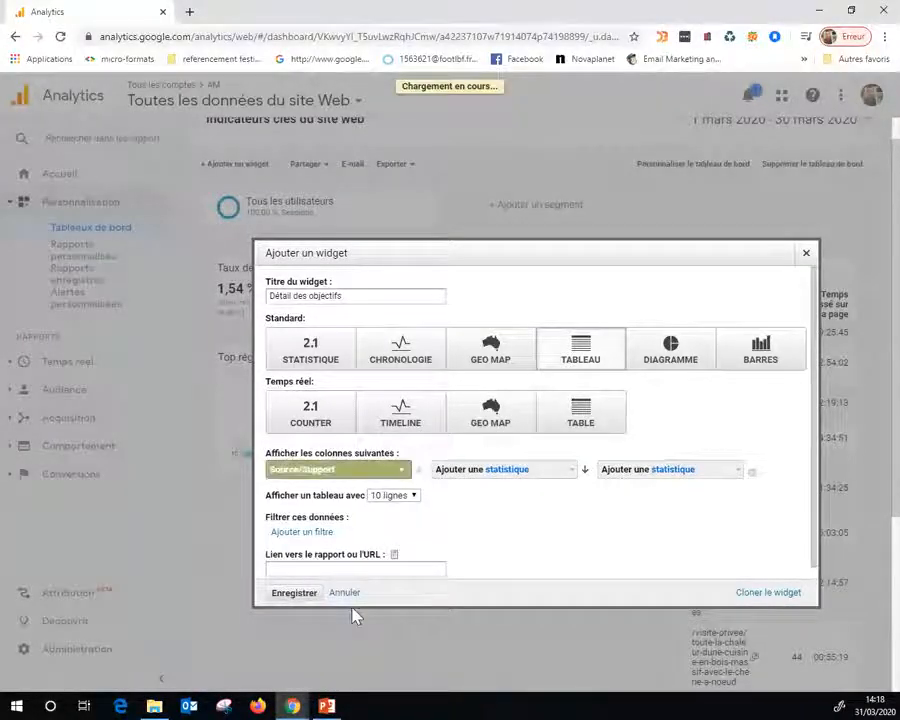
Step: Set the table's first metric to "Appel téléphonique (Amorces de l'objectif 1)" and save the "Détail des objectifs" widget
click(506, 474)
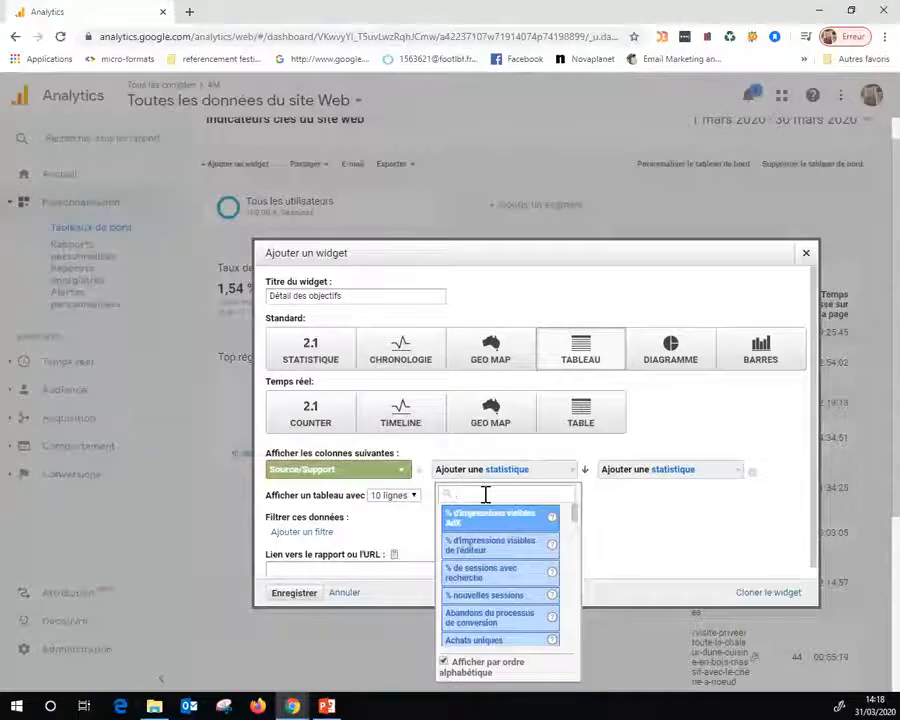
text(appel)
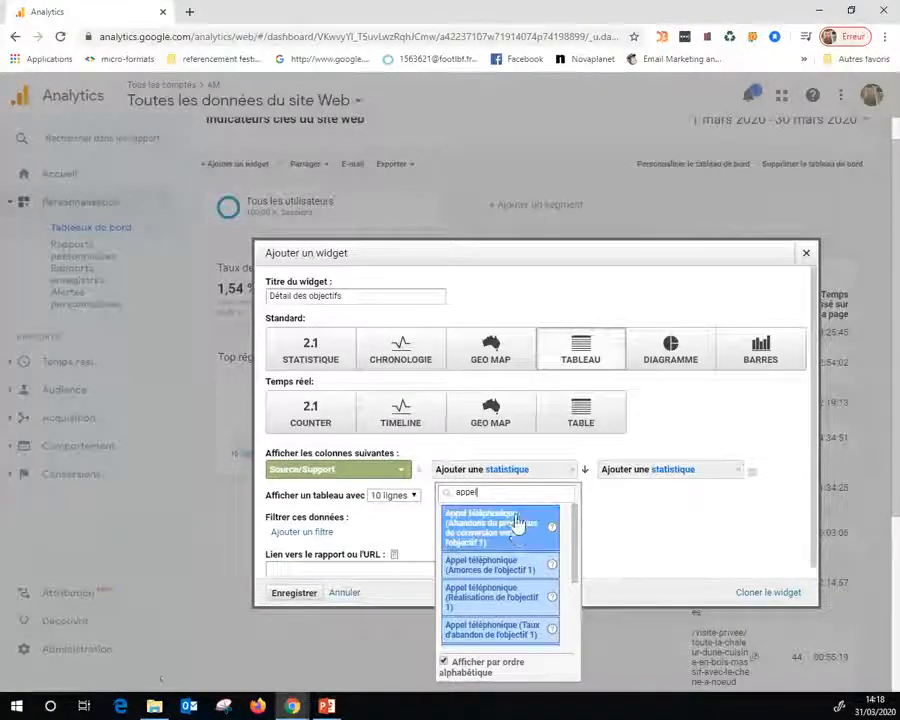
click(510, 567)
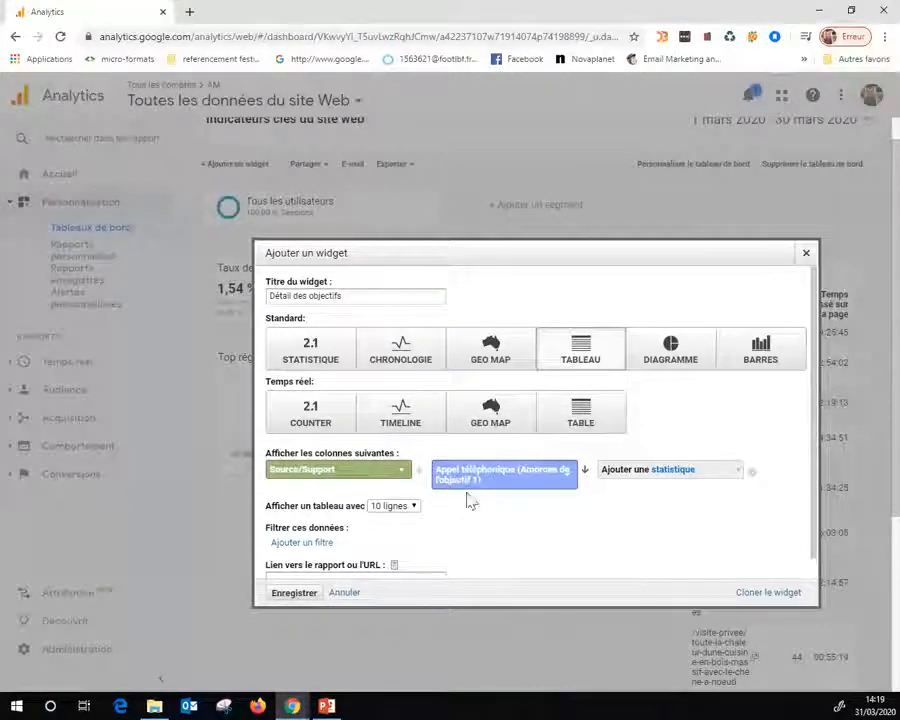
click(293, 594)
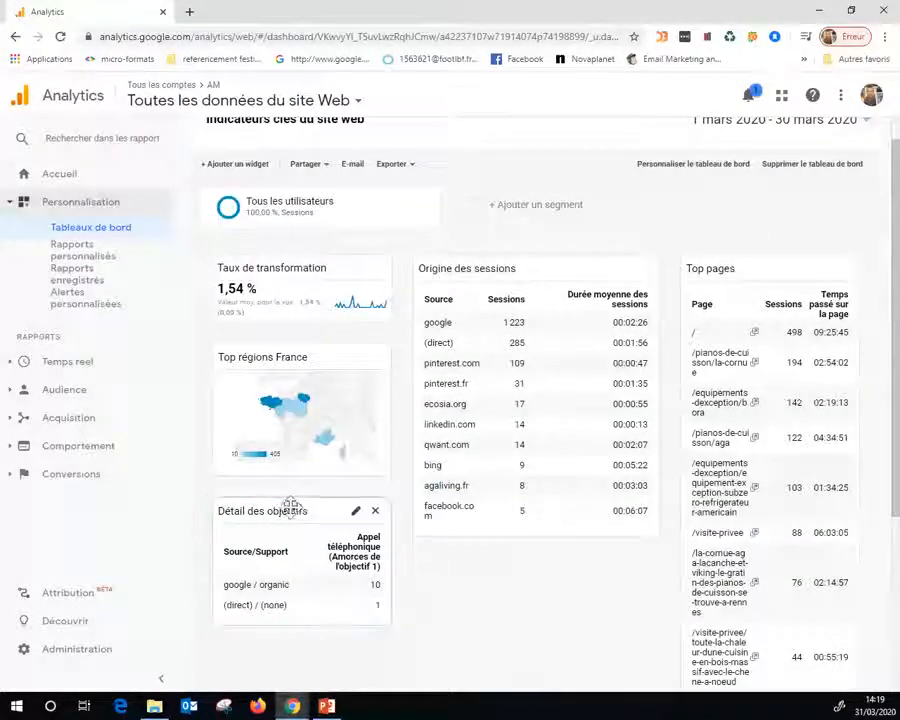
Step: Move the "Détail des objectifs" widget between "Taux de transformation" and "Top régions France" in the first column
drag(291, 509, 297, 360)
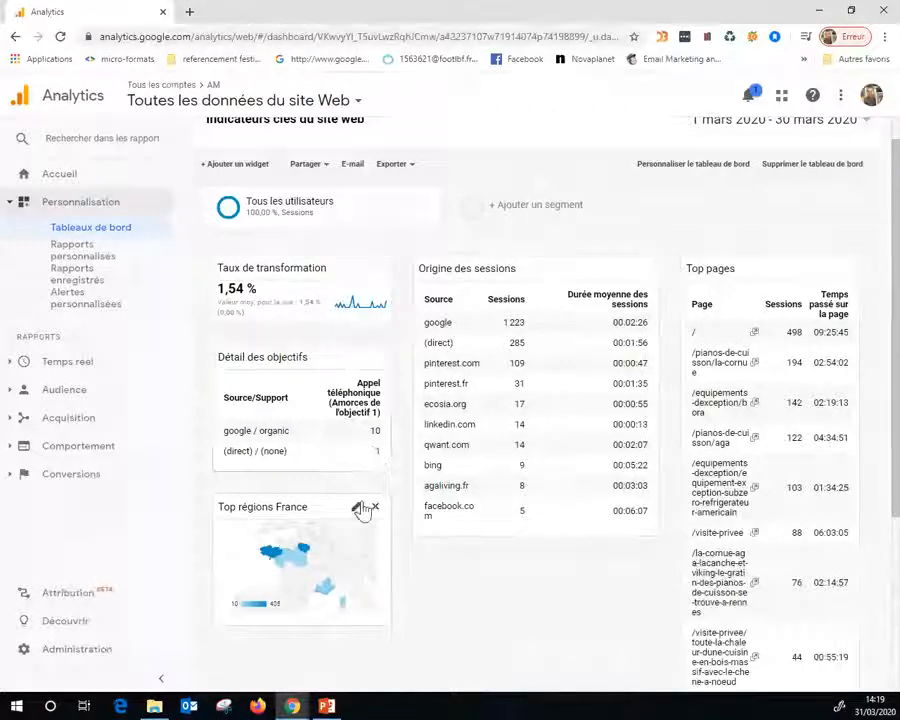
scroll(785, 455, up, 1)
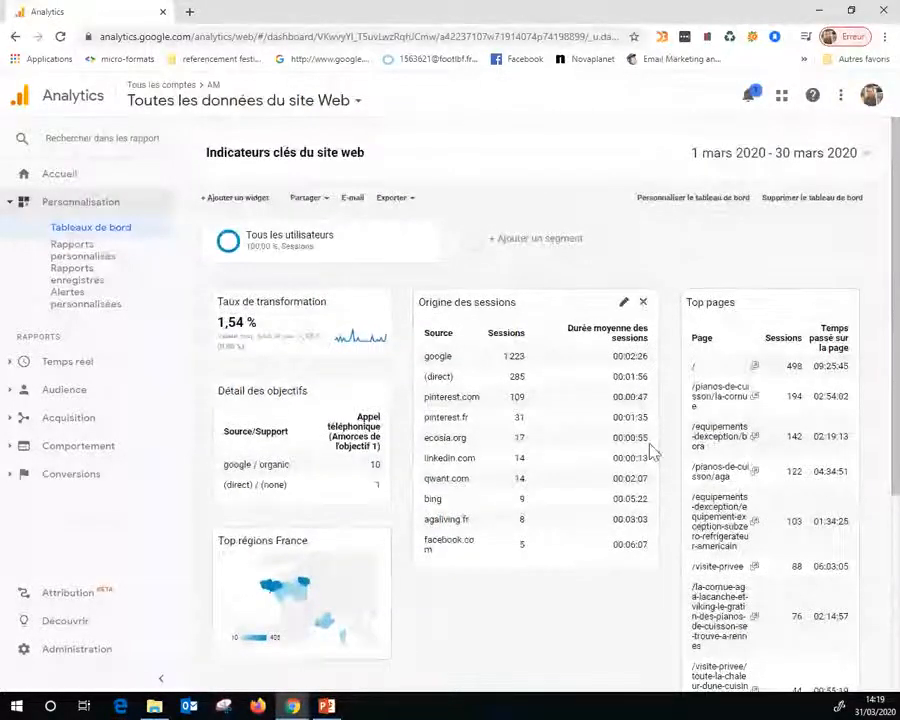
scroll(352, 355, down, 1)
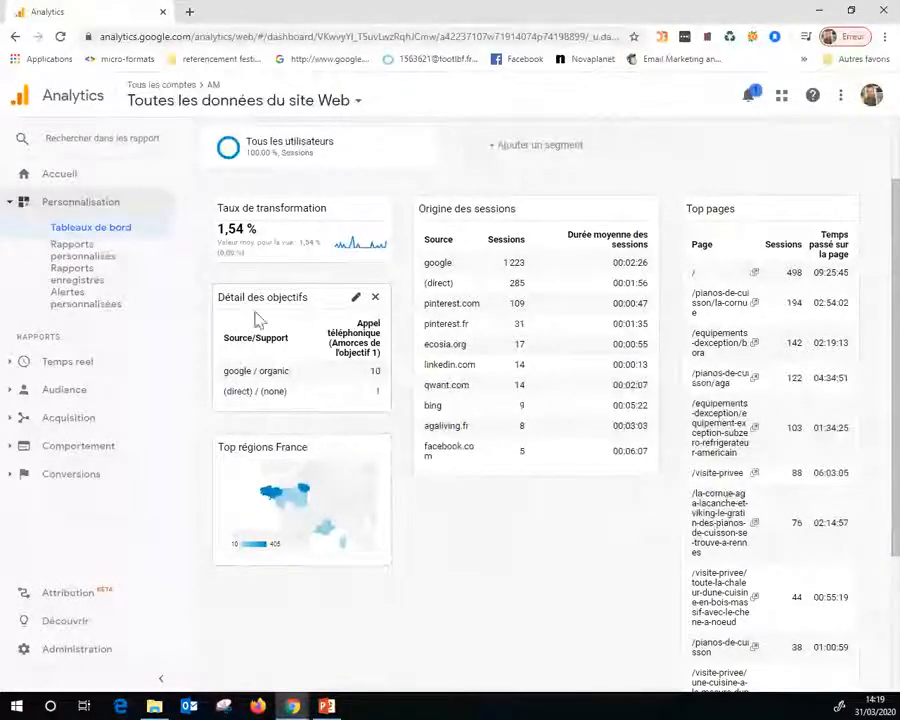
Step: Rename the "Détail des objectifs" widget as "Provenance des appels" and save it
click(356, 300)
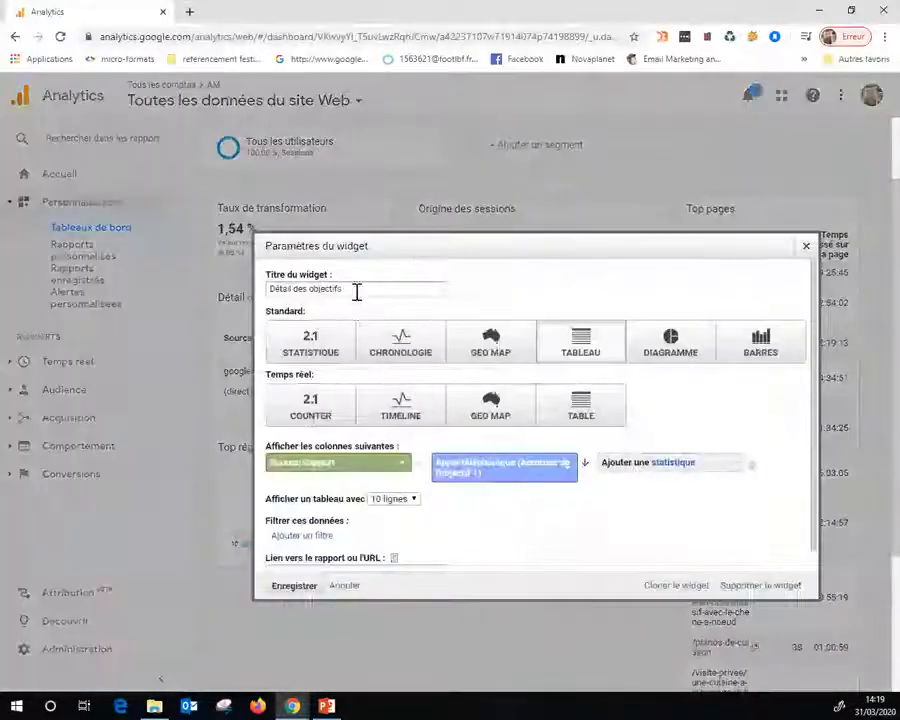
click(357, 289)
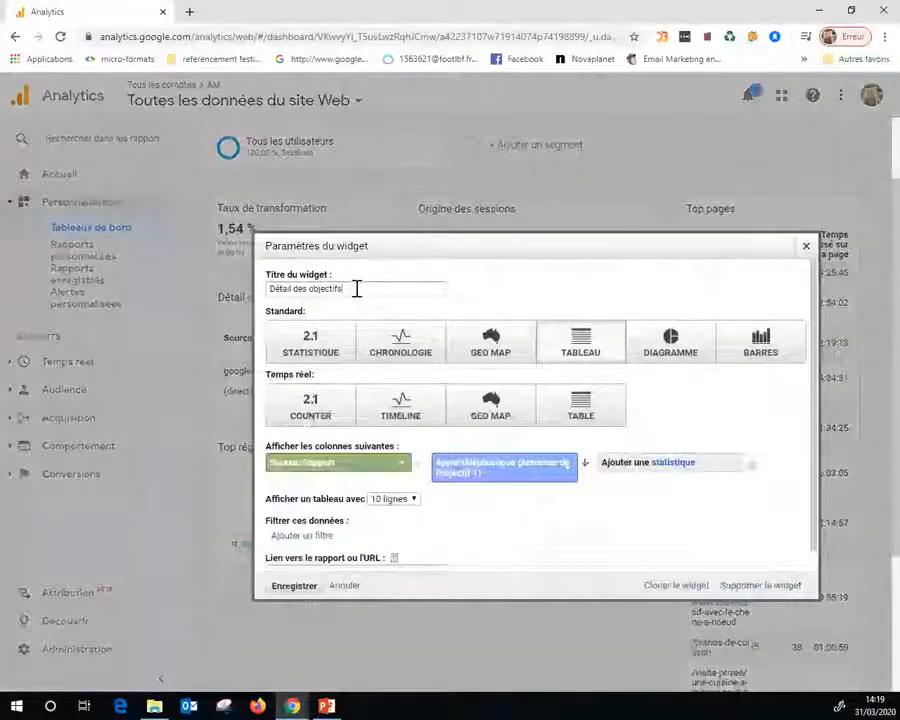
key(BackSpace)
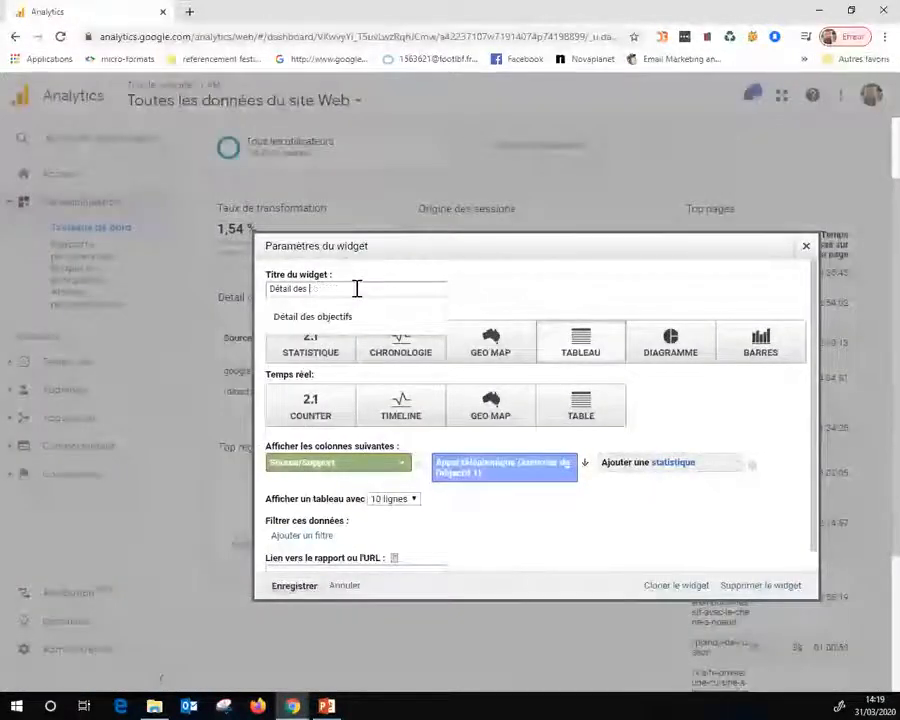
key(BackSpace)
key(BackSpace)
key(BackSpace)
key(BackSpace)
key(BackSpace)
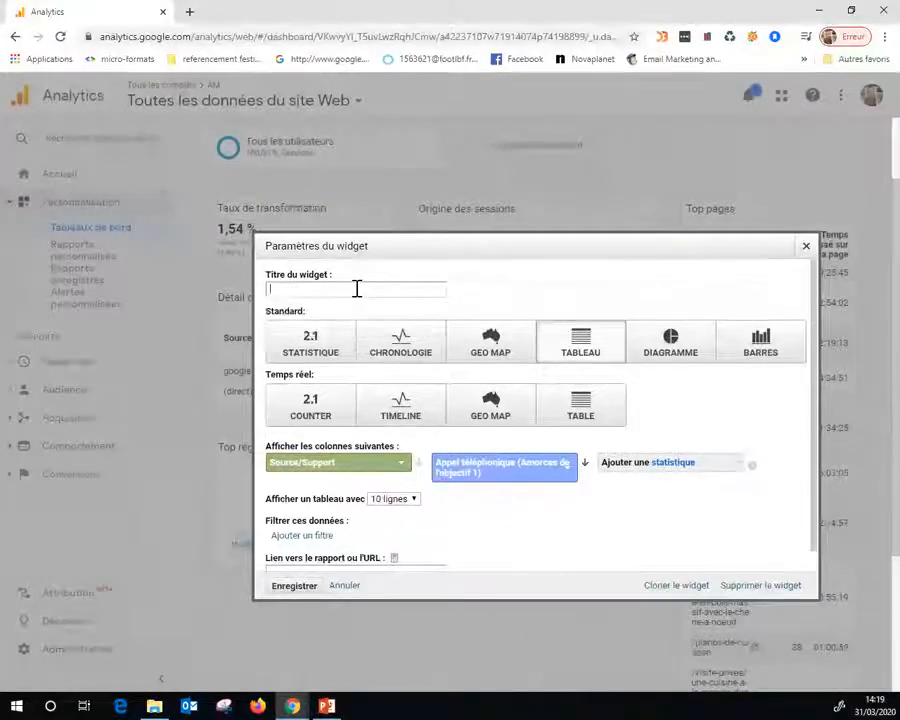
text(Pil)
text(ve)
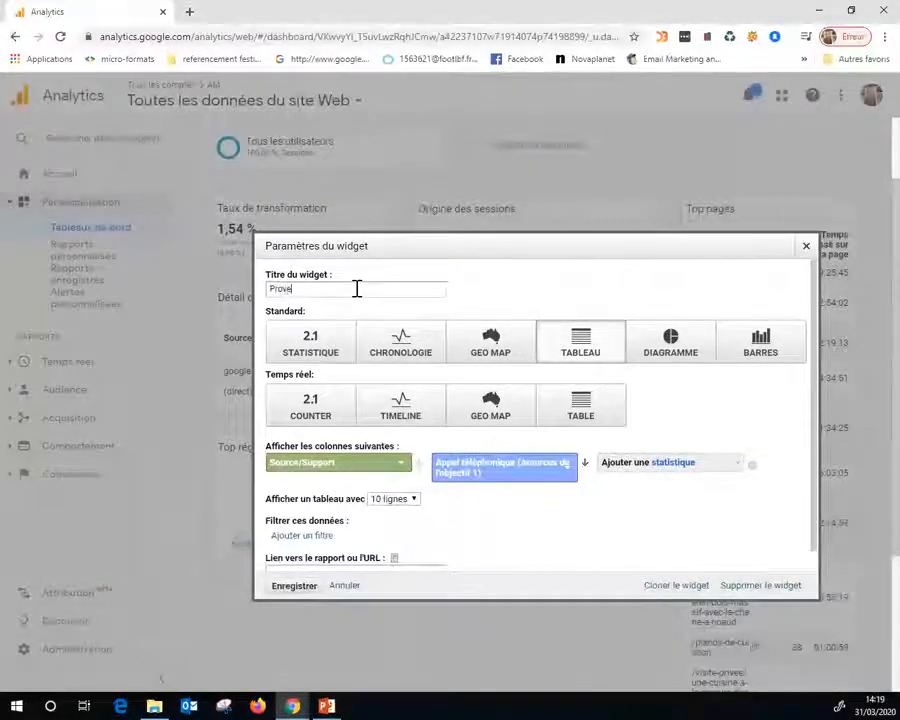
text(nance des app)
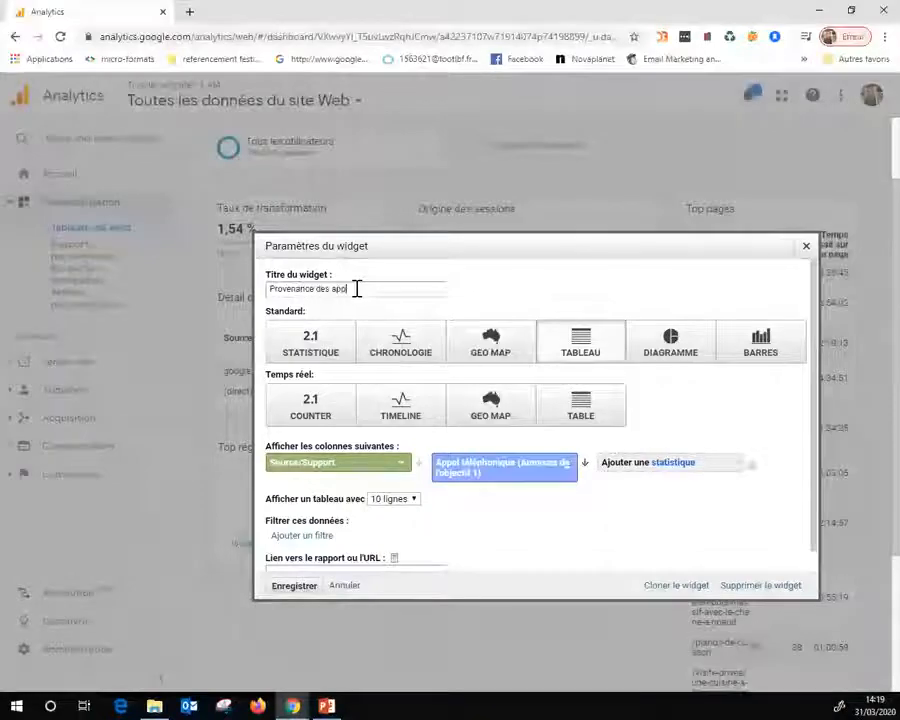
text(els)
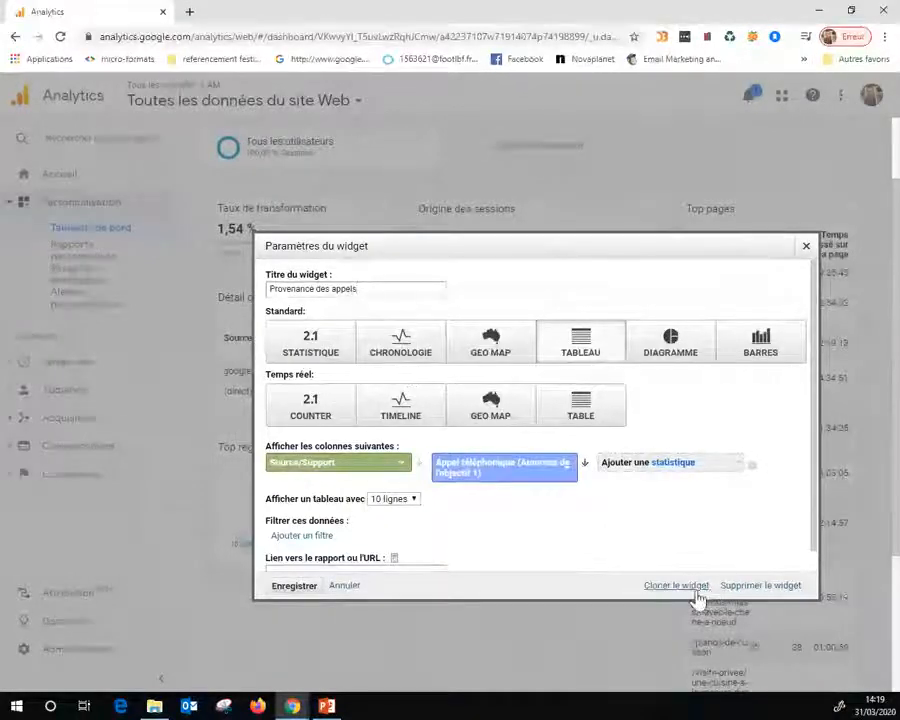
click(292, 588)
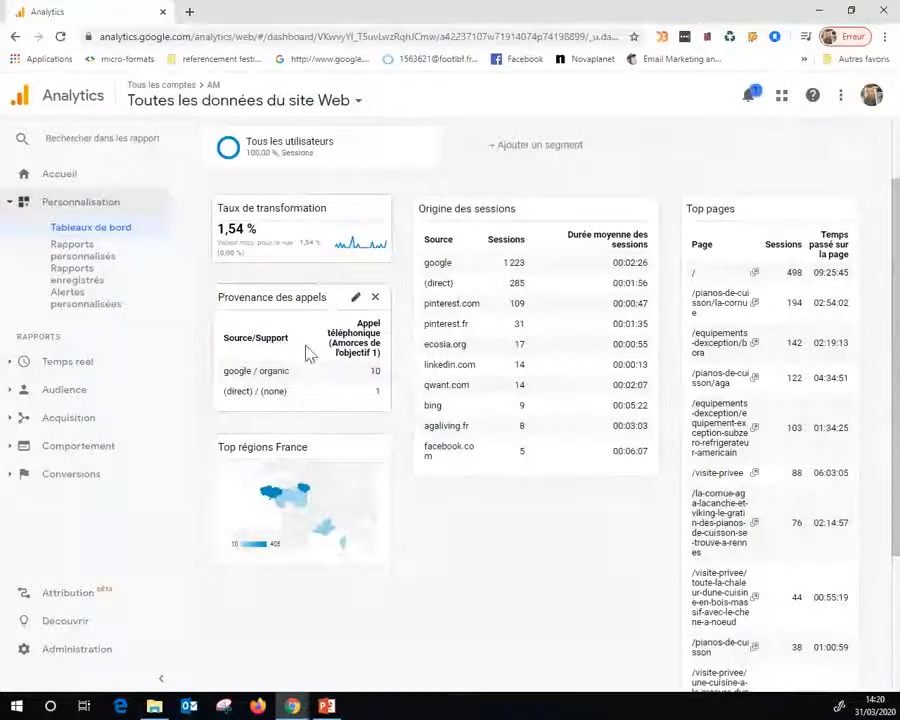
Step: Add a new widget to the dashboard and title it "Provenance des demandes de devis"
scroll(308, 352, up, 2)
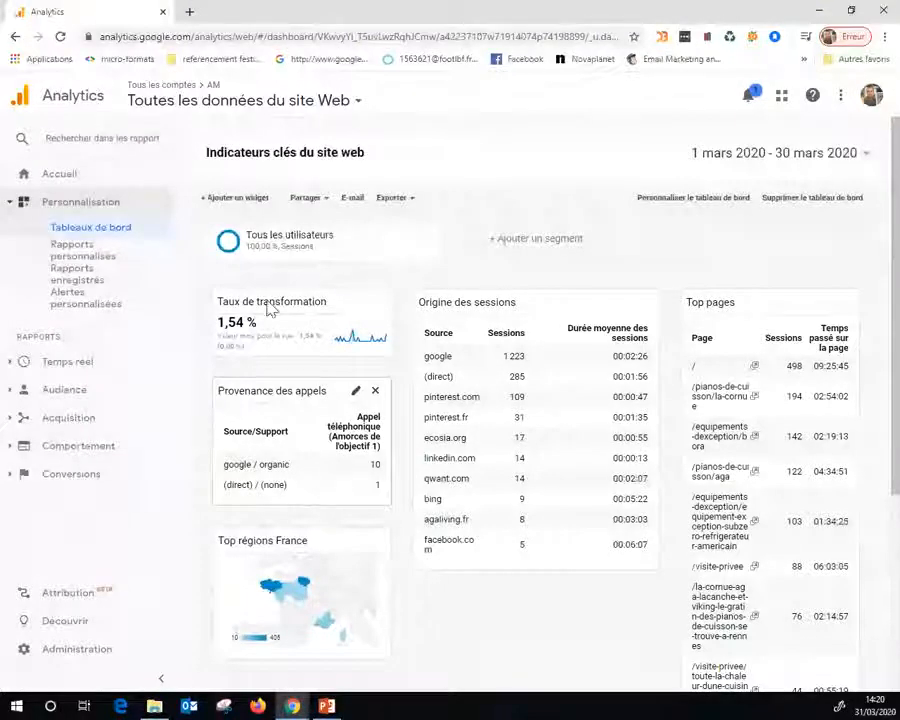
click(235, 199)
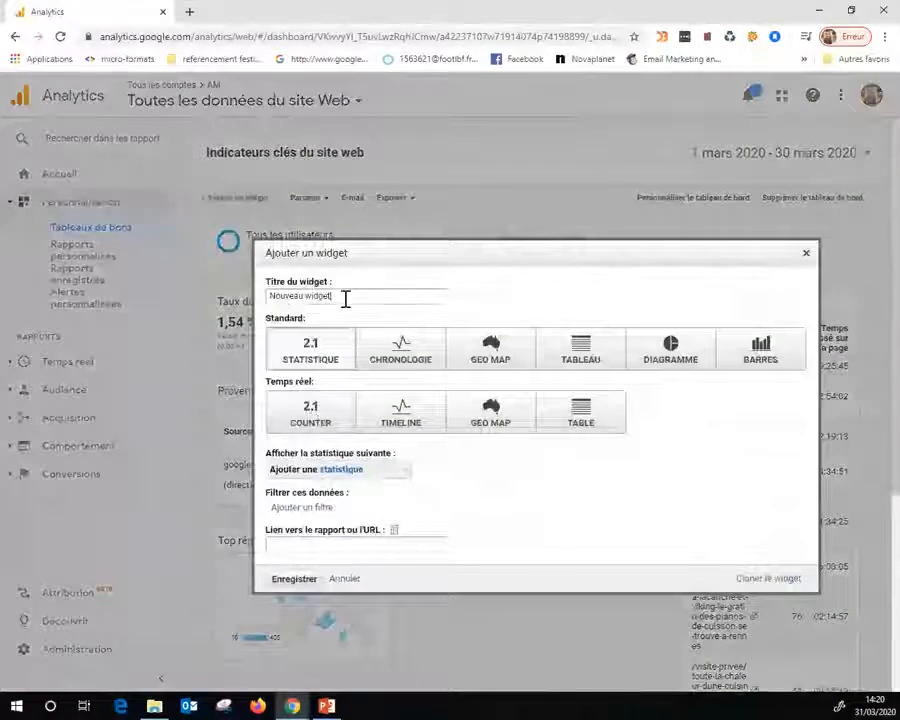
drag(345, 299, 257, 294)
text(Pr)
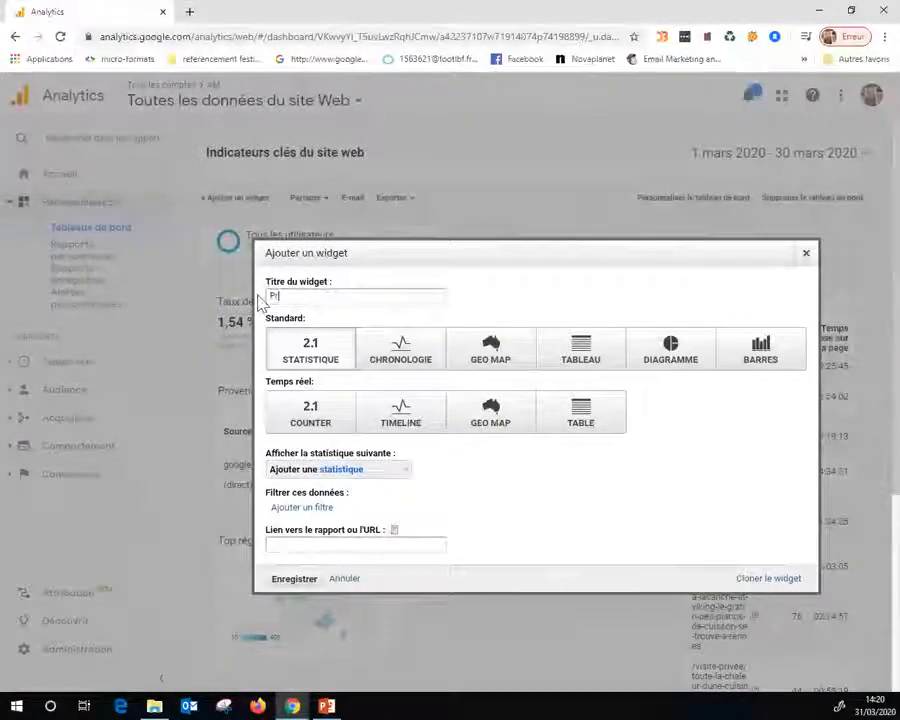
text(ovenance des)
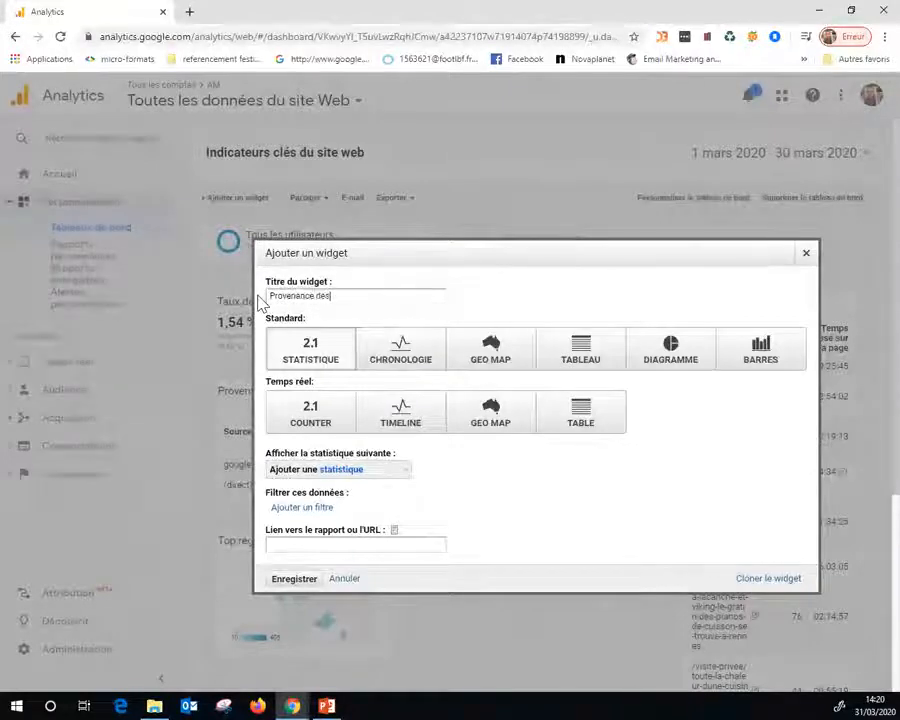
text( demandes d)
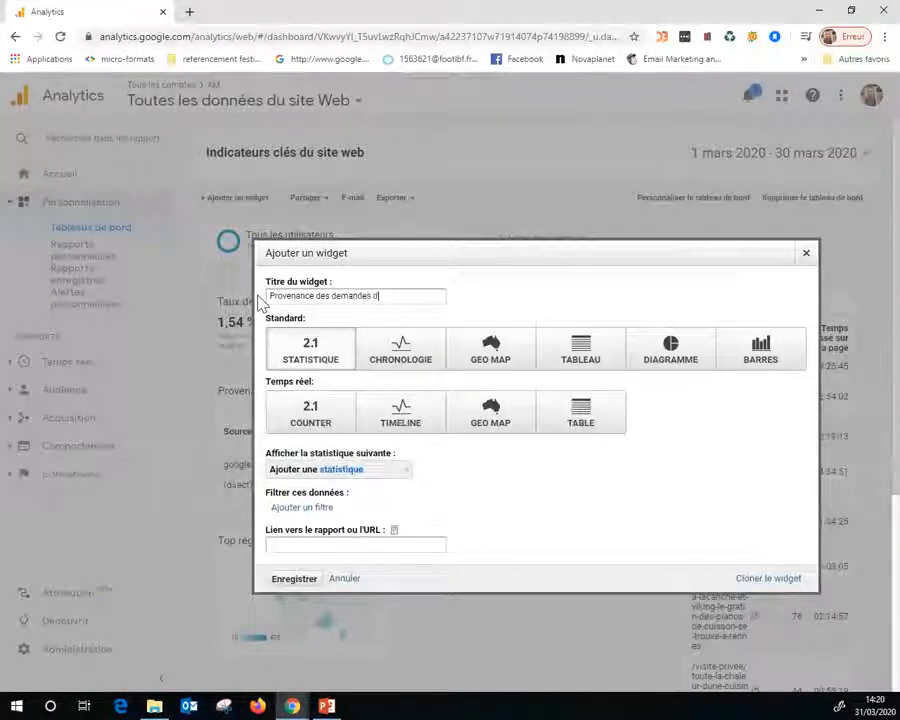
text(e dev)
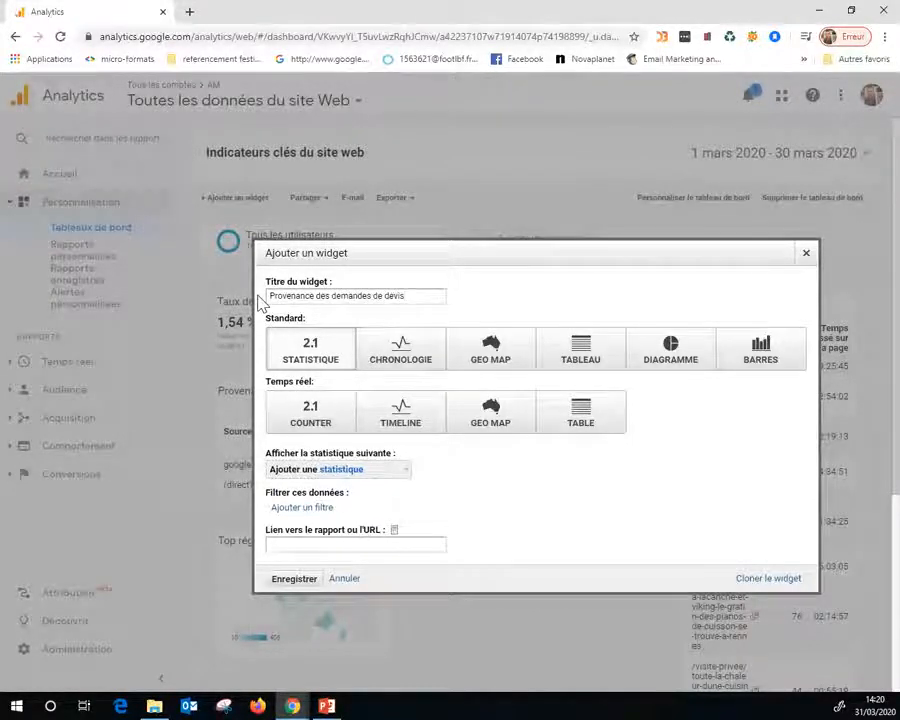
text(is)
Step: Make the "Provenance des demandes de devis" widget a standard table with "Source/Support" as its dimension column
click(374, 471)
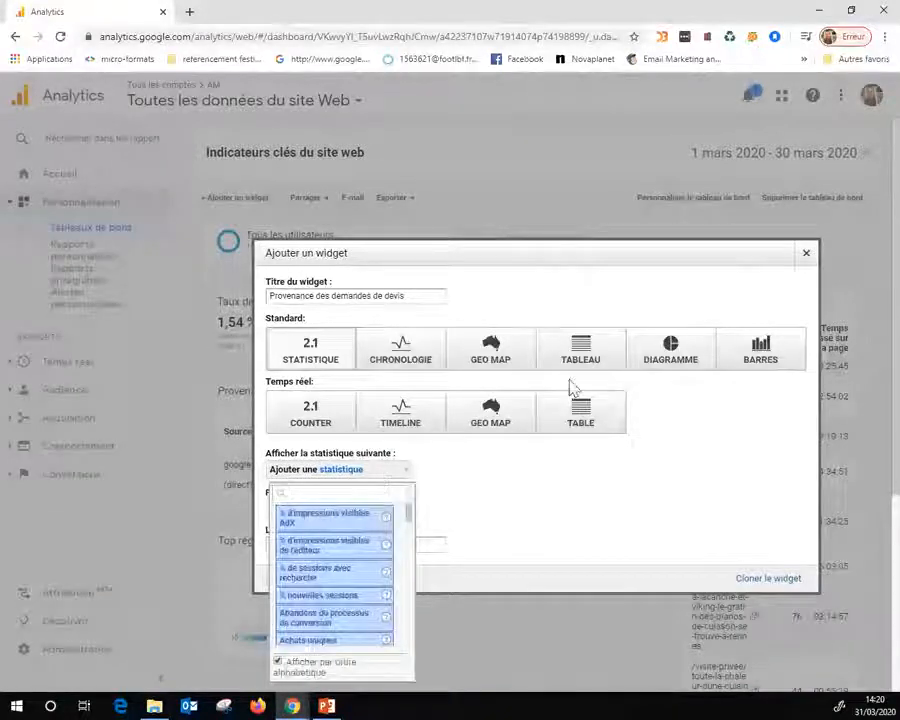
click(573, 388)
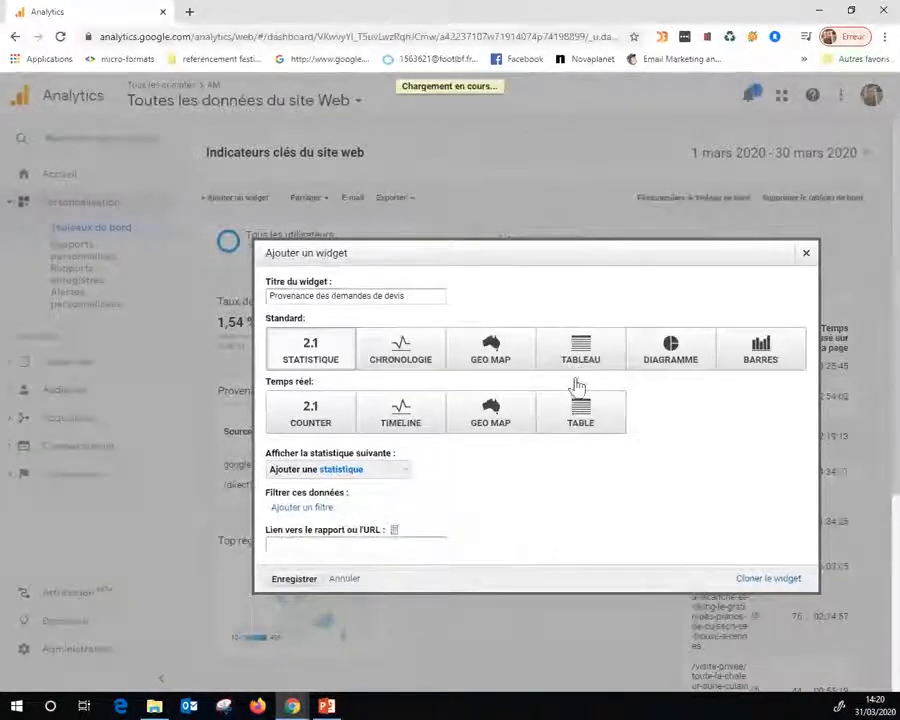
click(578, 372)
click(350, 469)
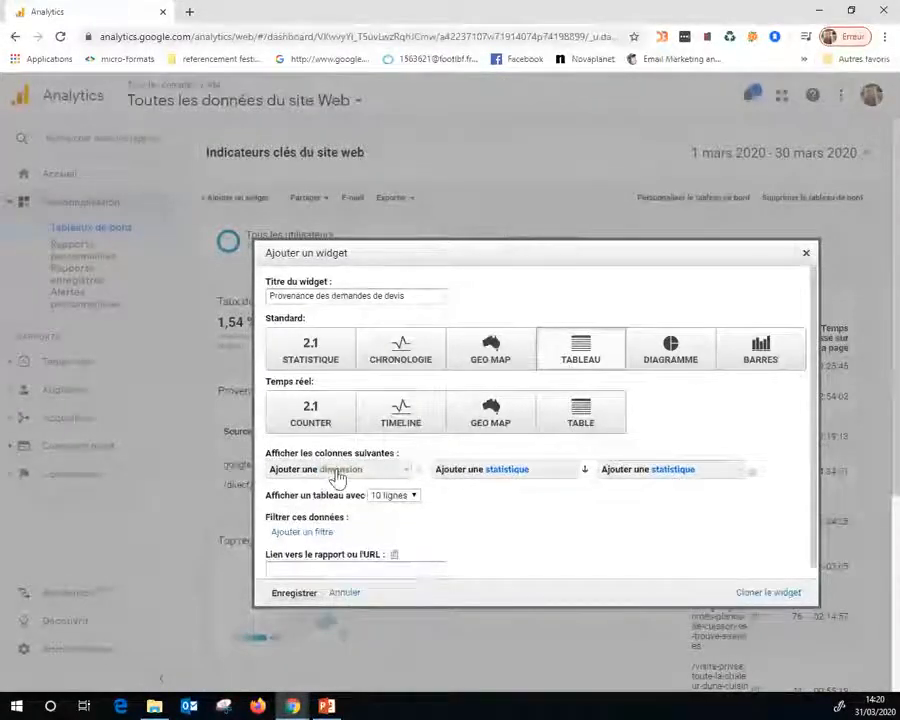
click(339, 472)
text(sour)
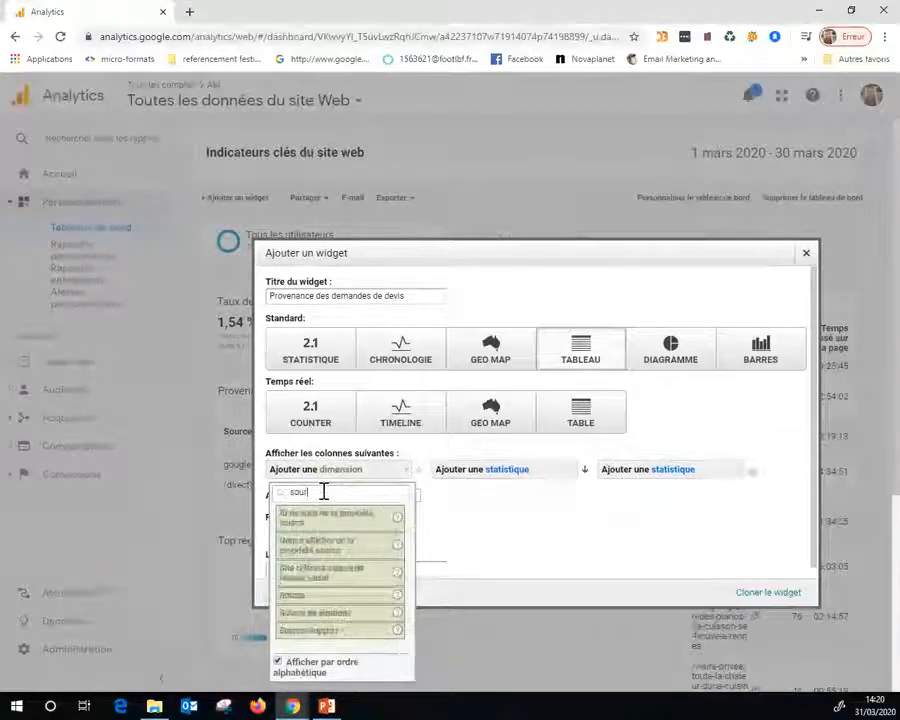
text(ce/)
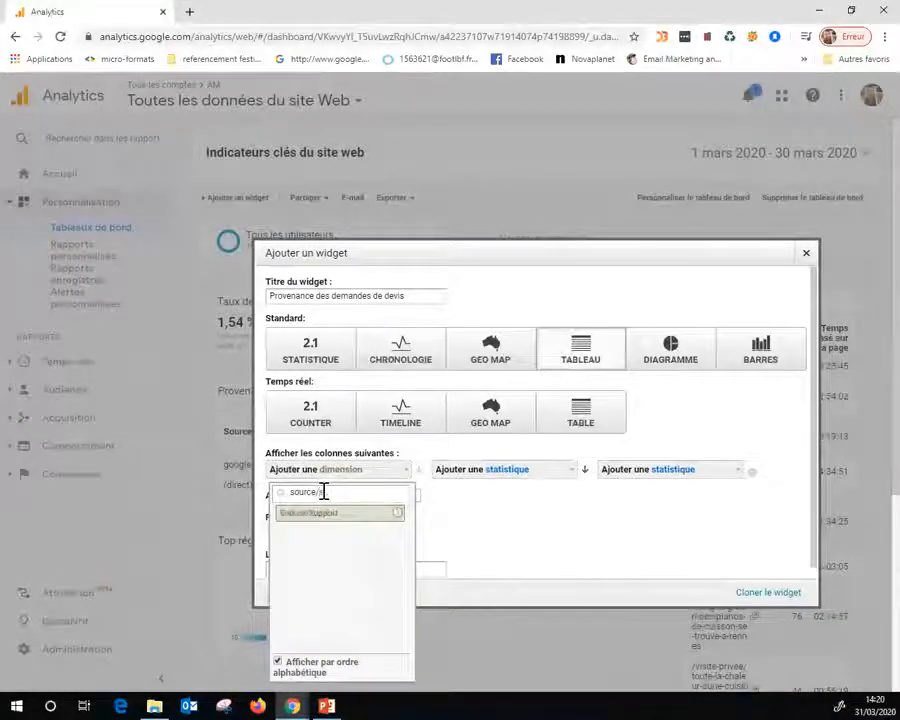
text(supp)
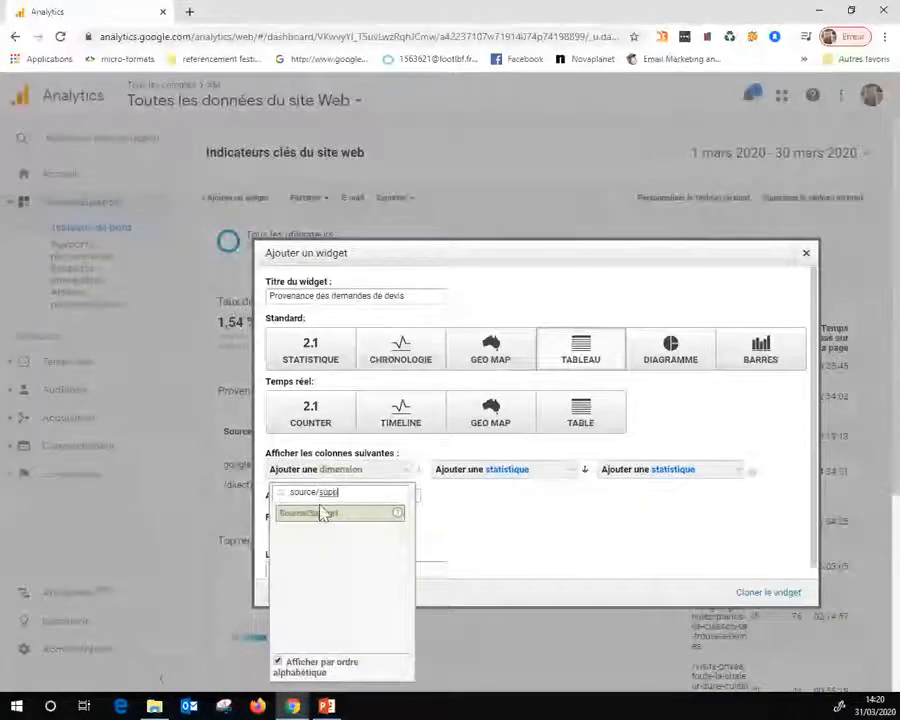
click(314, 516)
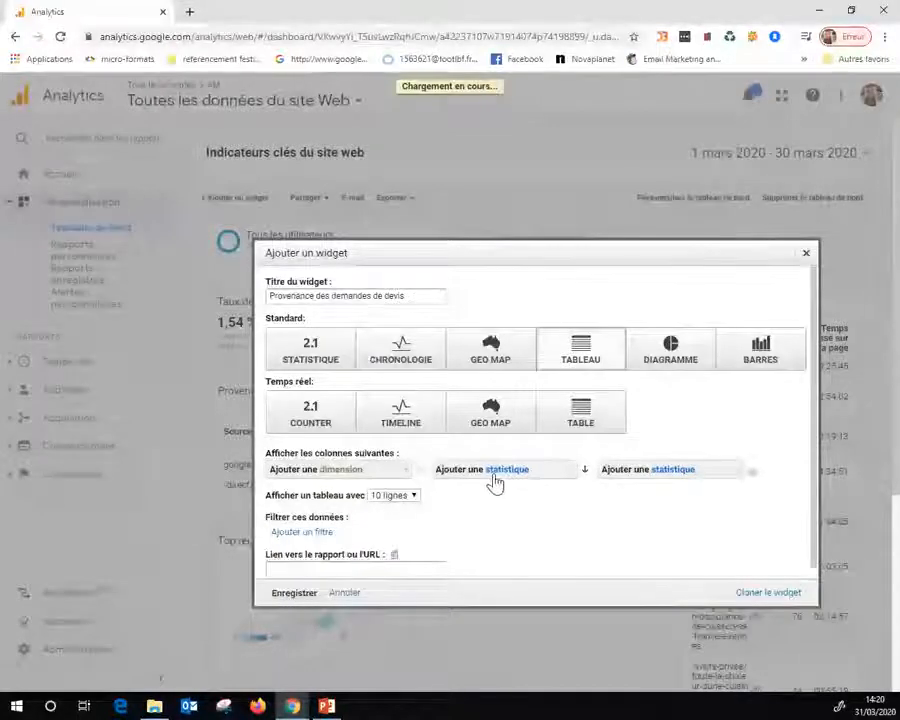
Step: Set the table's first metric to "Envoi de formulaire (Taux de conversion – Objectif 2)" and save the widget
click(494, 470)
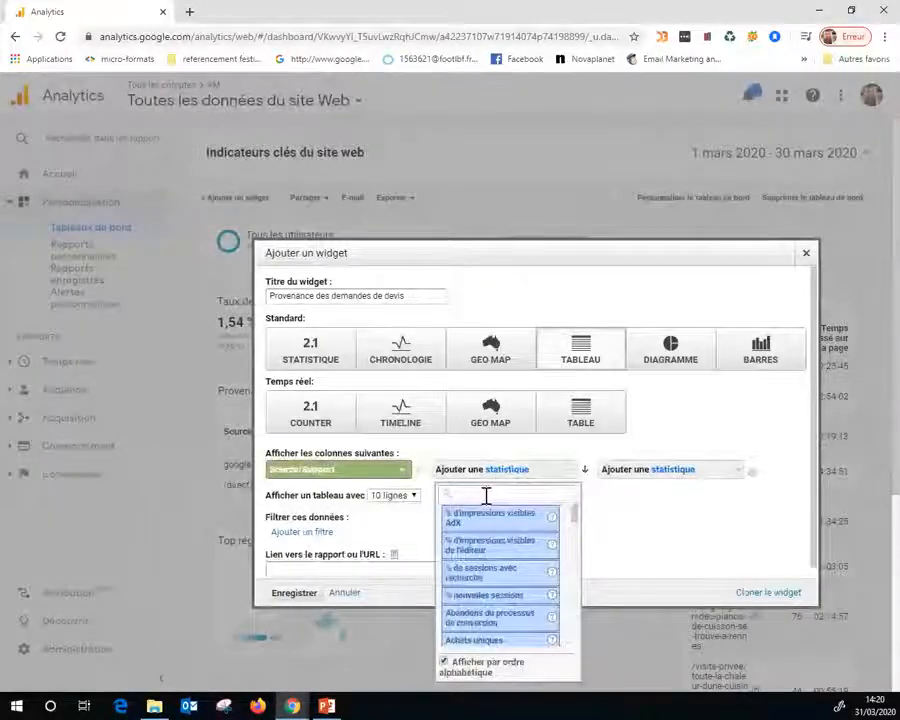
text(envoi)
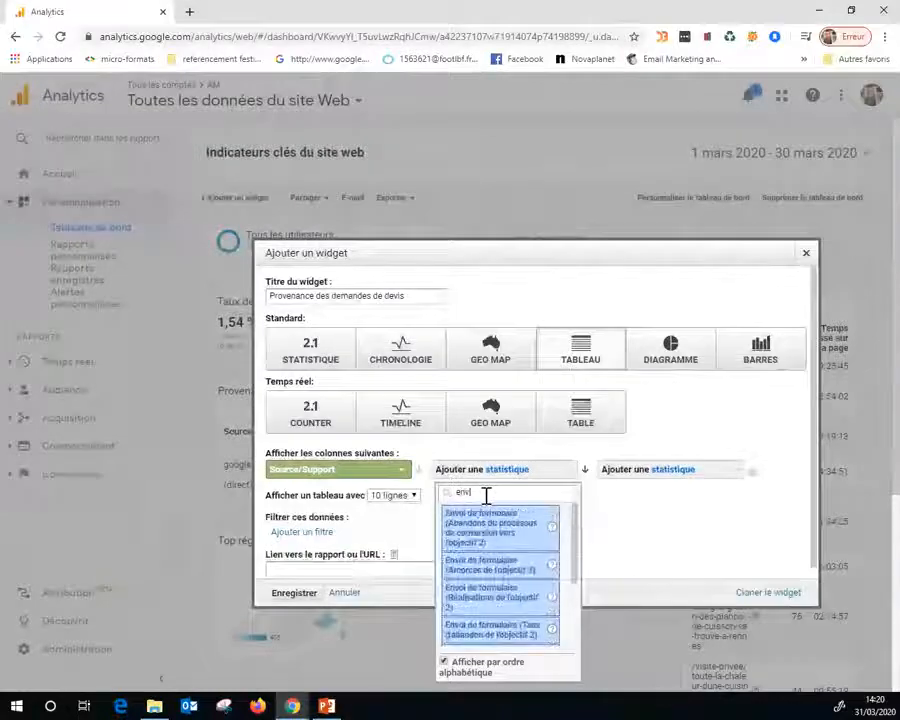
text( fo)
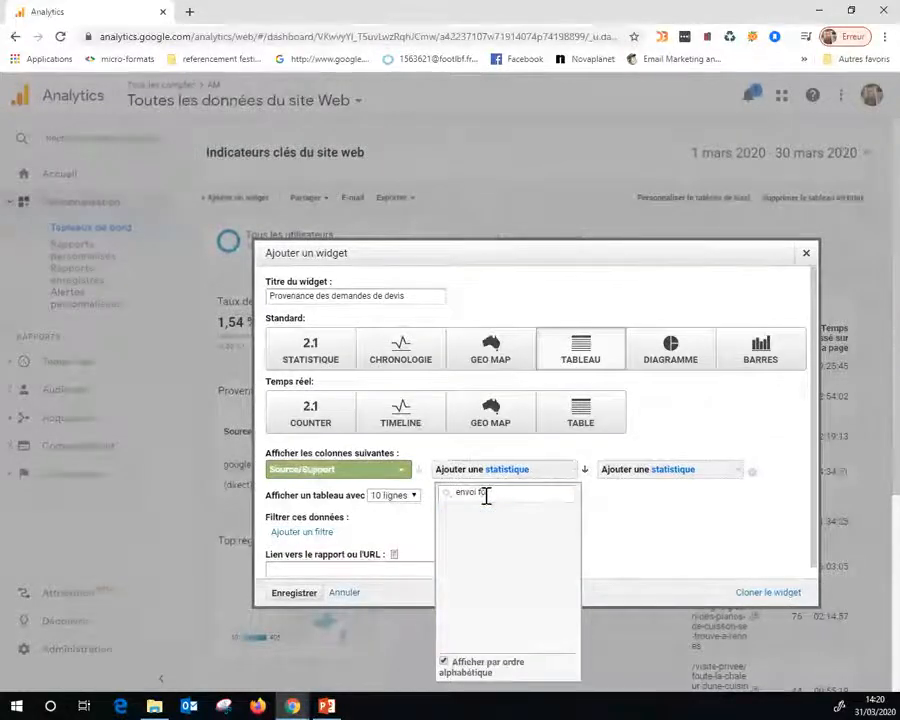
text(r)
key(BackSpace)
key(BackSpace)
key(BackSpace)
key(BackSpace)
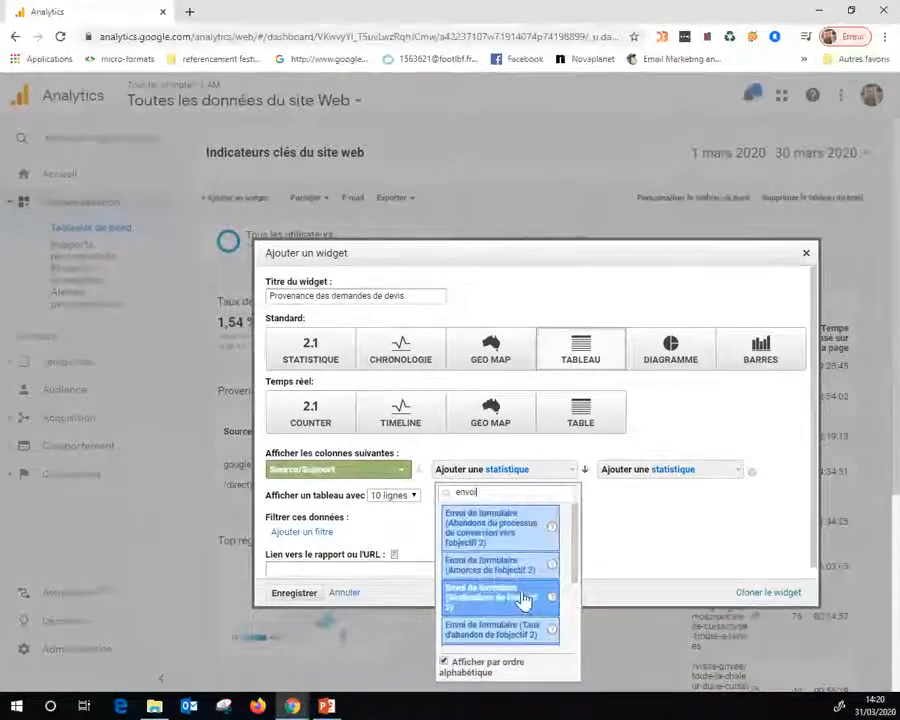
scroll(522, 598, down, 3)
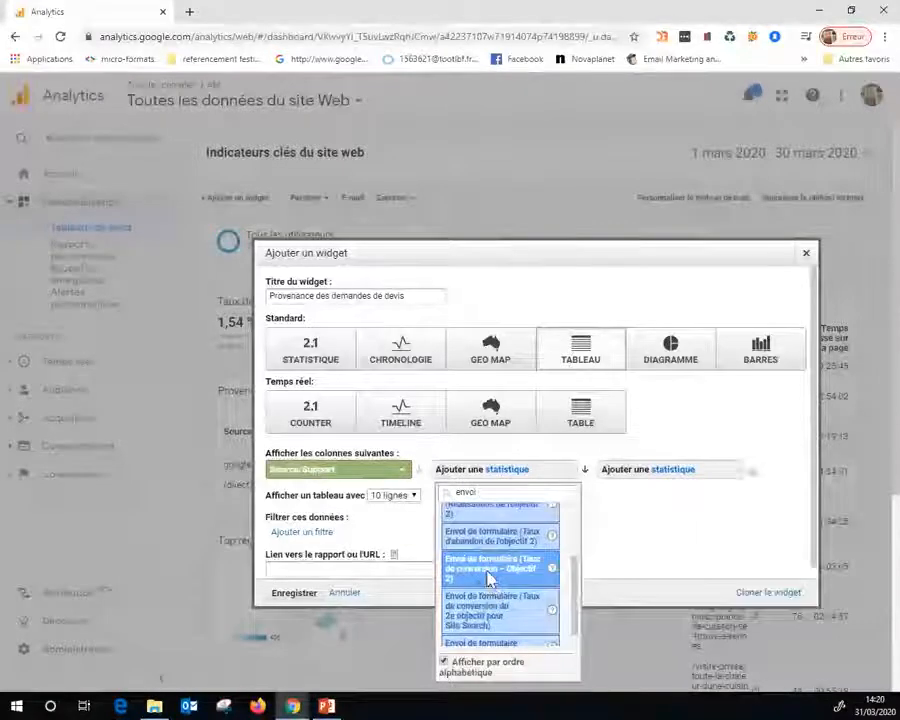
click(490, 578)
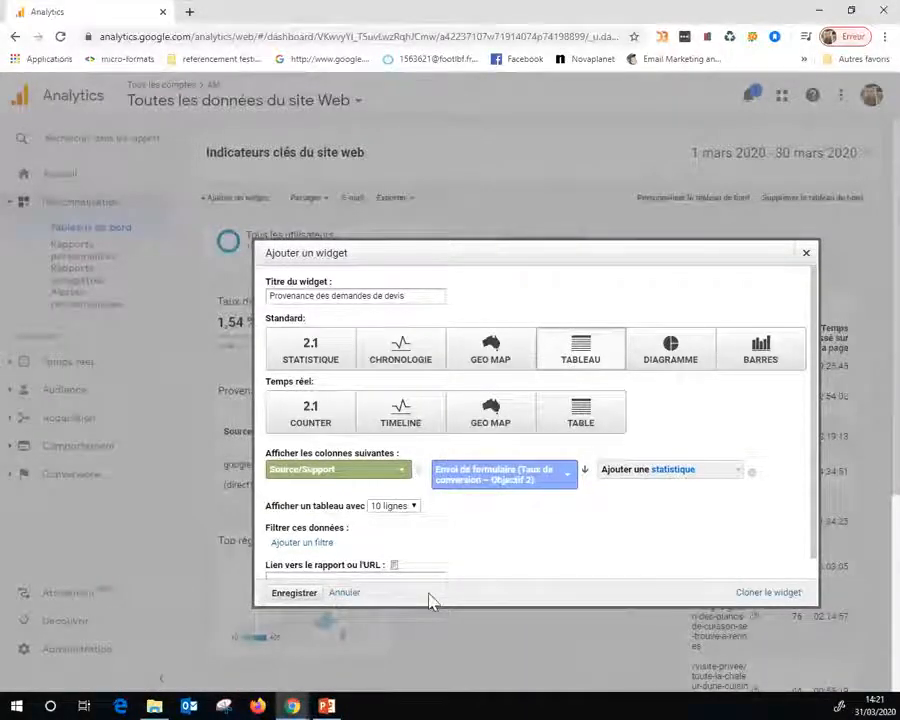
click(296, 596)
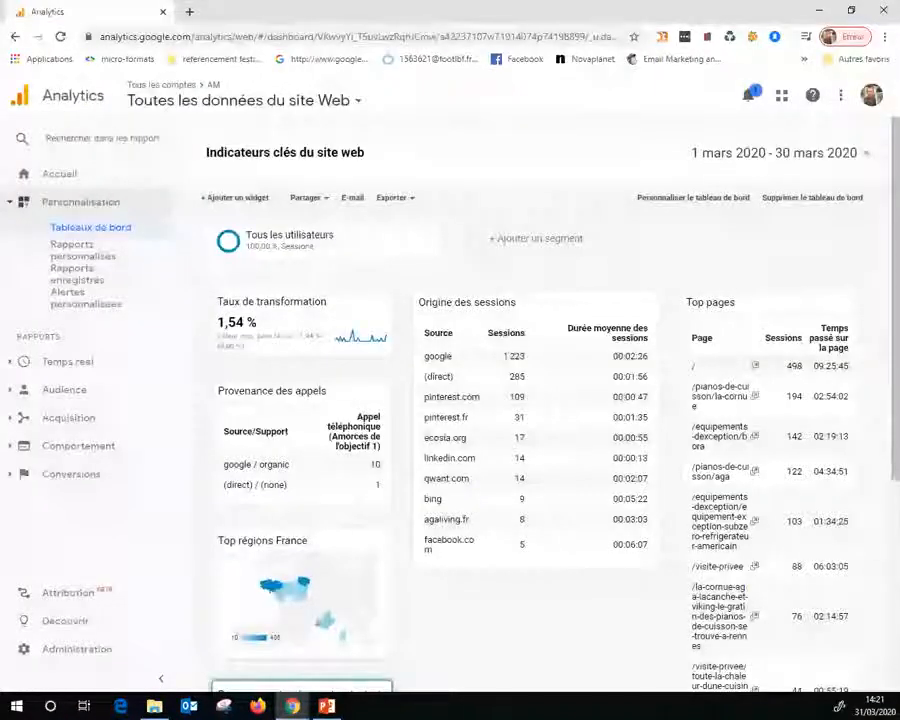
Step: Move the "Provenance des demandes de devis" widget between "Taux de transformation" and "Provenance des appels" in the first column
scroll(518, 629, down, 2)
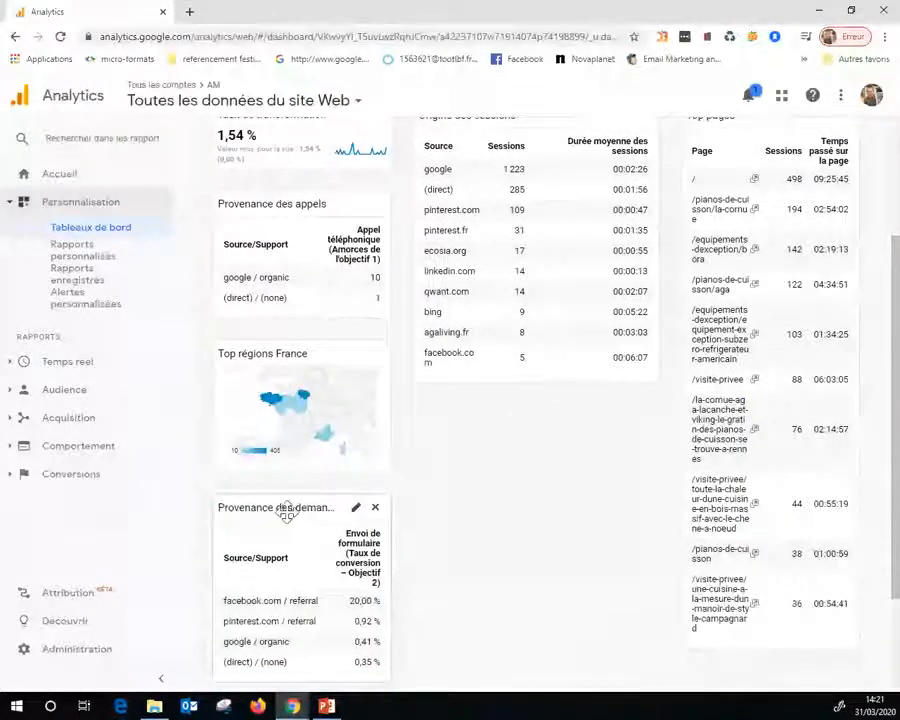
drag(283, 507, 280, 319)
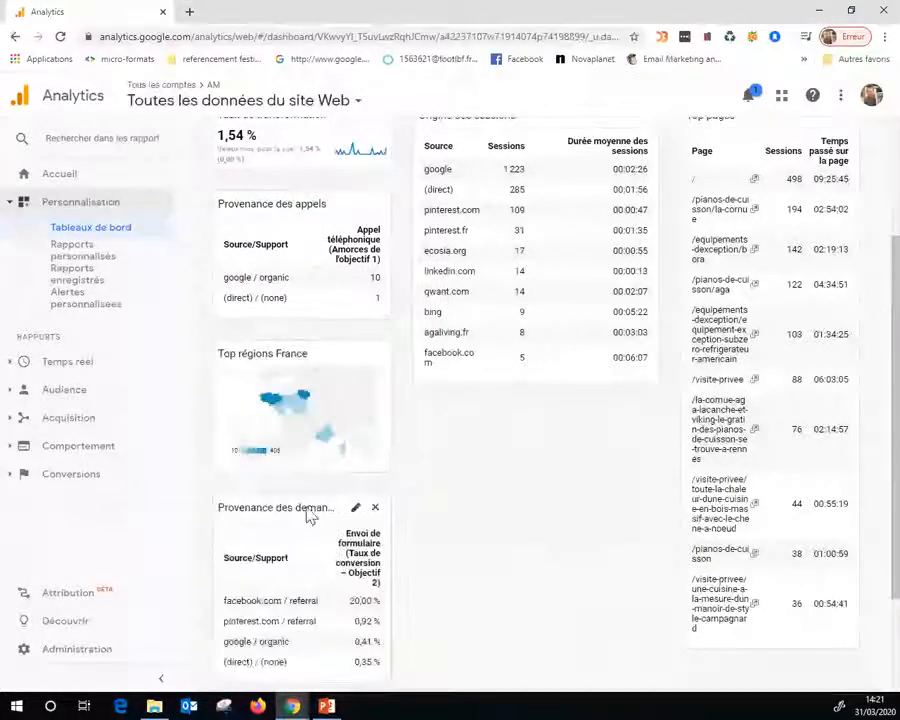
drag(306, 502, 324, 234)
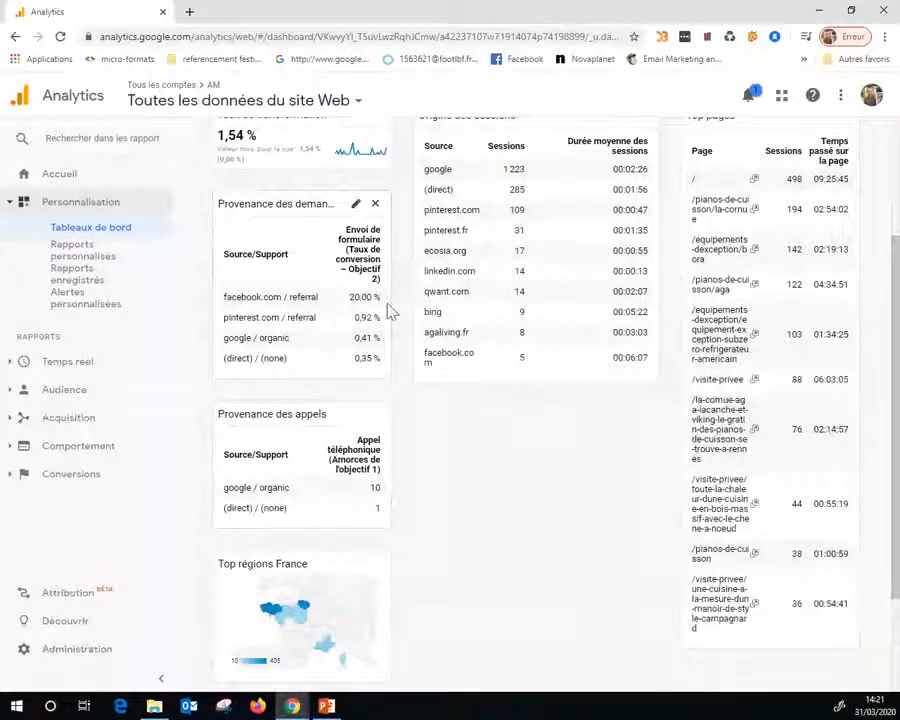
scroll(428, 375, up, 1)
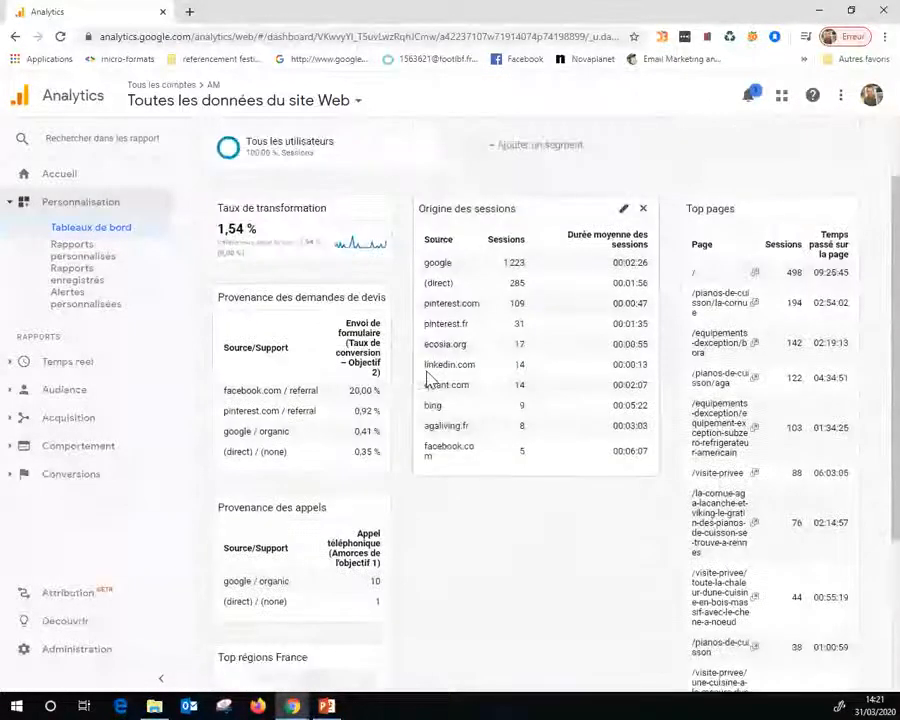
scroll(696, 330, up, 2)
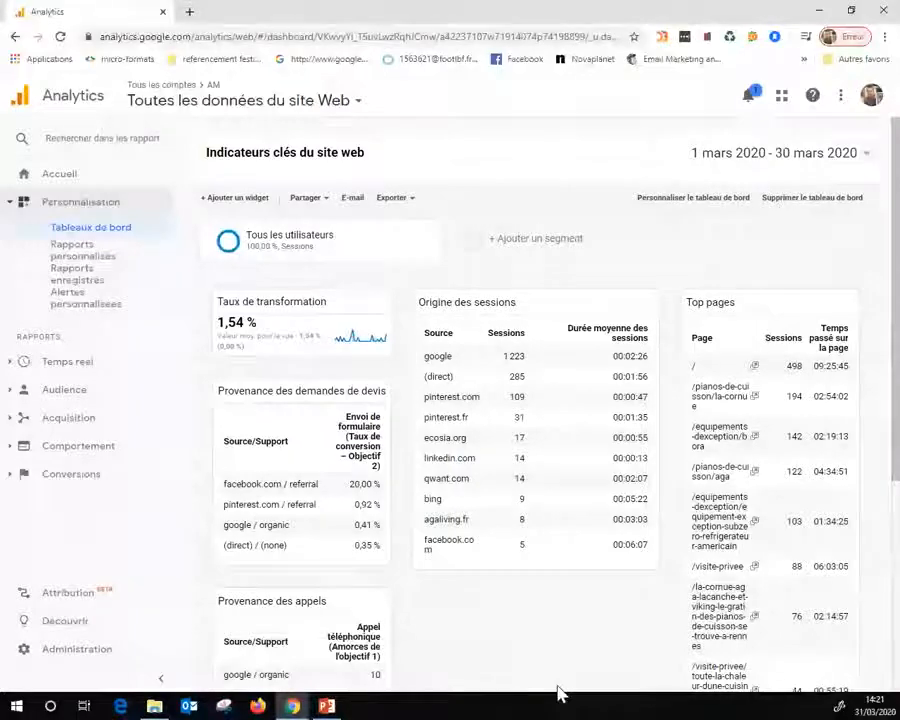
scroll(556, 692, down, 2)
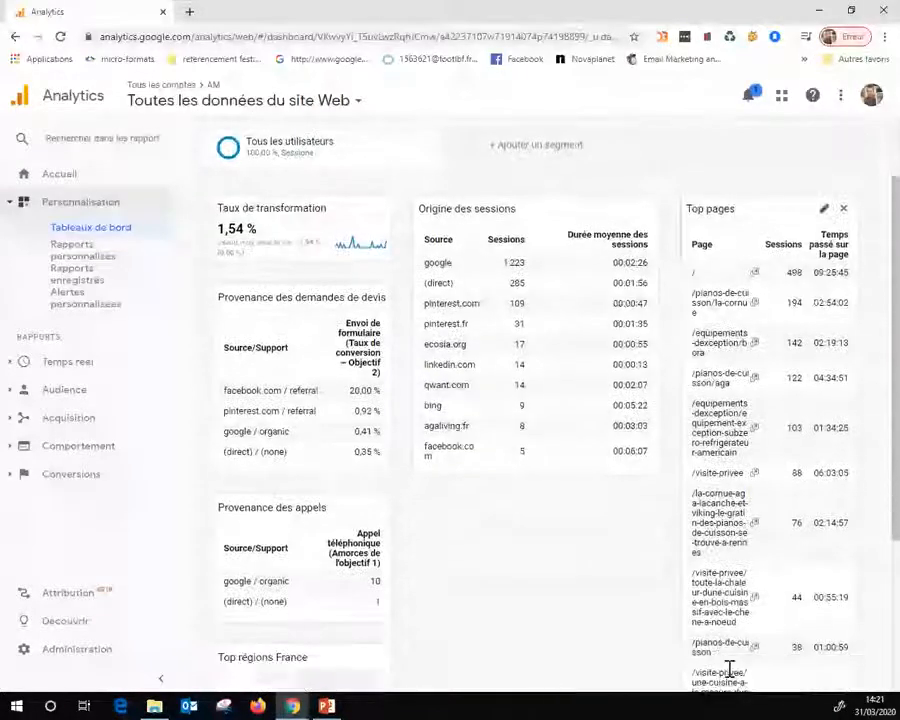
scroll(490, 668, down, 2)
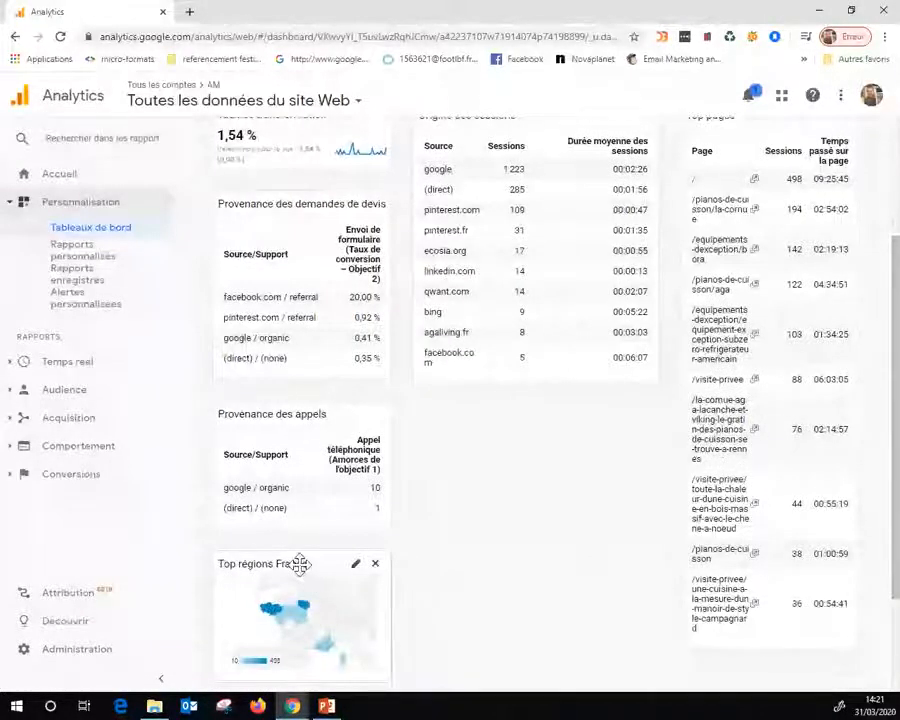
Step: Move "Top régions France" above "Origine des sessions" in the second column and "Top pages" below "Provenance des appels" in the first column
drag(313, 563, 562, 120)
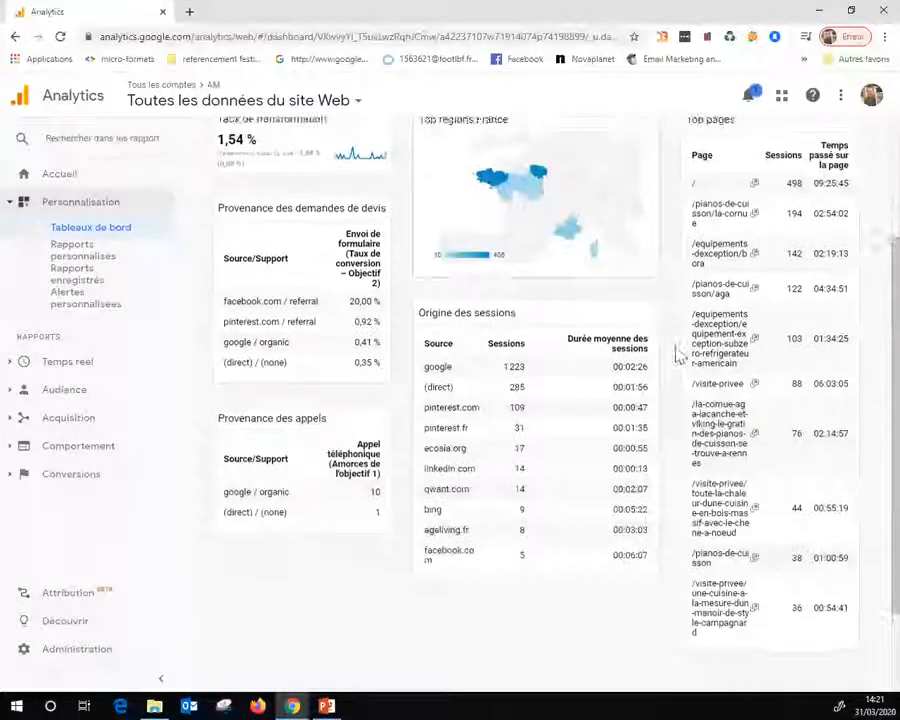
scroll(677, 355, up, 4)
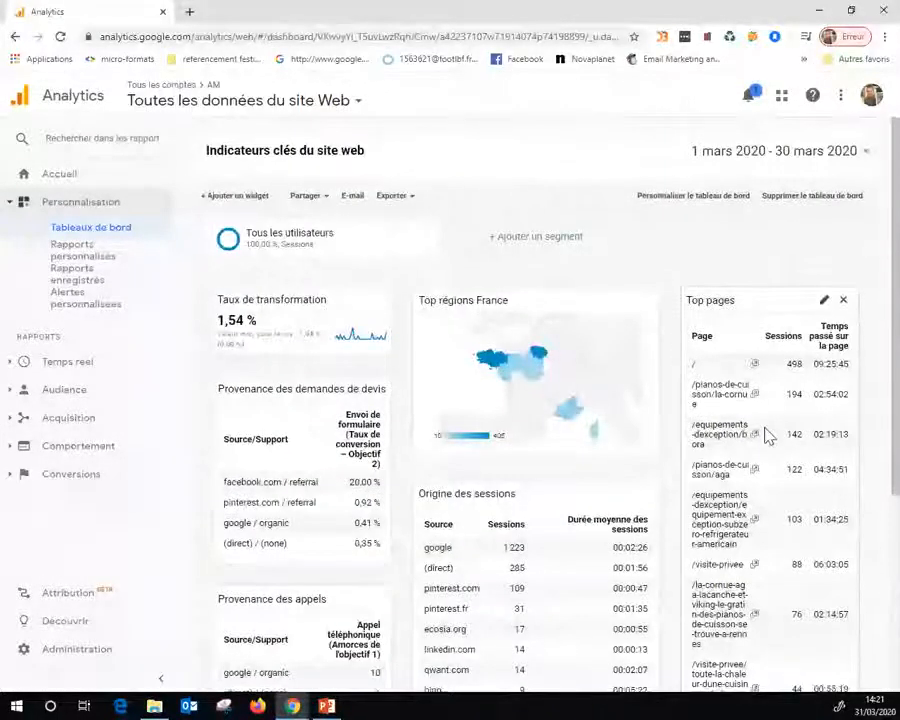
scroll(765, 432, down, 1)
drag(745, 207, 279, 657)
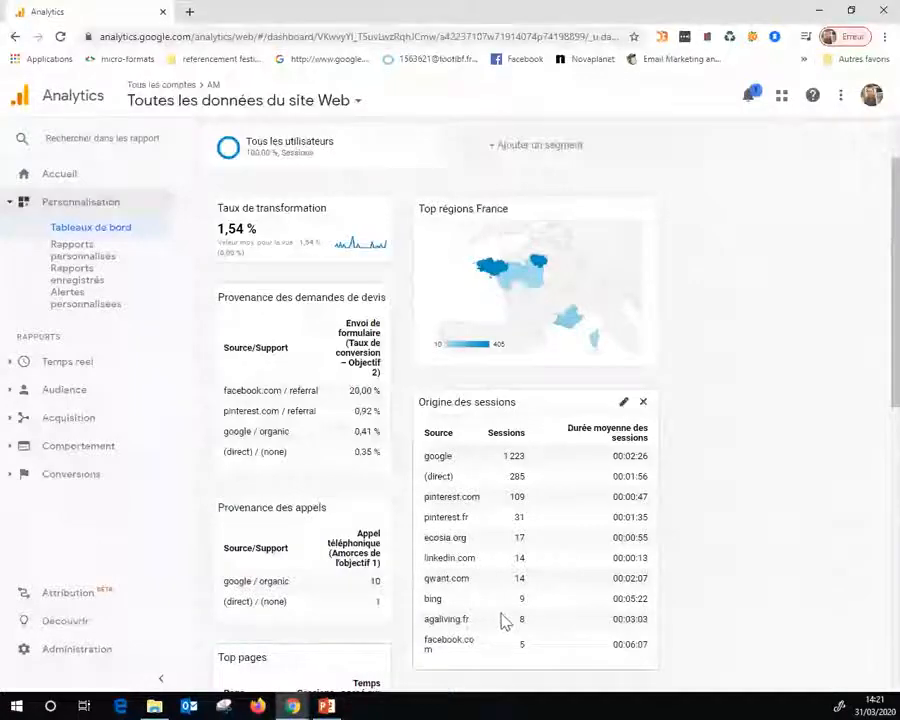
Step: Review the rearranged dashboard's conversion rate, quote-request, call, region, session source and top pages widgets
scroll(580, 524, up, 1)
scroll(581, 522, down, 1)
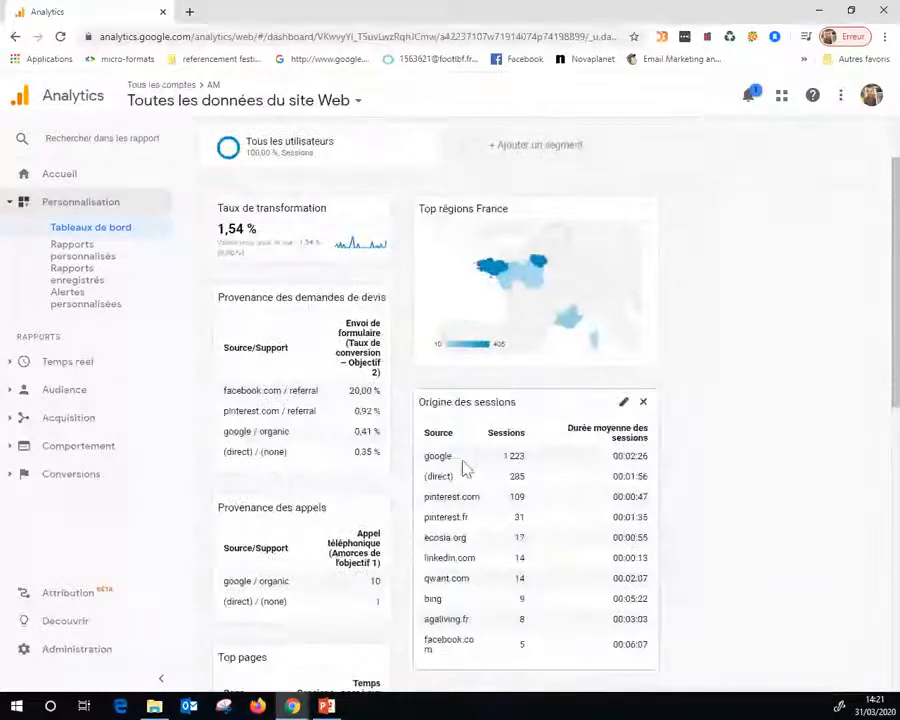
scroll(464, 466, up, 1)
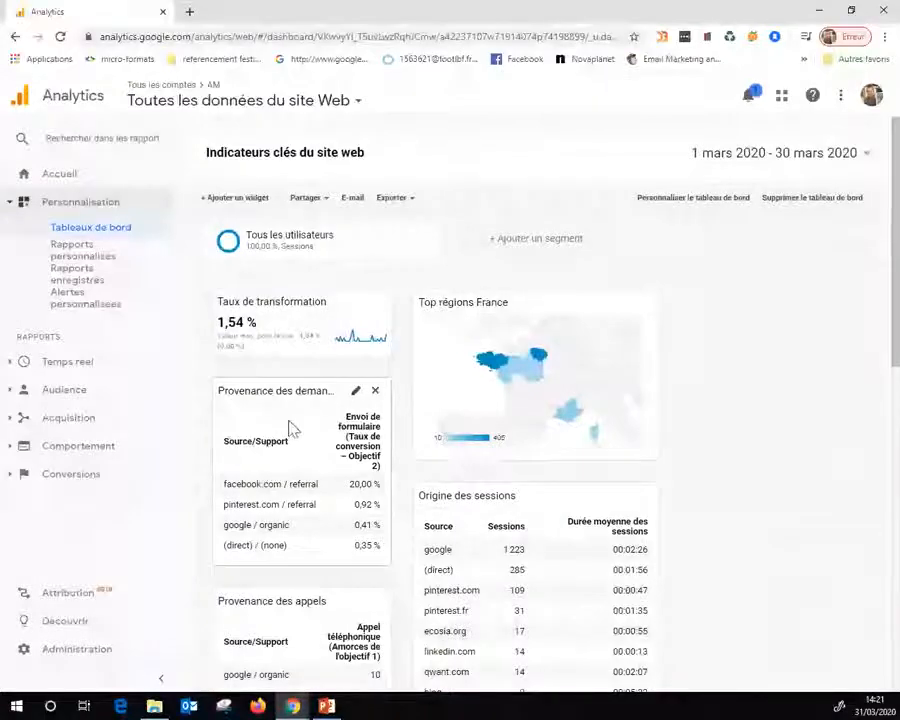
scroll(300, 497, down, 2)
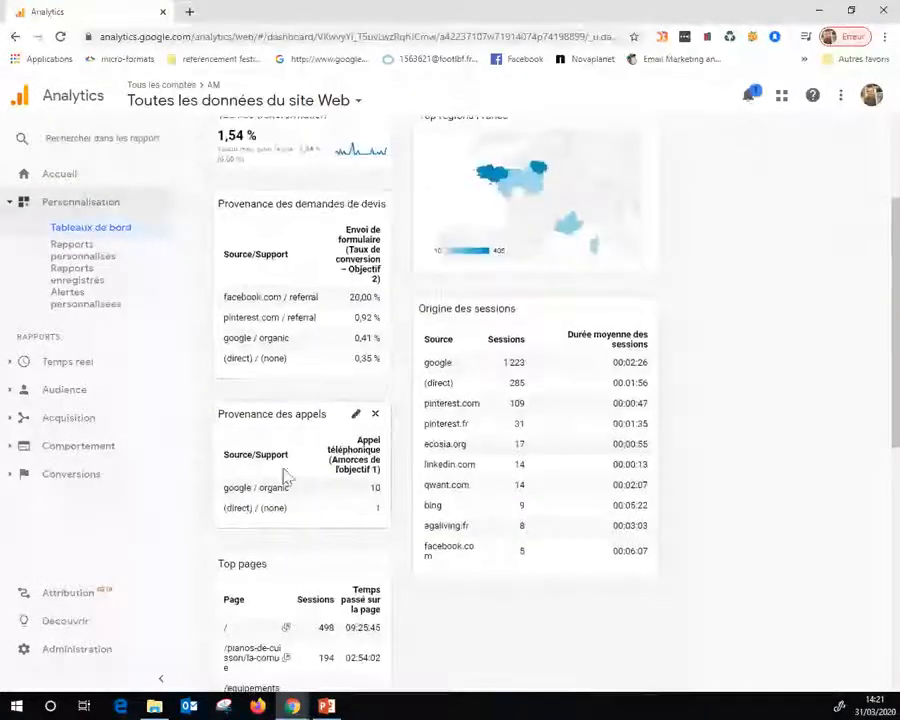
scroll(300, 453, down, 1)
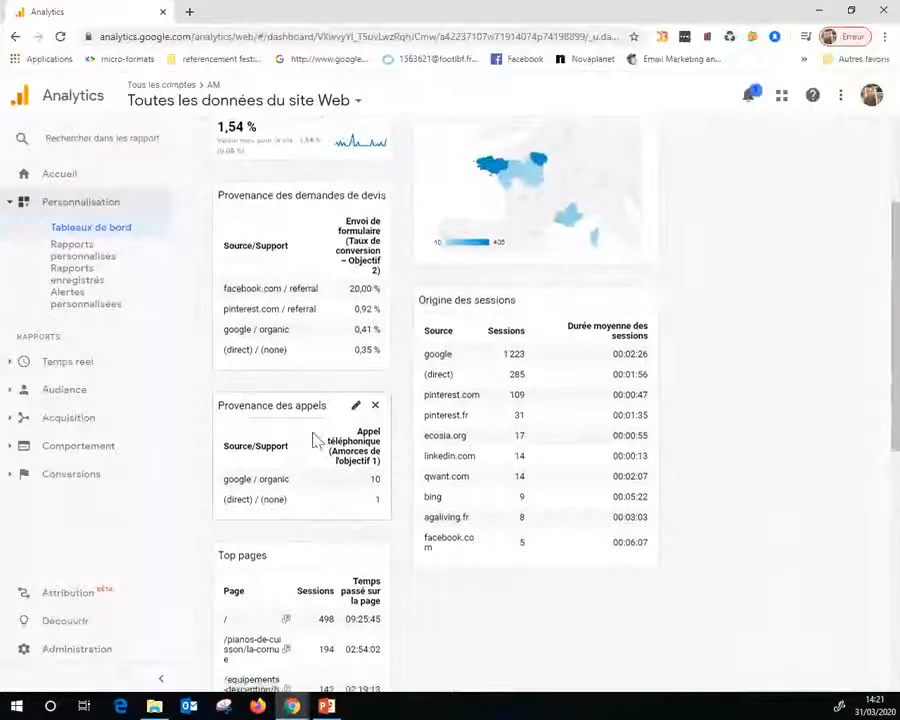
scroll(277, 593, up, 1)
scroll(300, 575, up, 1)
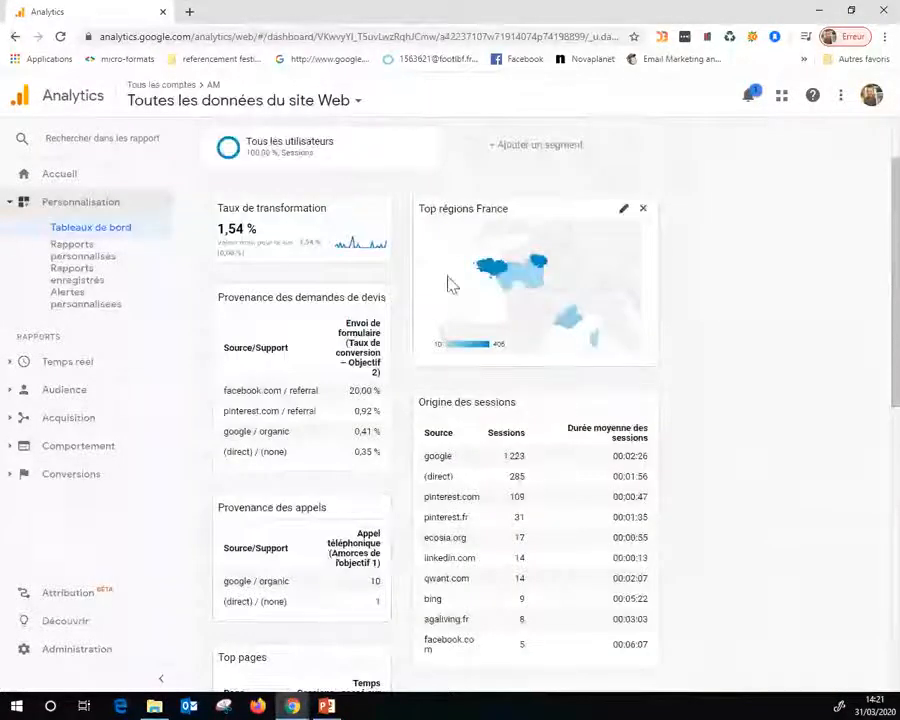
mouse_move(528, 277)
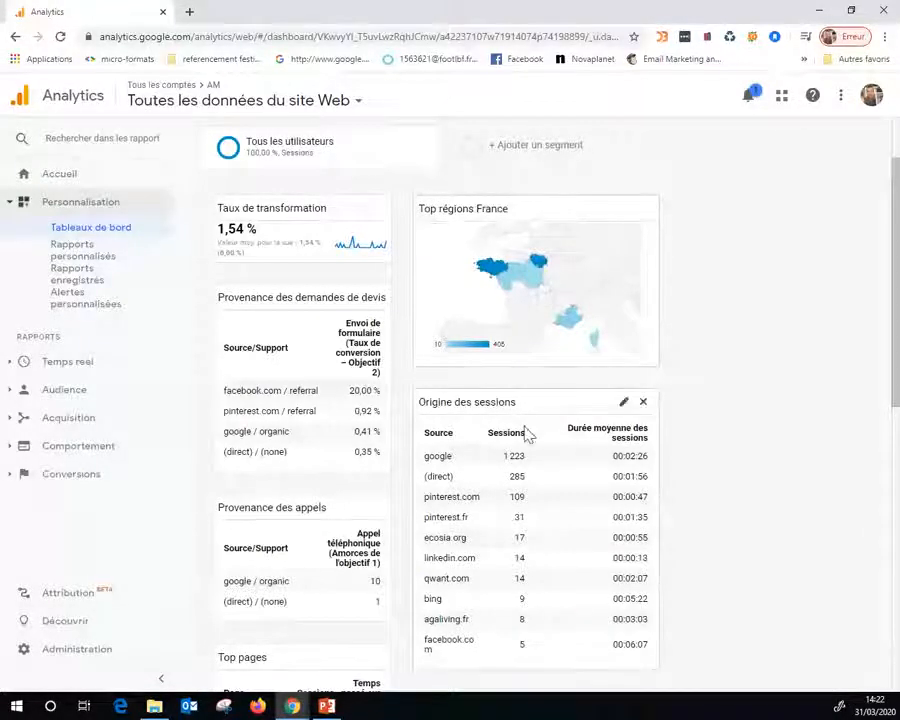
scroll(527, 433, down, 2)
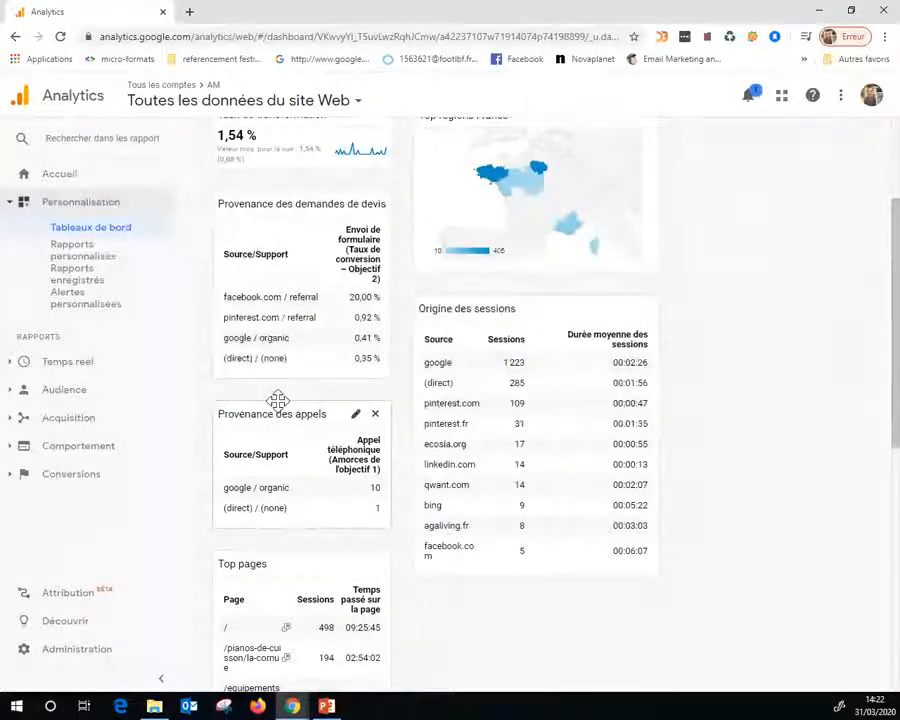
scroll(830, 466, up, 4)
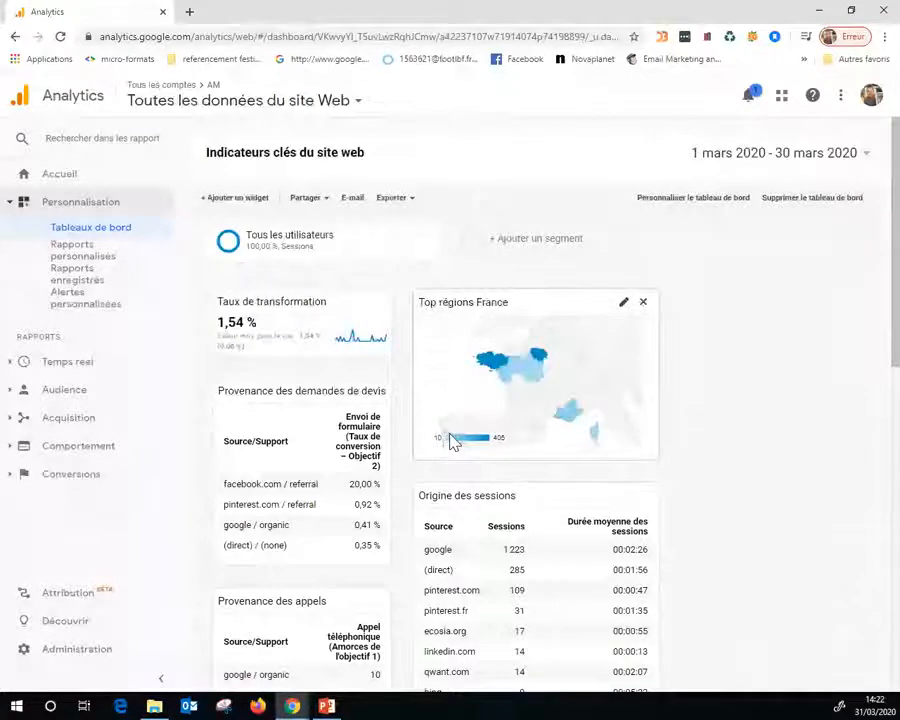
Step: Go to the Analytics home page and reopen "Indicateurs clés du site web" from the list of dashboards
click(60, 176)
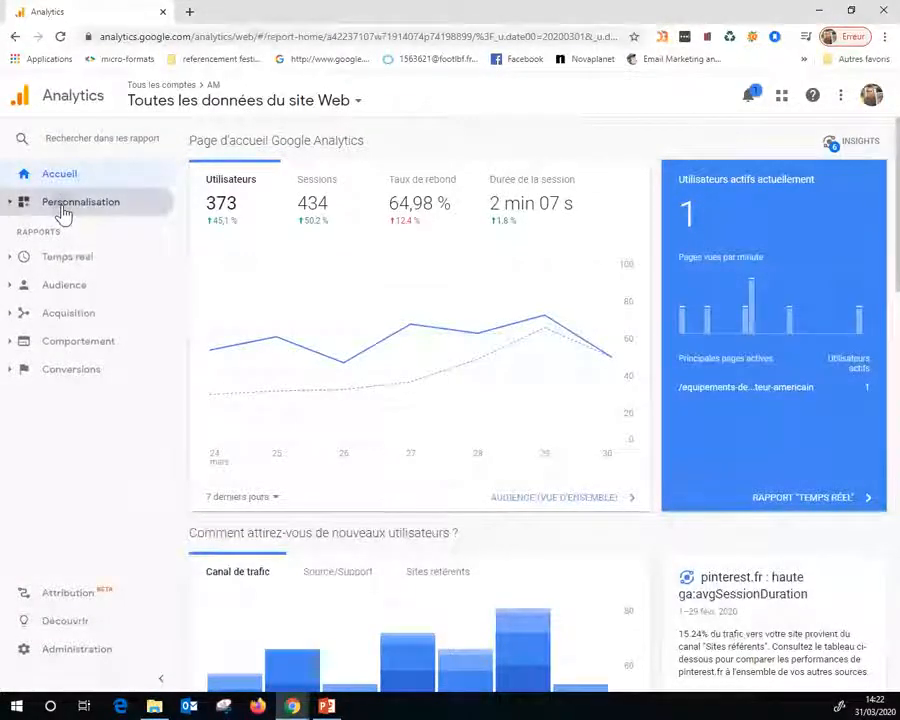
click(64, 210)
click(112, 232)
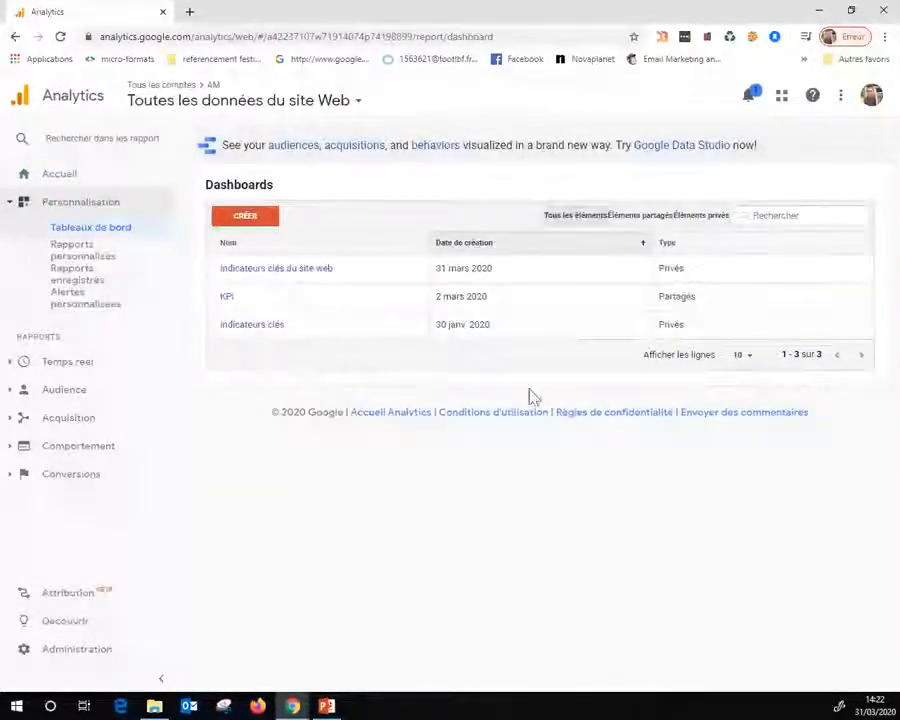
click(280, 269)
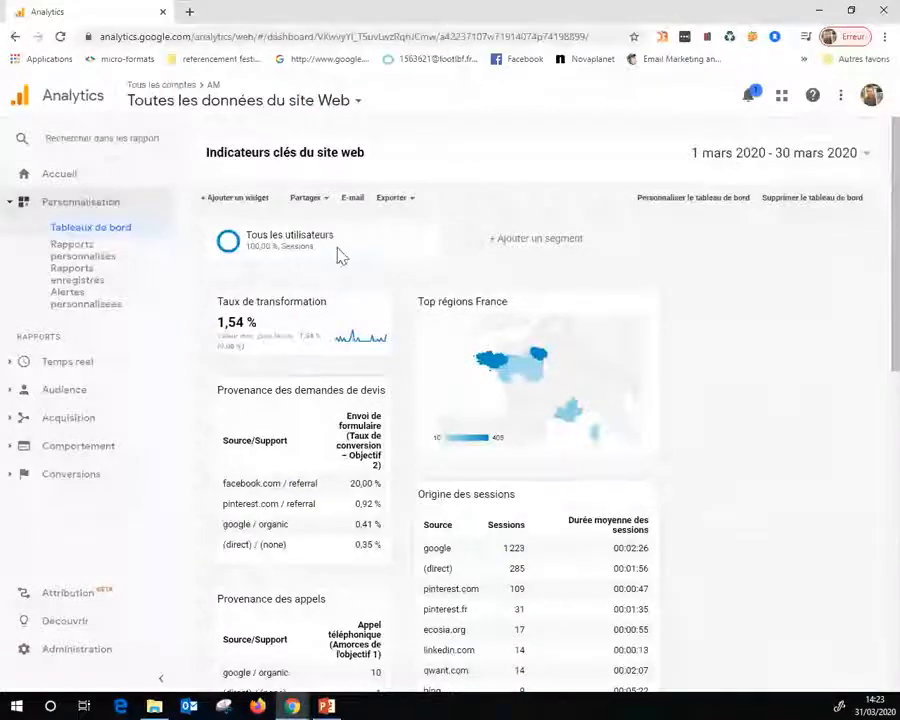
Step: Set up an e-mail delivery of the dashboard, fill in the recipient's e-mail address and set the frequency to "Tous les mois"
click(355, 200)
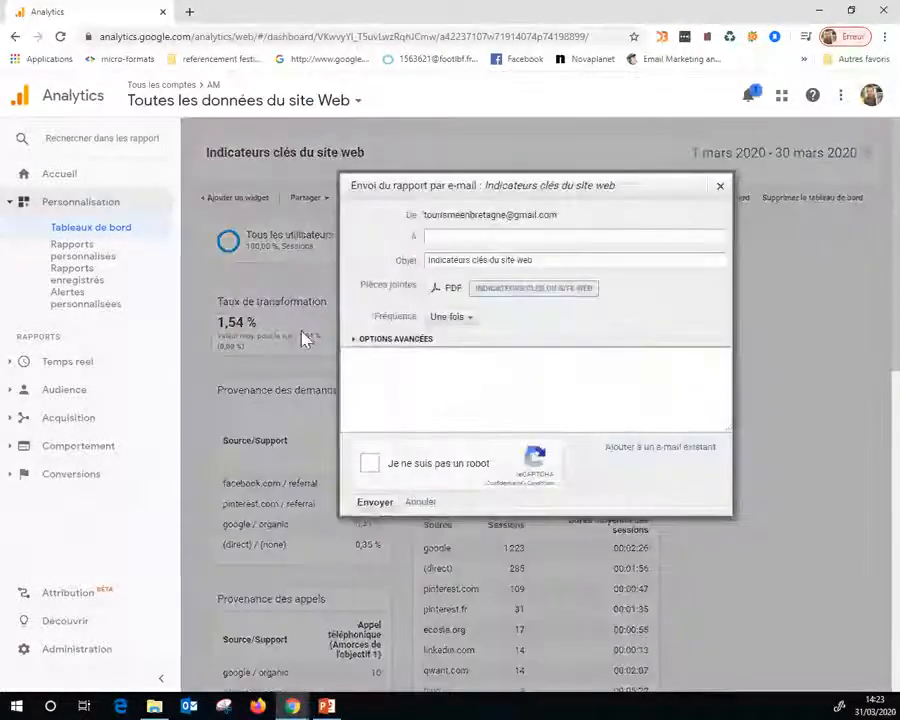
click(478, 237)
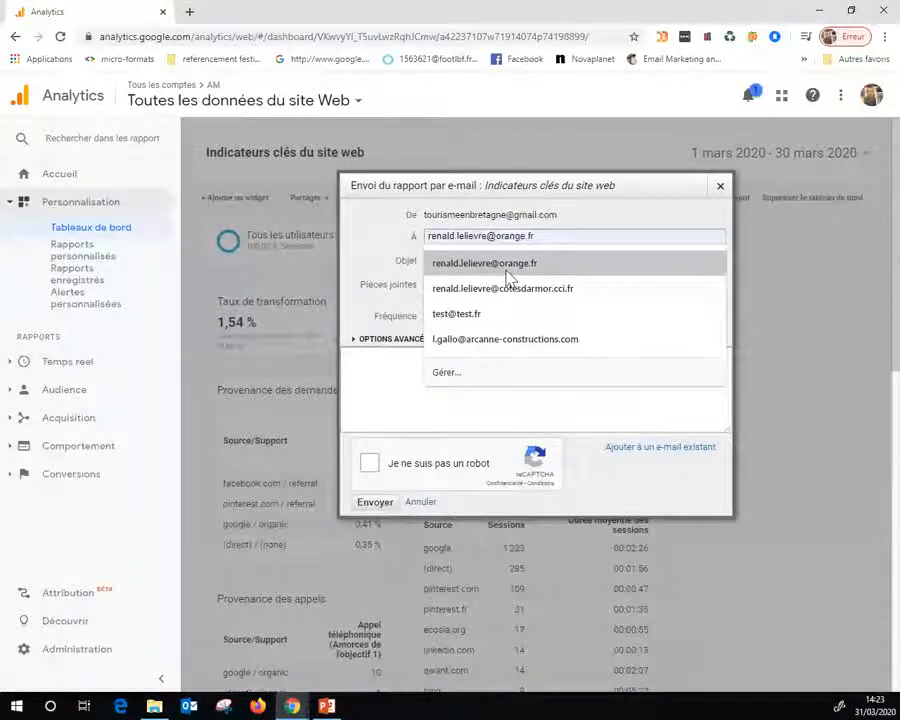
click(508, 263)
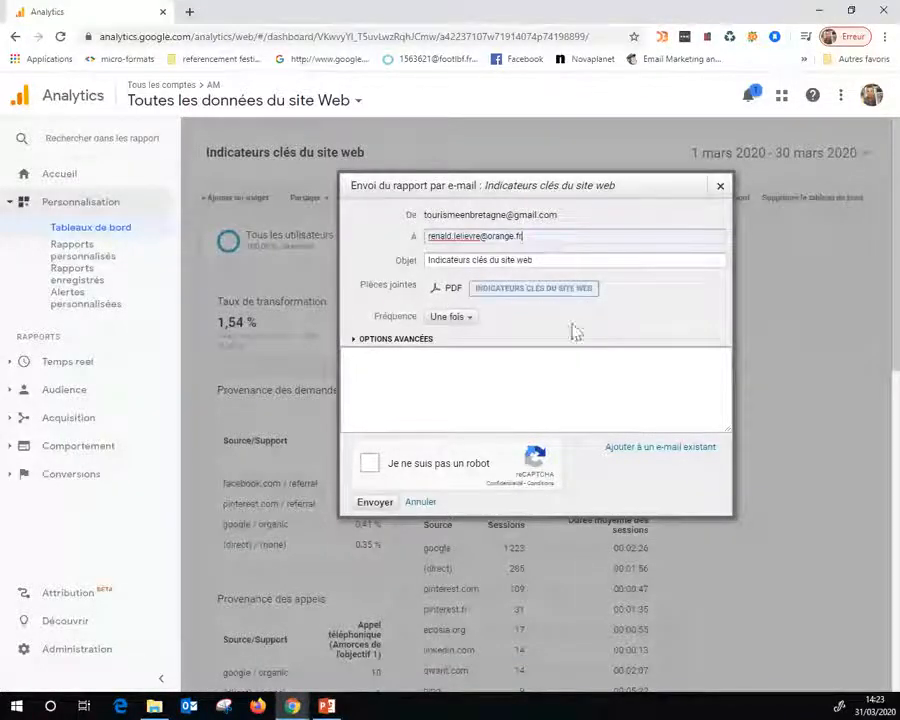
click(467, 322)
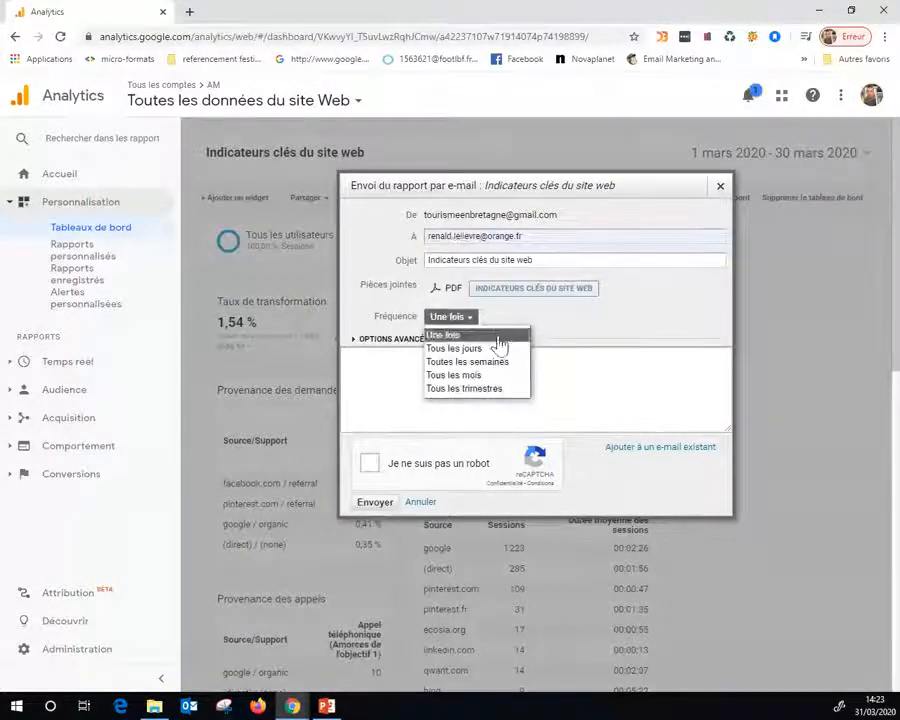
click(474, 374)
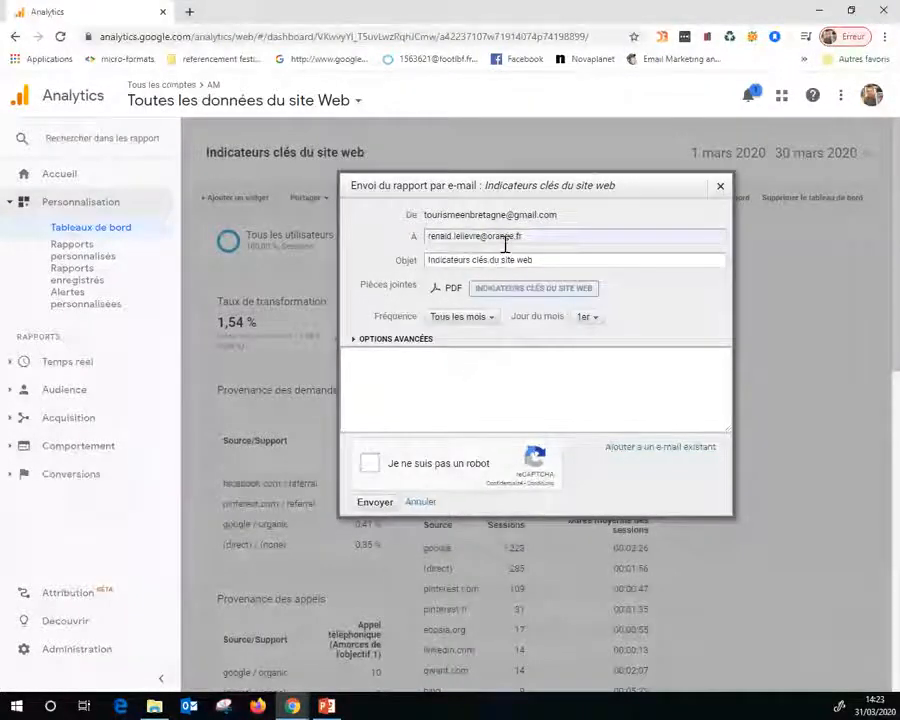
Step: Complete the robot check and set the scheduled e-mail's validity period to "12 mois" in the advanced options
click(371, 465)
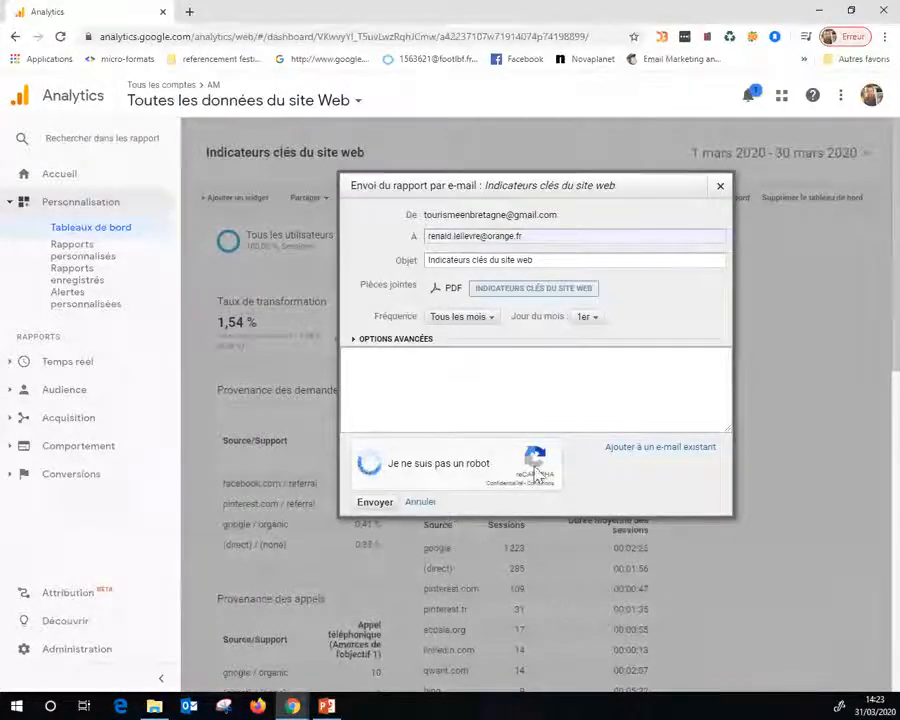
click(402, 342)
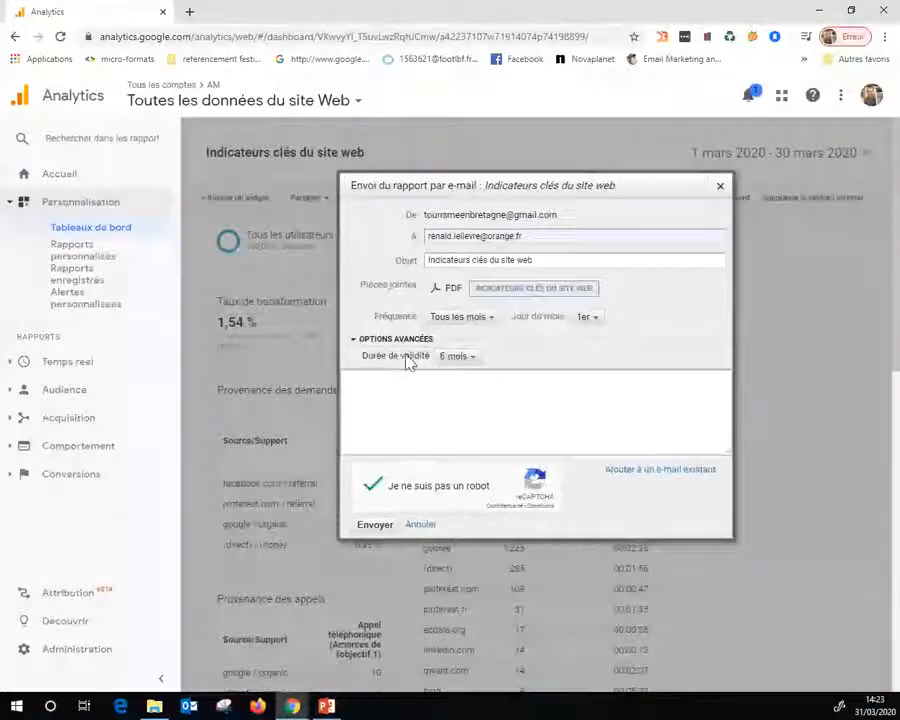
click(452, 358)
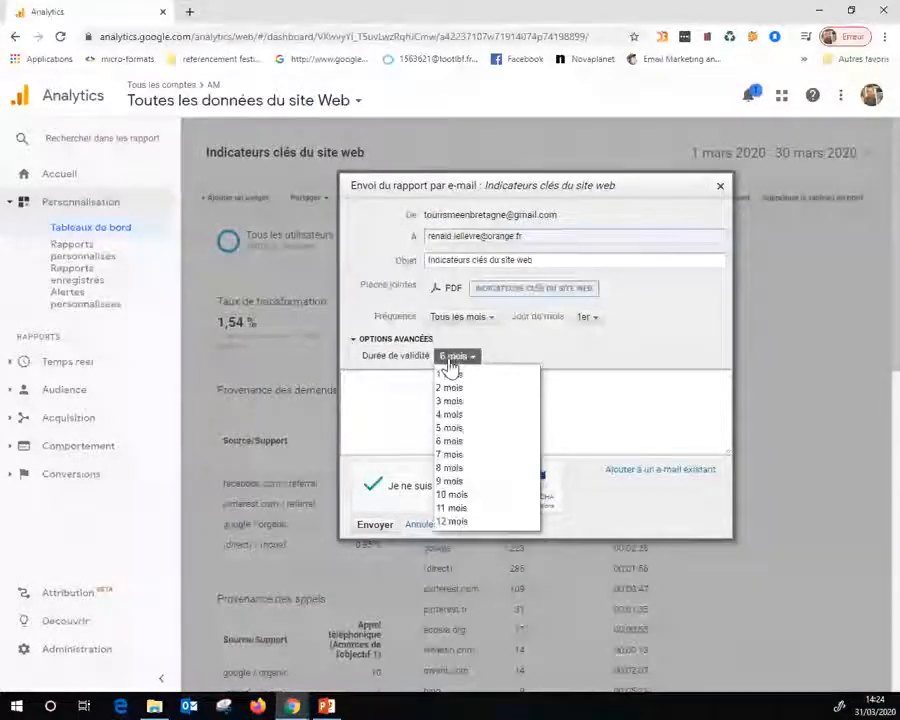
click(465, 522)
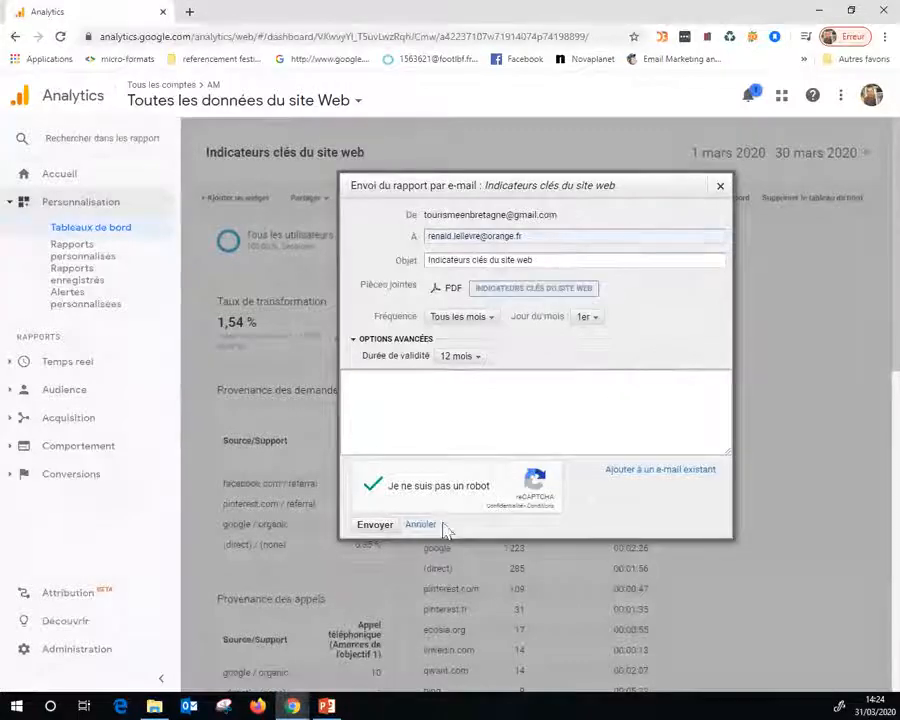
Step: Add the message "Indicateurs clés du Café du Web" to the dashboard e-mail and send it
click(378, 530)
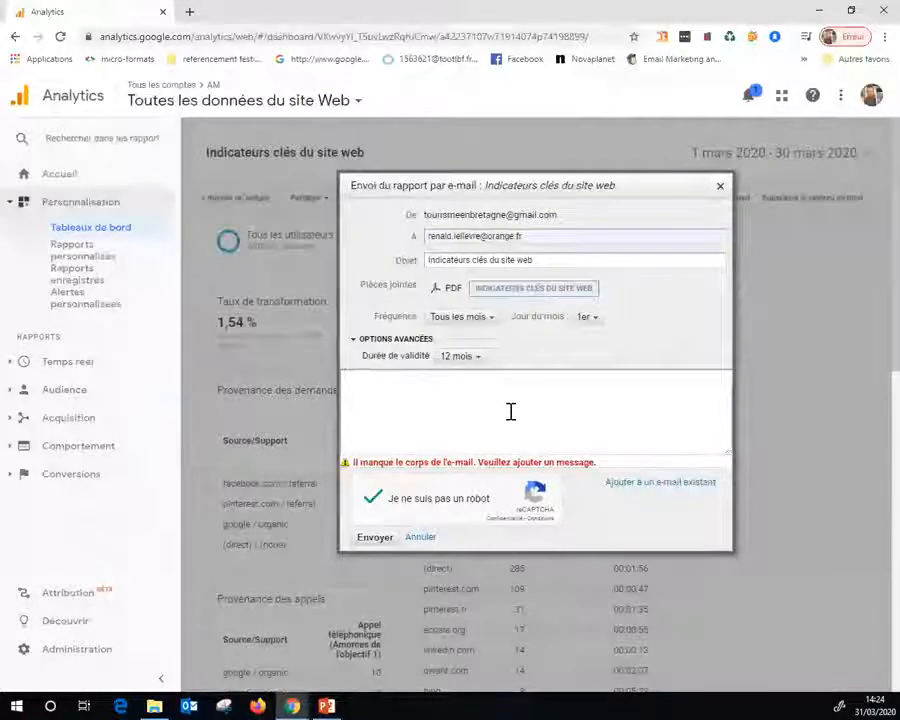
text(Indicate)
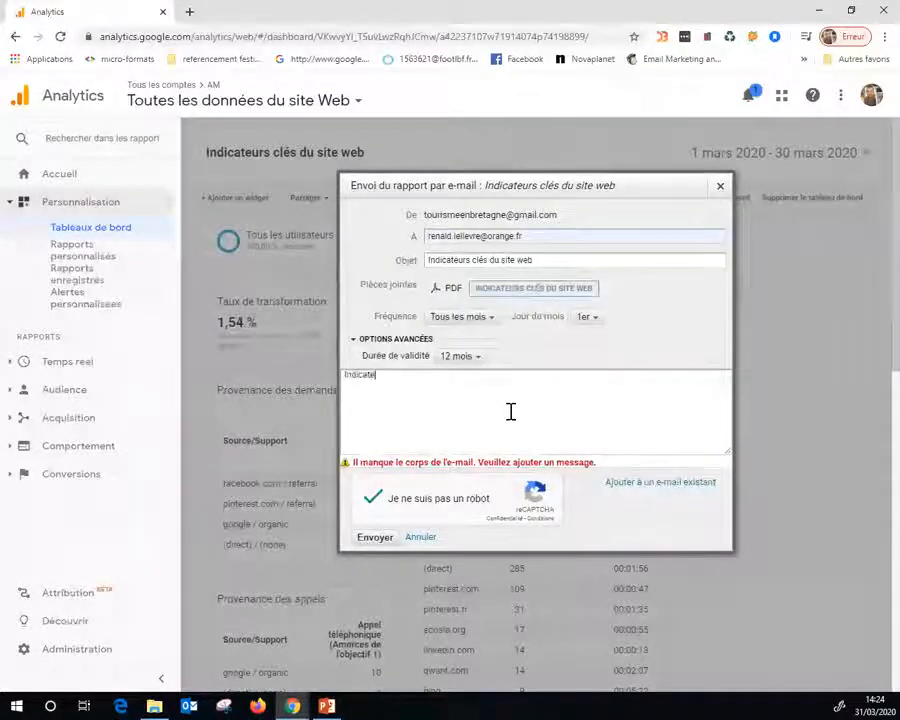
text(urs clés du Café du Web)
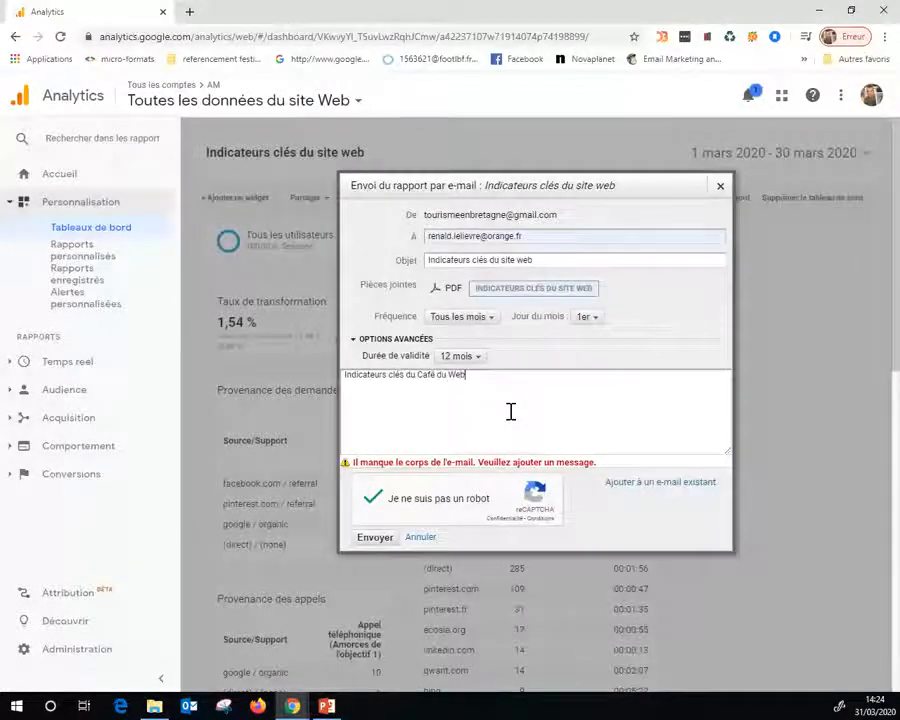
click(386, 540)
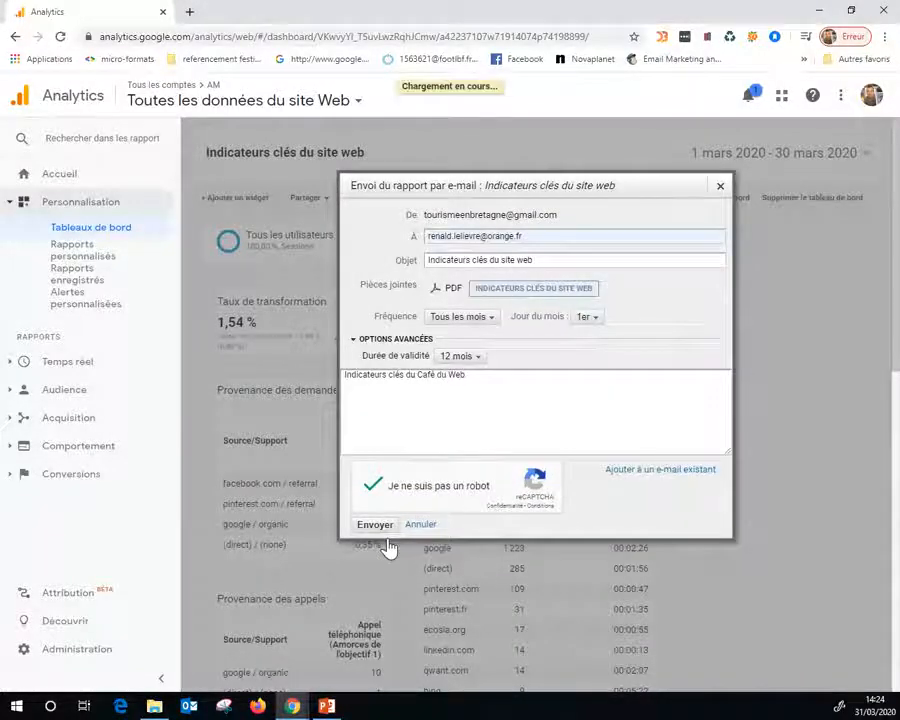
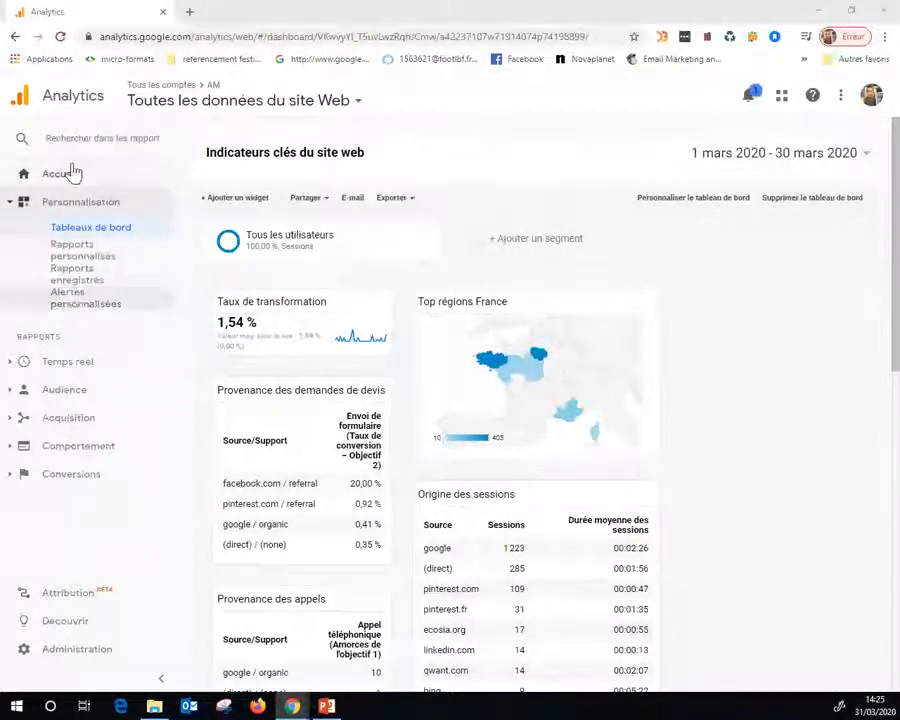
Step: Open the management page for custom alerts and create a new alert
click(68, 307)
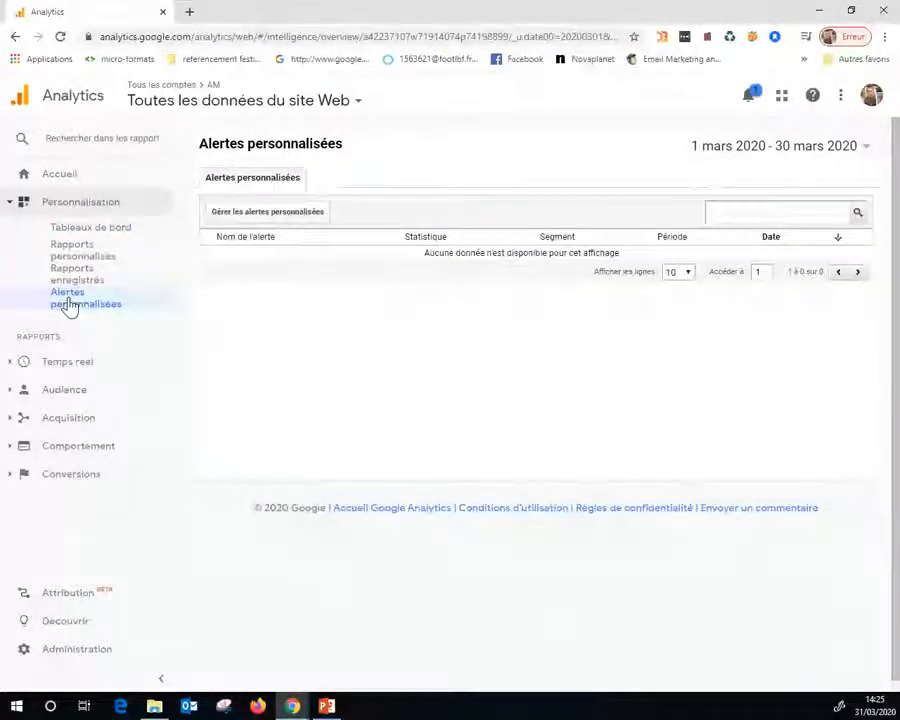
click(245, 215)
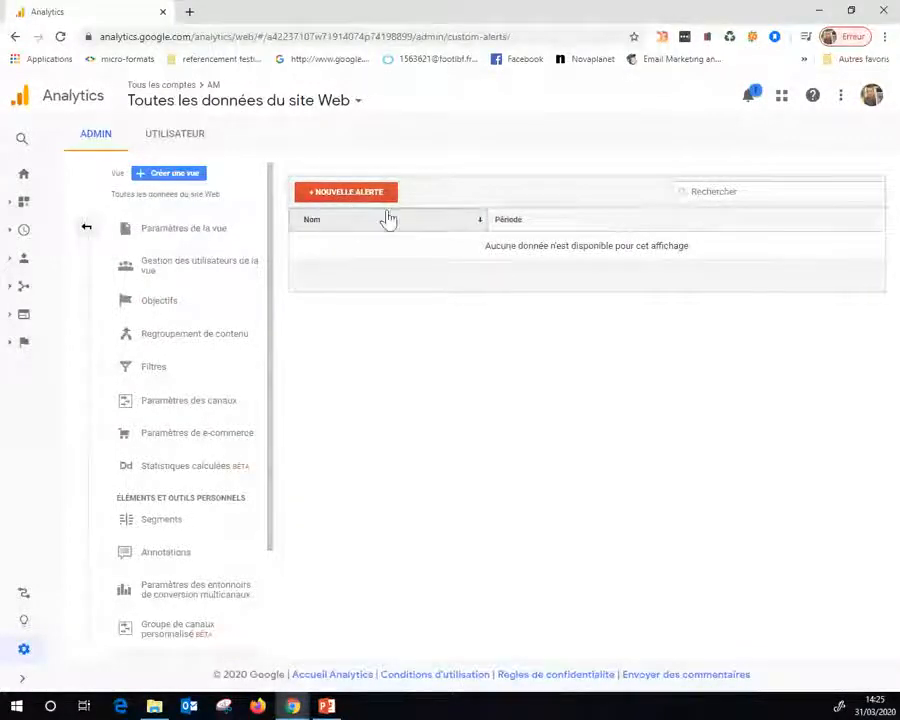
click(364, 197)
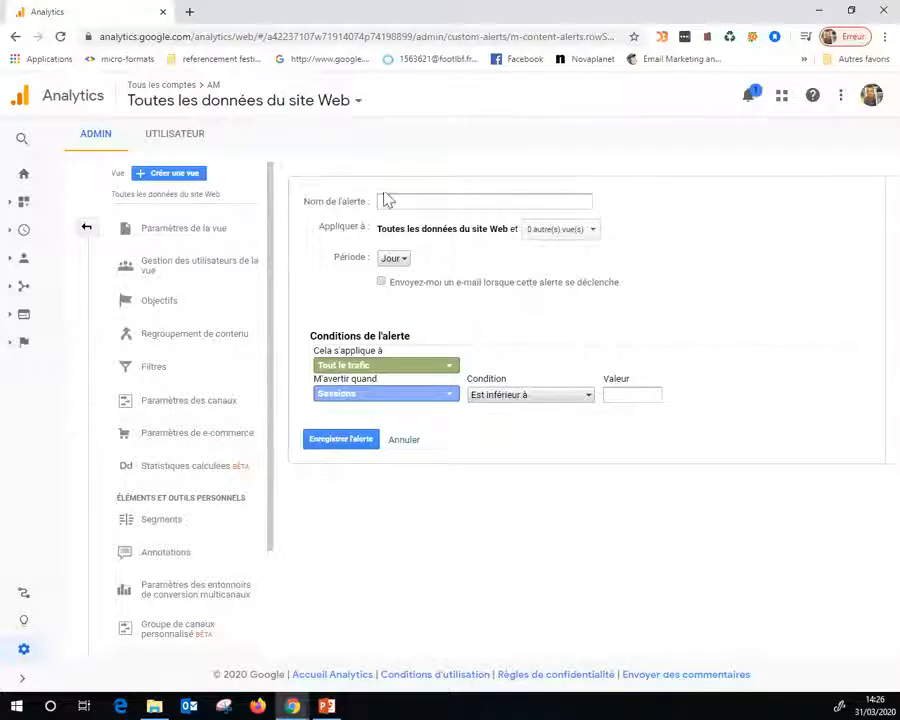
Step: Name the new custom alert "Baisse de trafic"
click(438, 205)
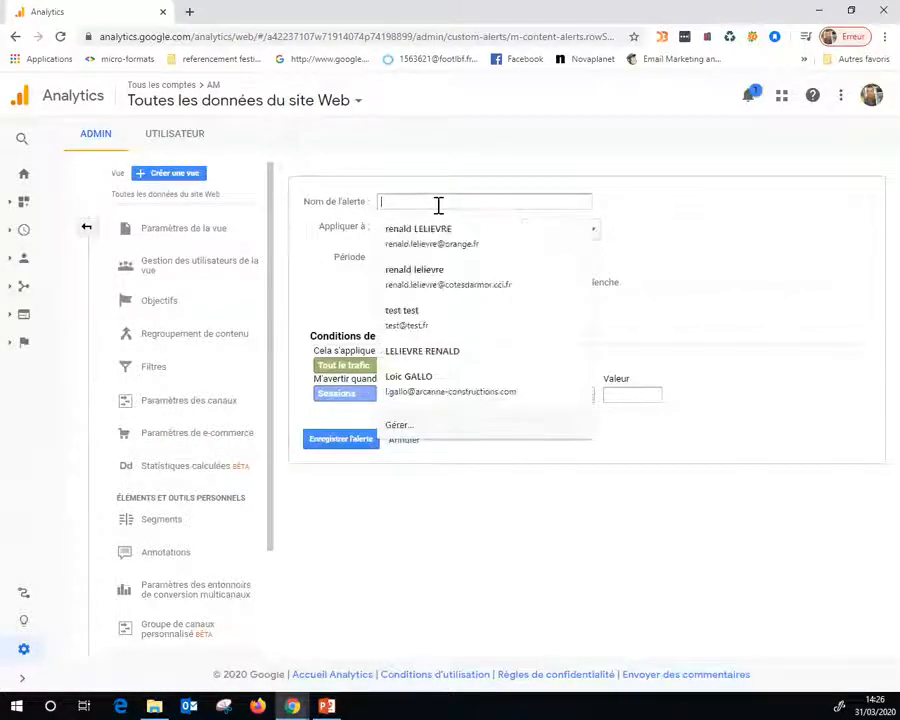
text(Aug)
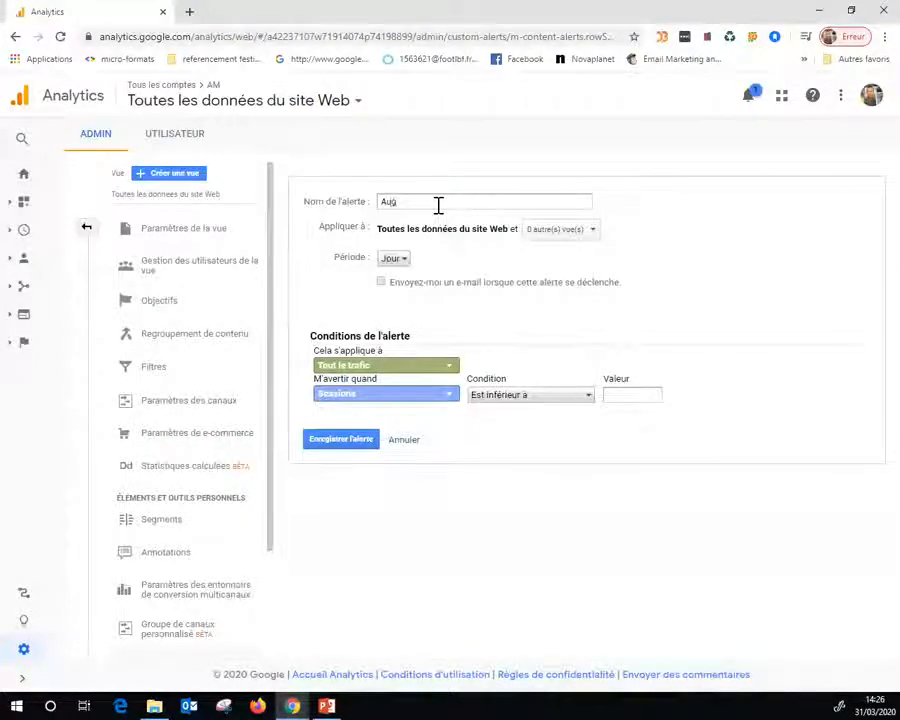
key(BackSpace)
key(BackSpace)
key(BackSpace)
text(Bai)
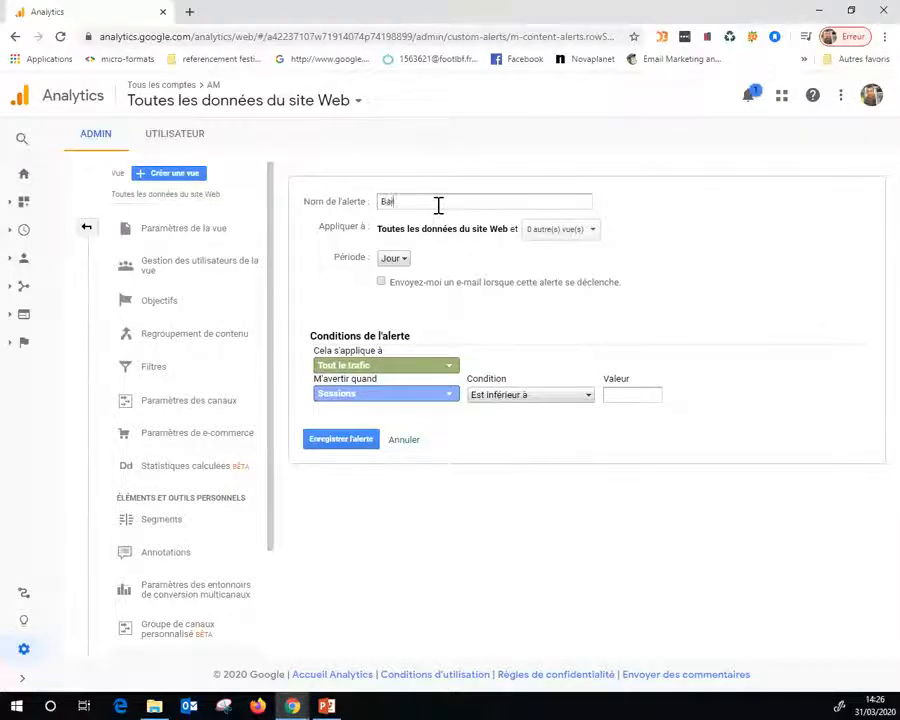
text(sse de )
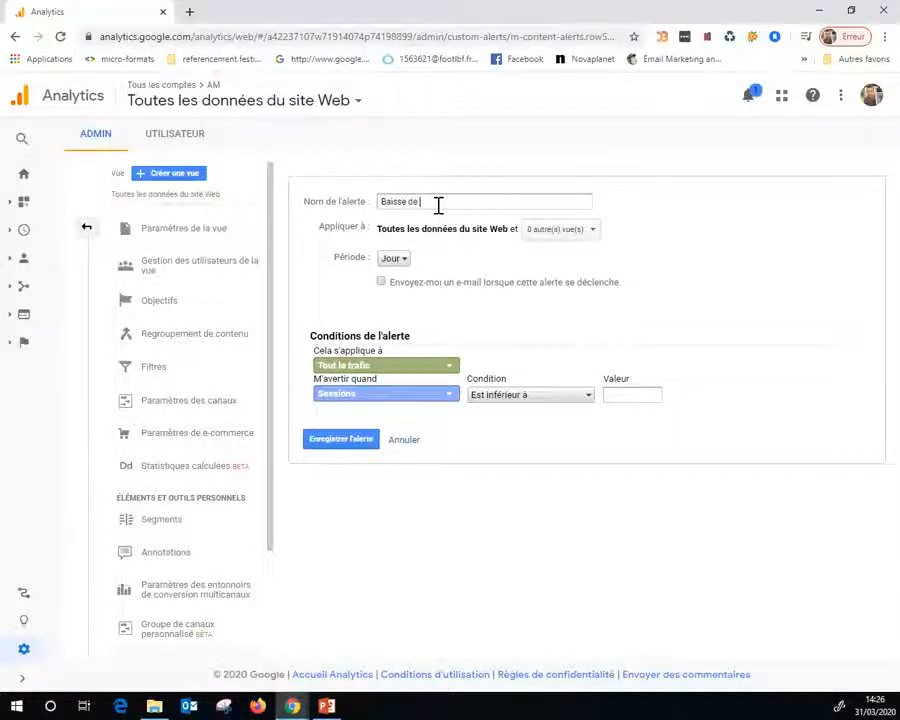
text(trafic)
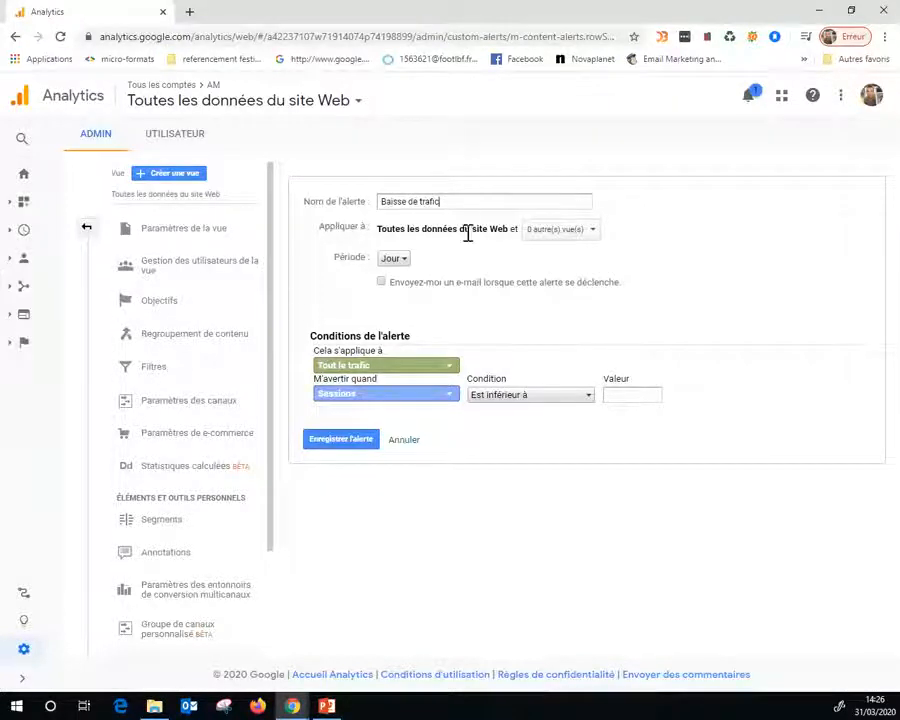
Step: Set the alert's period to "Semaine" and enable sending an e-mail when the alert is triggered
click(400, 262)
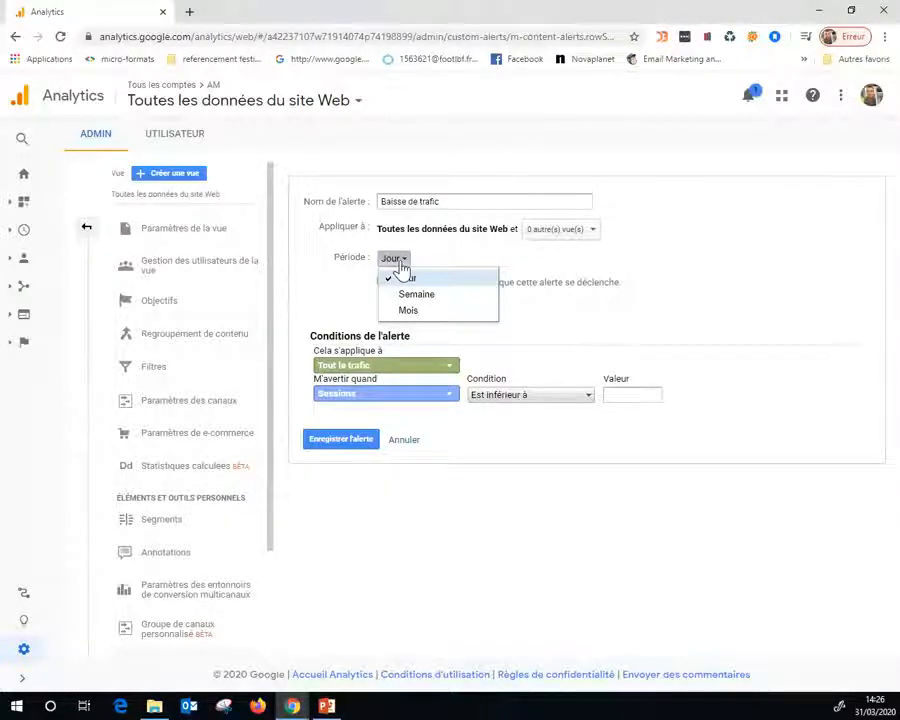
click(413, 295)
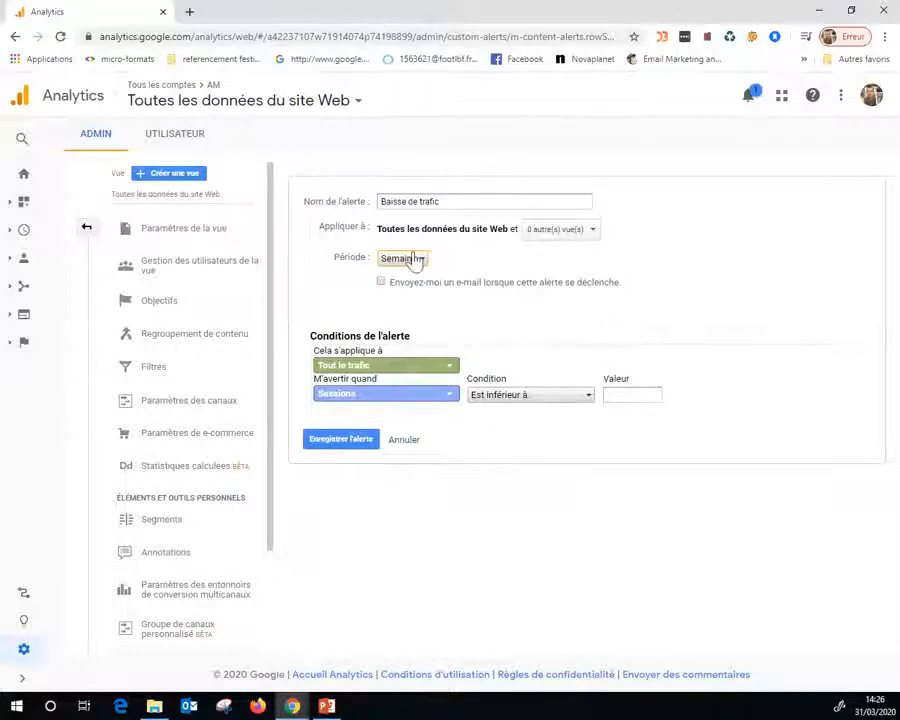
click(381, 283)
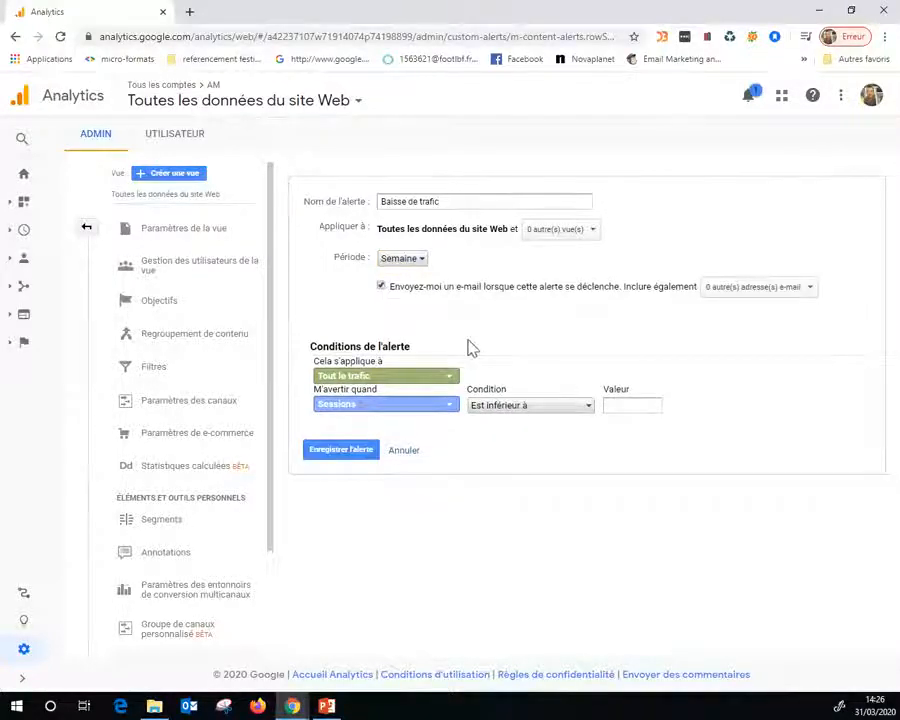
click(787, 290)
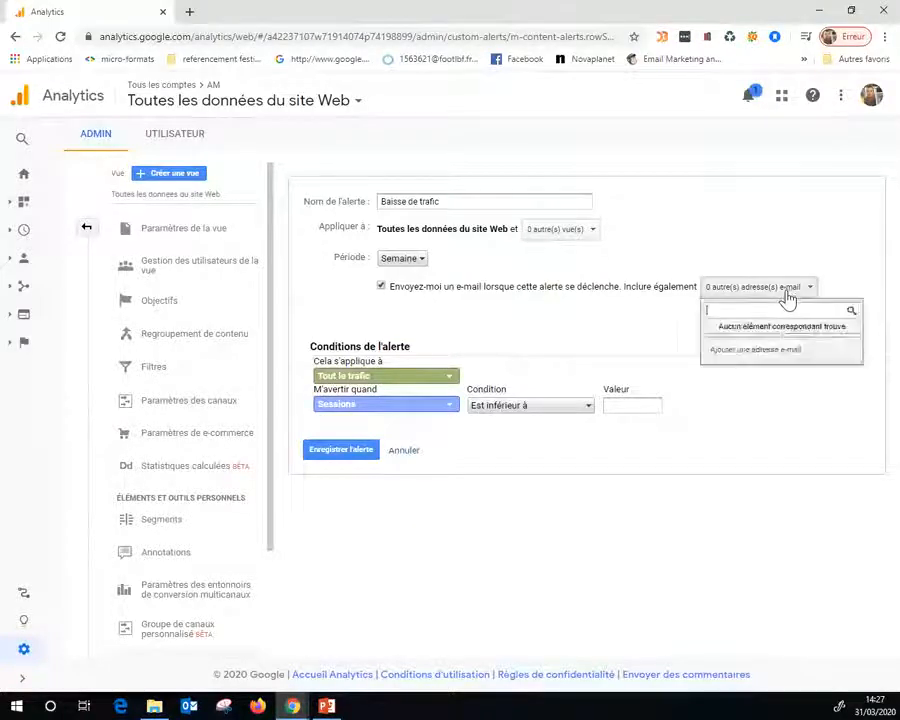
text(rena)
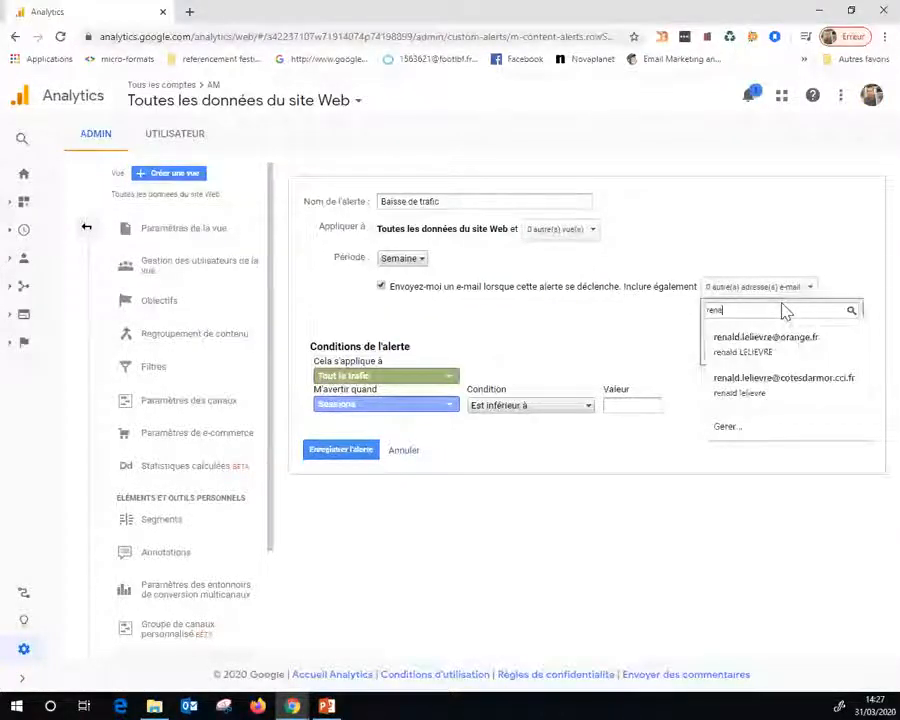
click(788, 345)
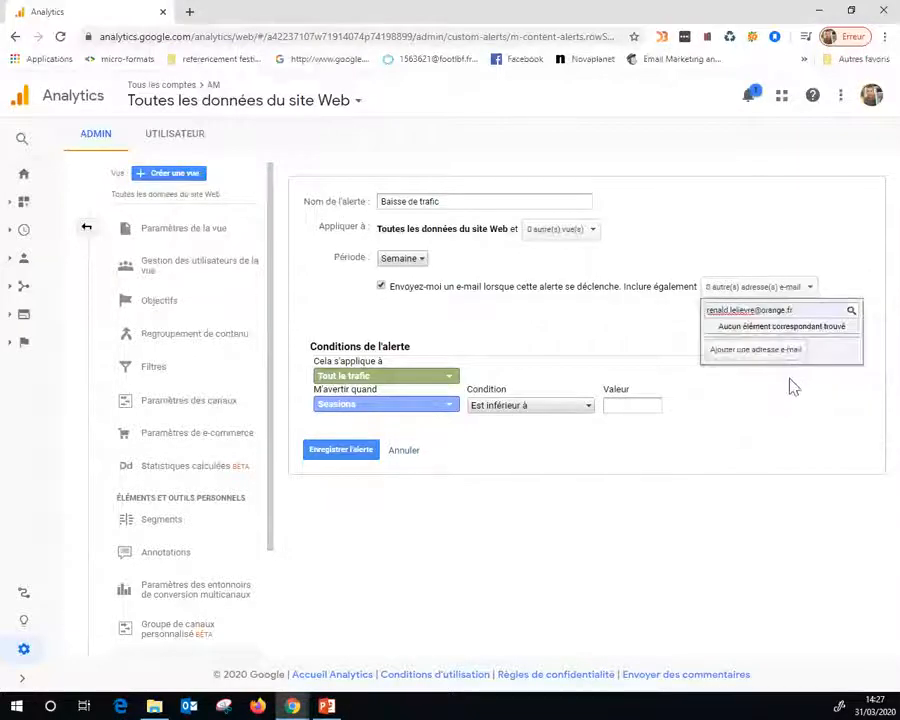
click(776, 356)
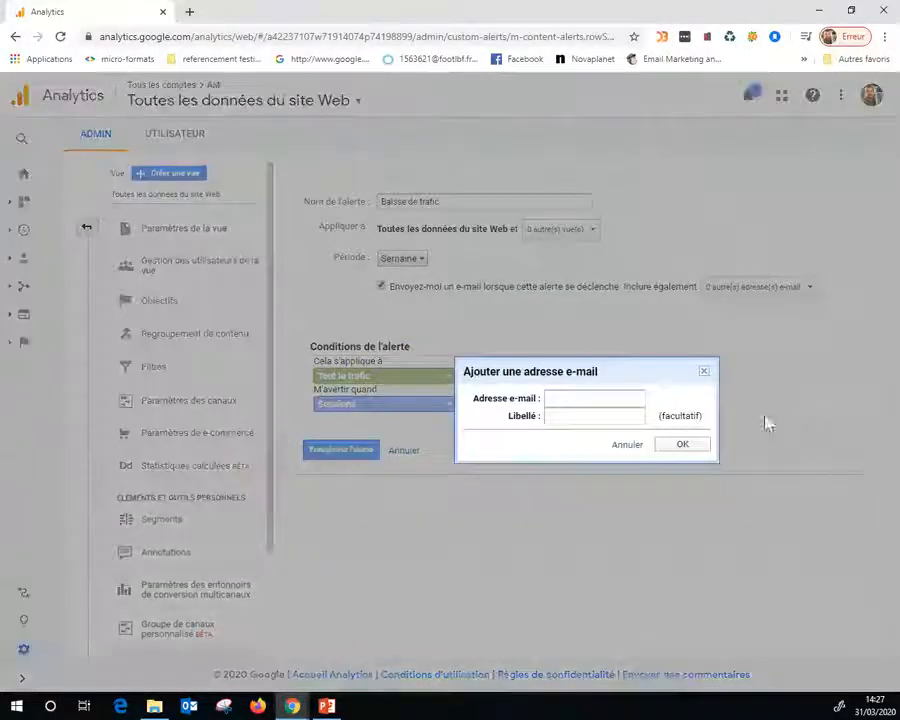
click(704, 371)
Step: Add the additional recipient's e-mail address to the alert notification
click(760, 287)
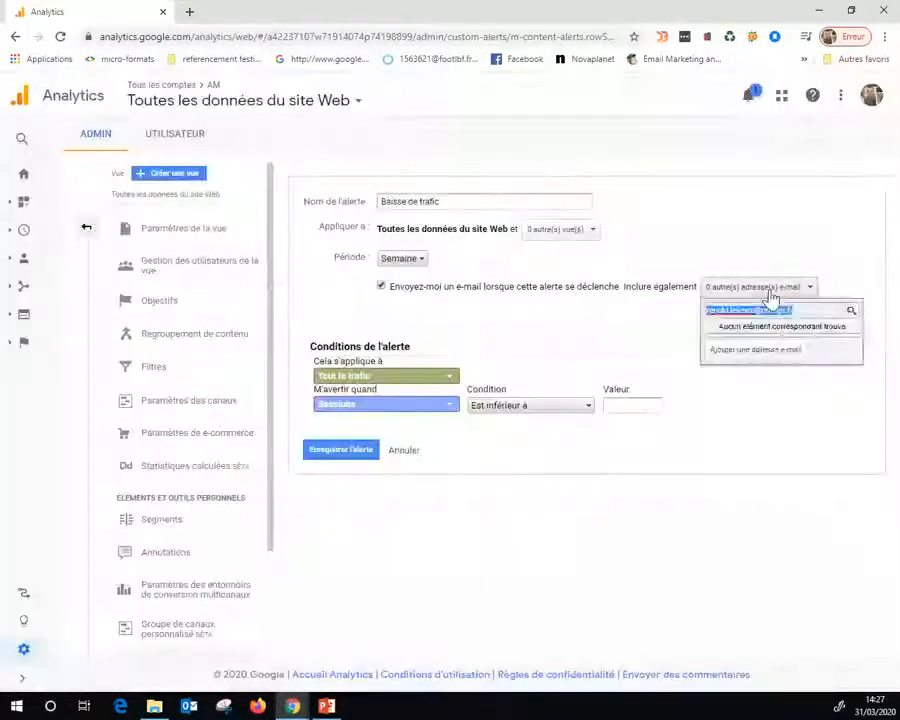
click(780, 364)
click(597, 404)
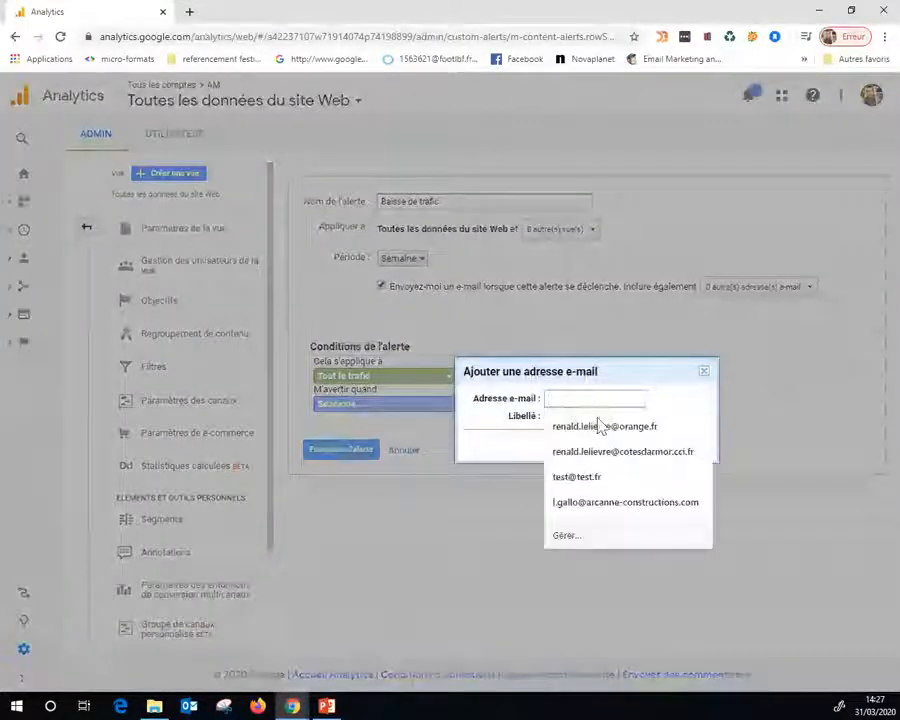
click(600, 426)
click(681, 446)
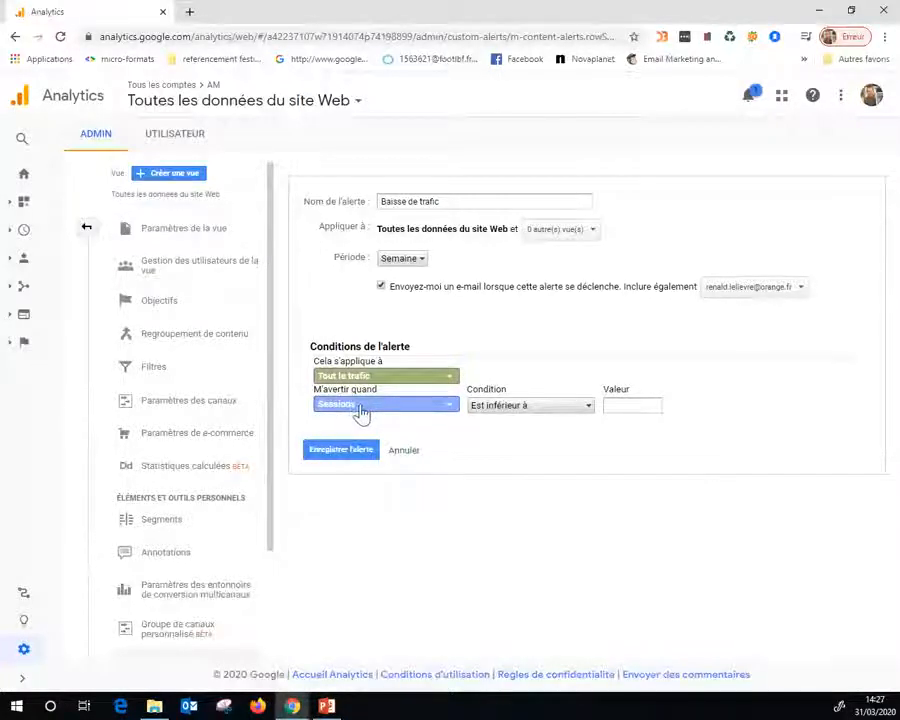
Step: Set the Sessions condition to "Diminue de plus de (%)" with a value of 20 and save the alert
click(503, 406)
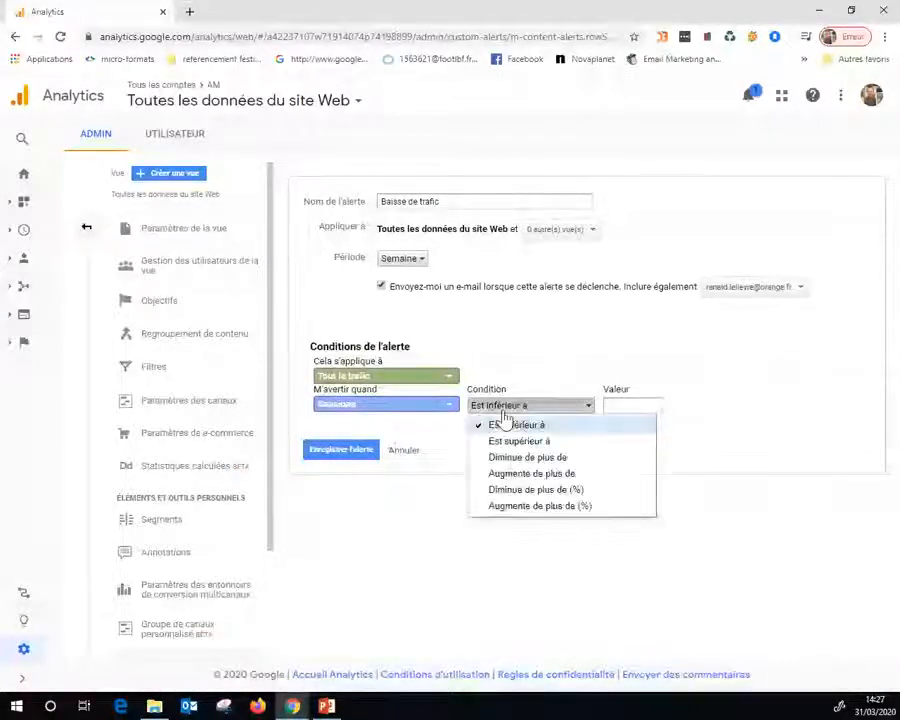
click(572, 490)
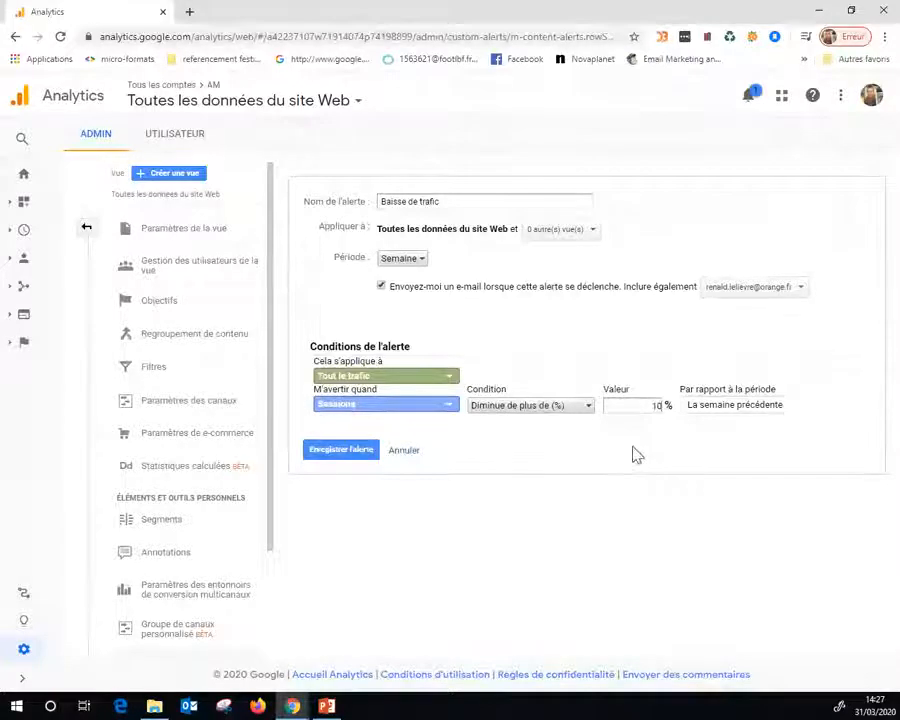
key(BackSpace)
key(BackSpace)
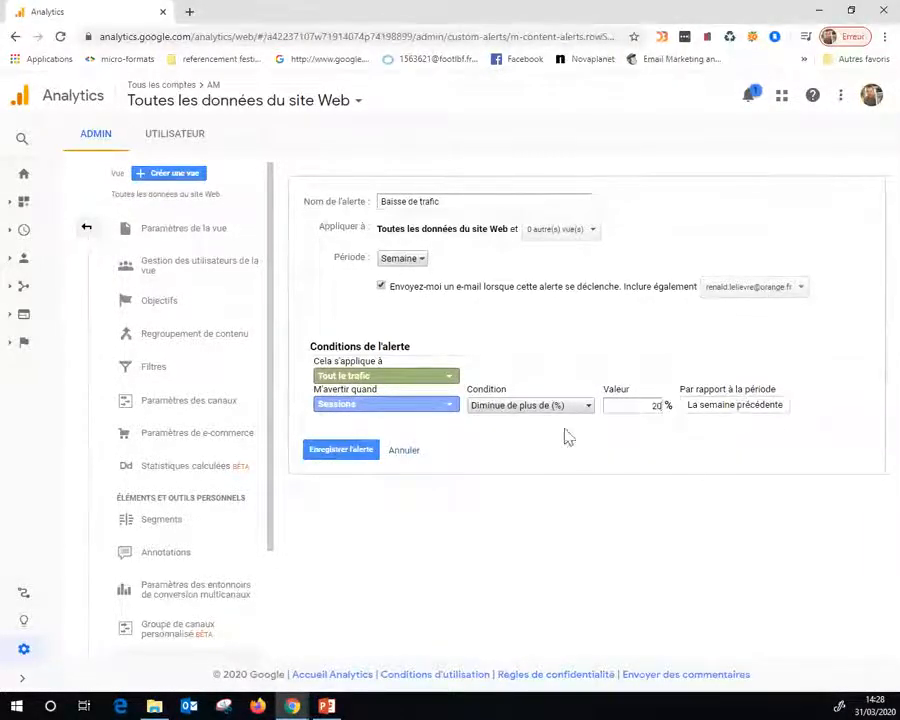
click(345, 452)
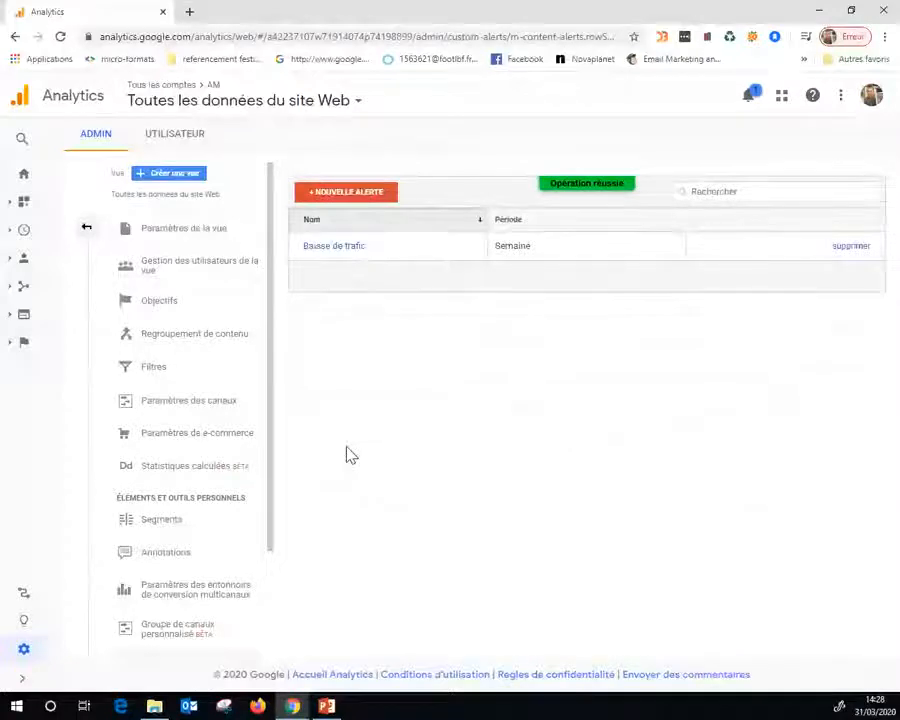
Step: Create another alert named "Temps chargement de page" with the period "Semaine"
click(346, 194)
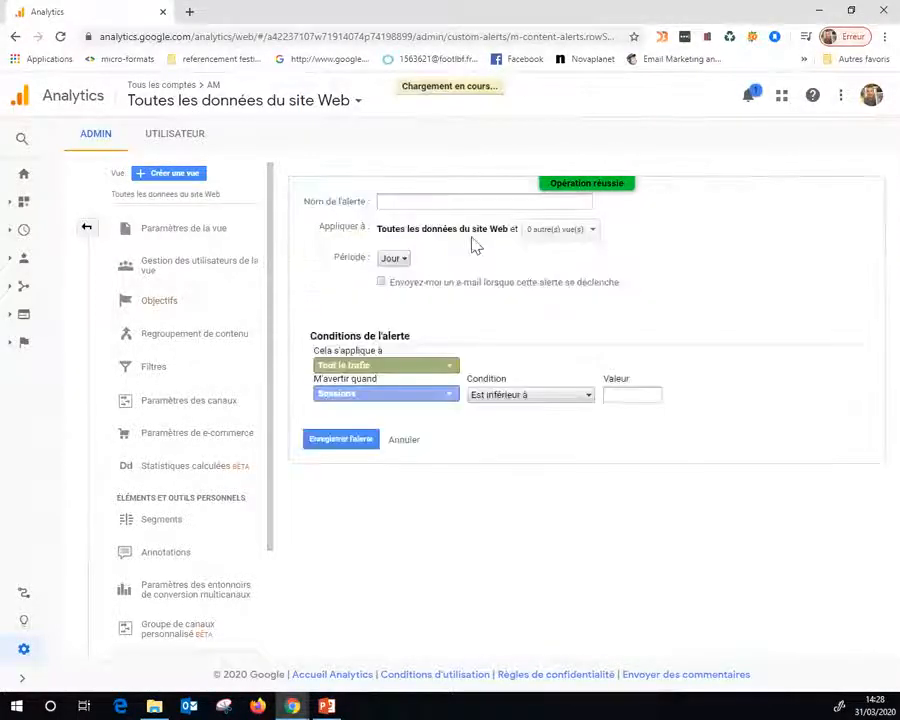
click(446, 199)
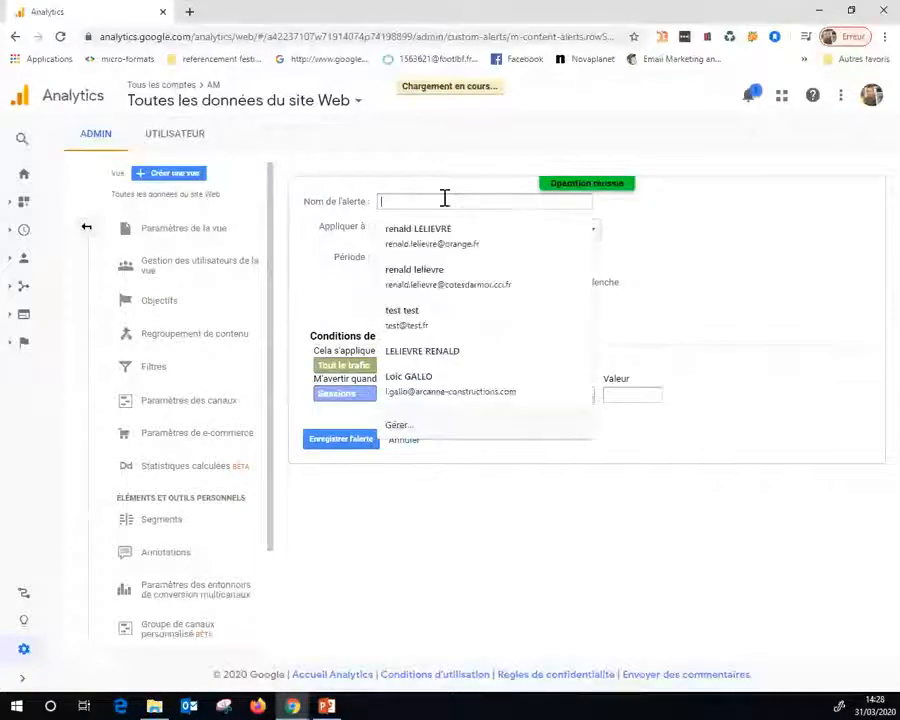
text(Tem)
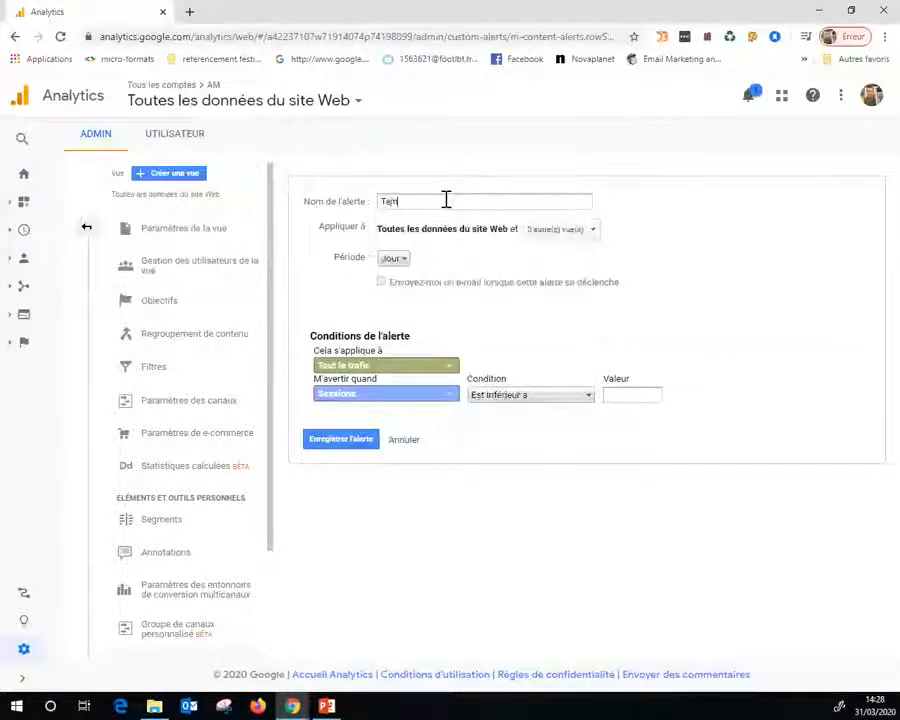
text(ps ch)
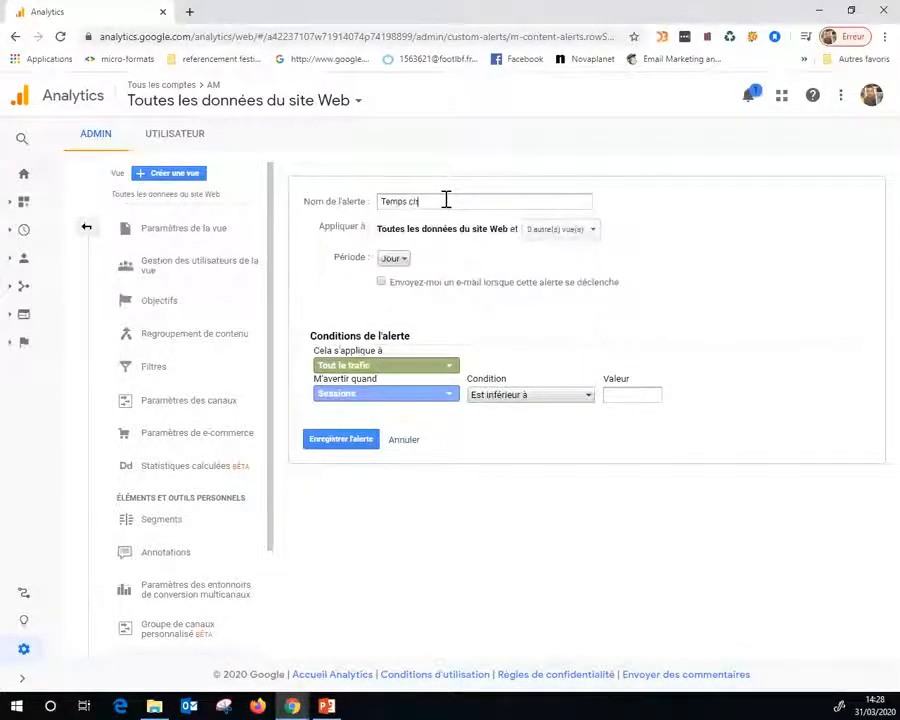
text(argement de page)
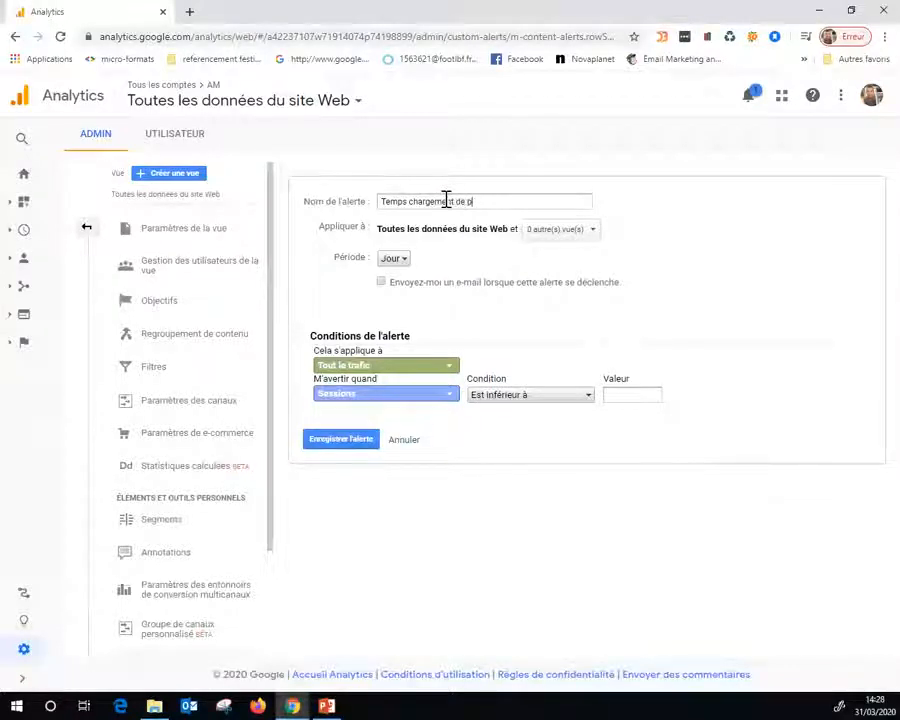
click(393, 259)
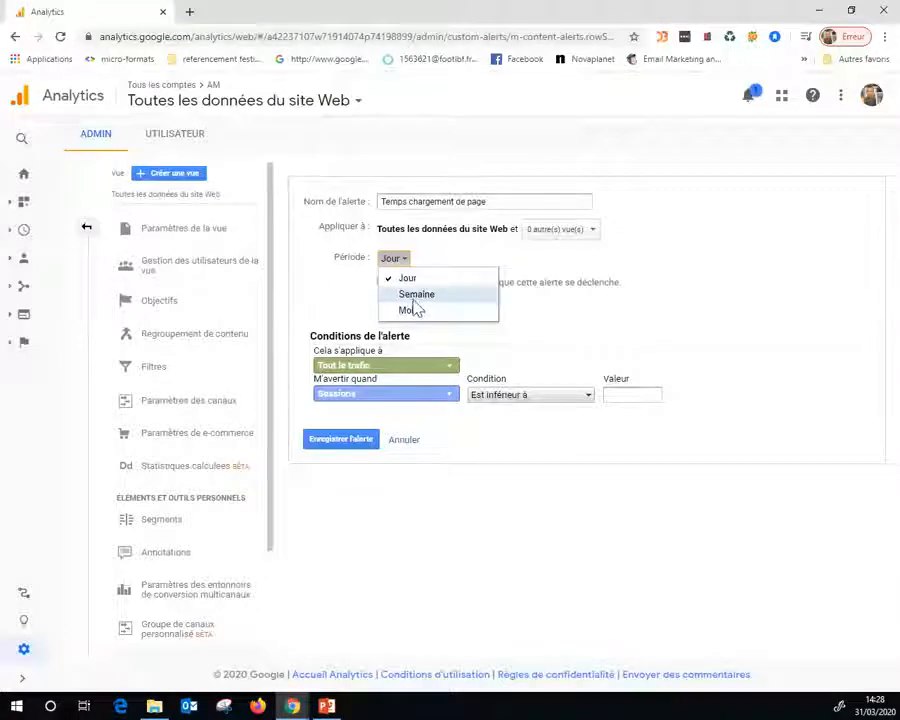
click(415, 296)
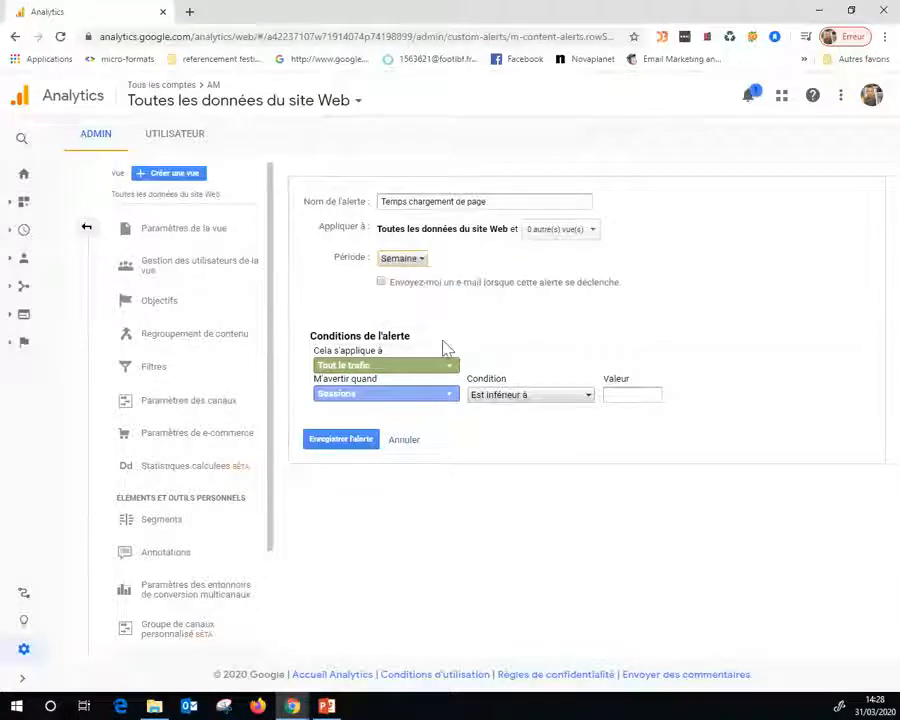
Step: Search the alert metrics for "temps de" and choose "Temps de téléchargement moyen de la page (s)"
click(413, 400)
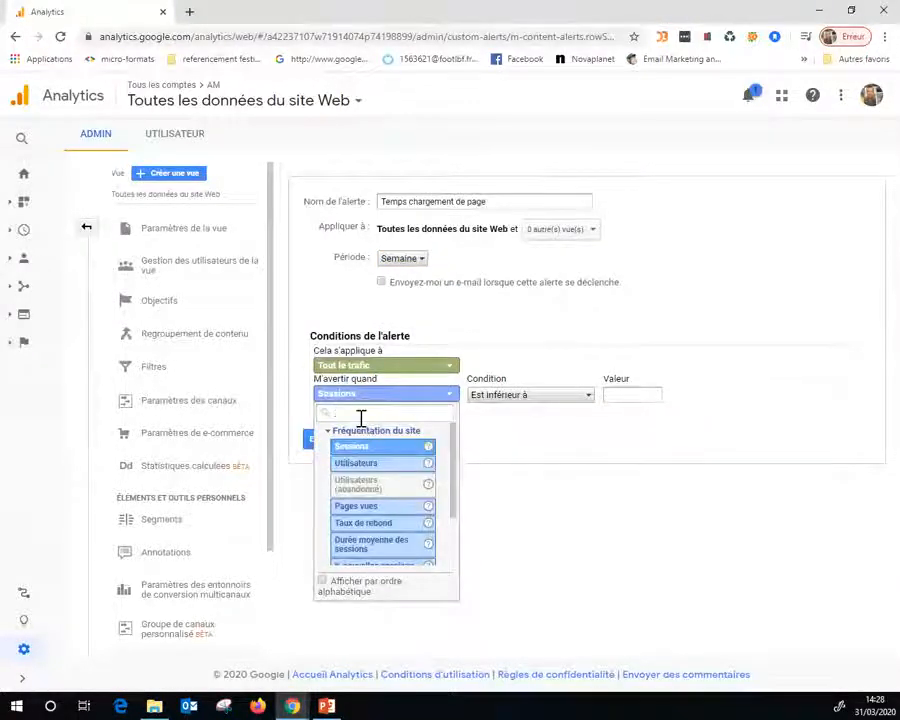
text(temps)
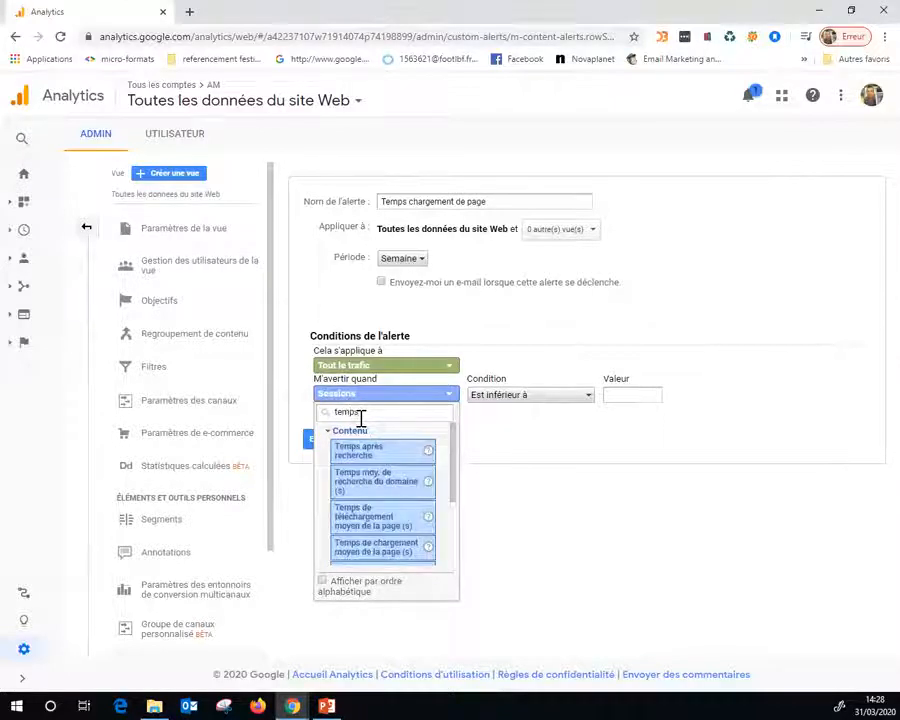
text( de)
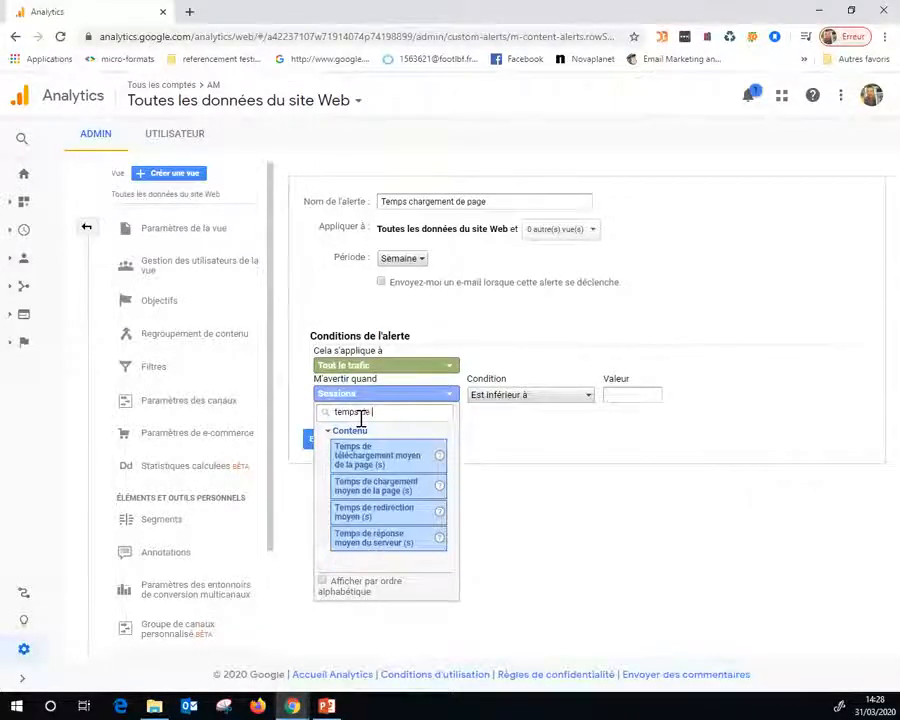
click(390, 465)
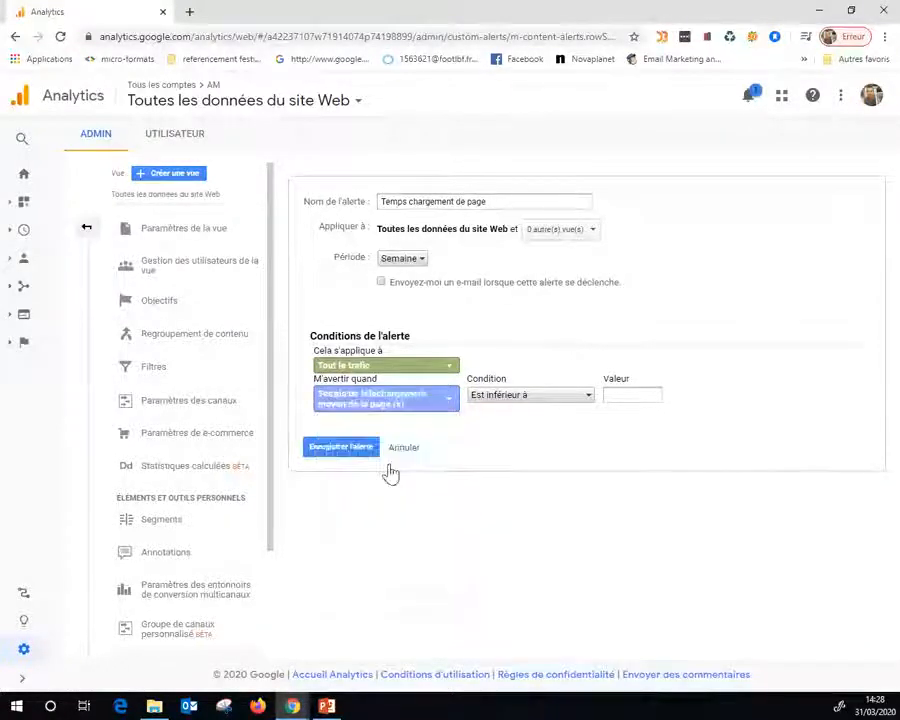
Step: Set the alert condition to "Augmente de plus de (%)" with a value of 10 and save the alert
click(541, 410)
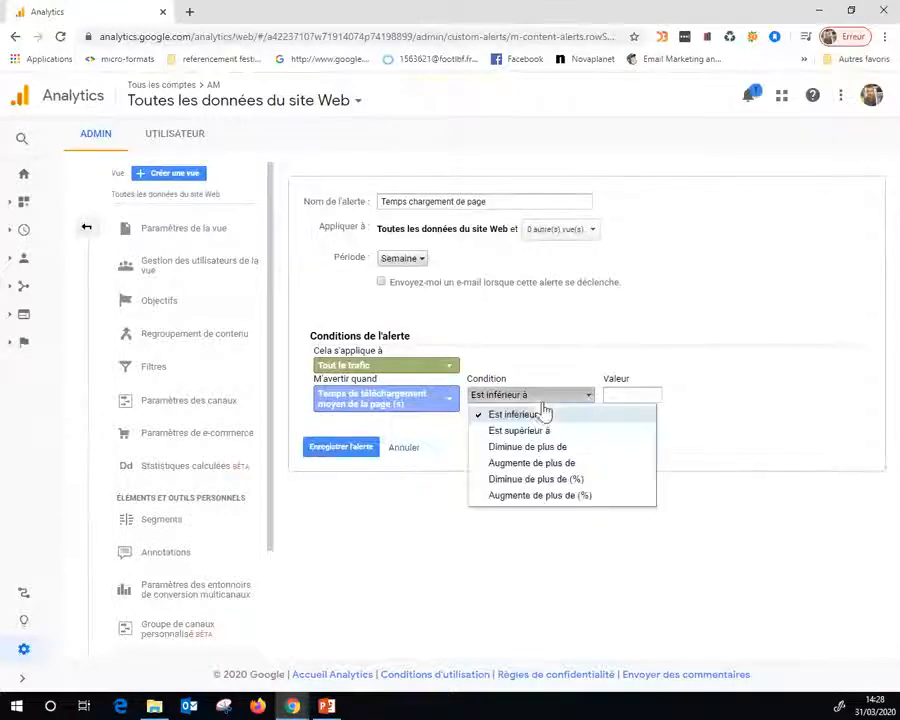
click(549, 497)
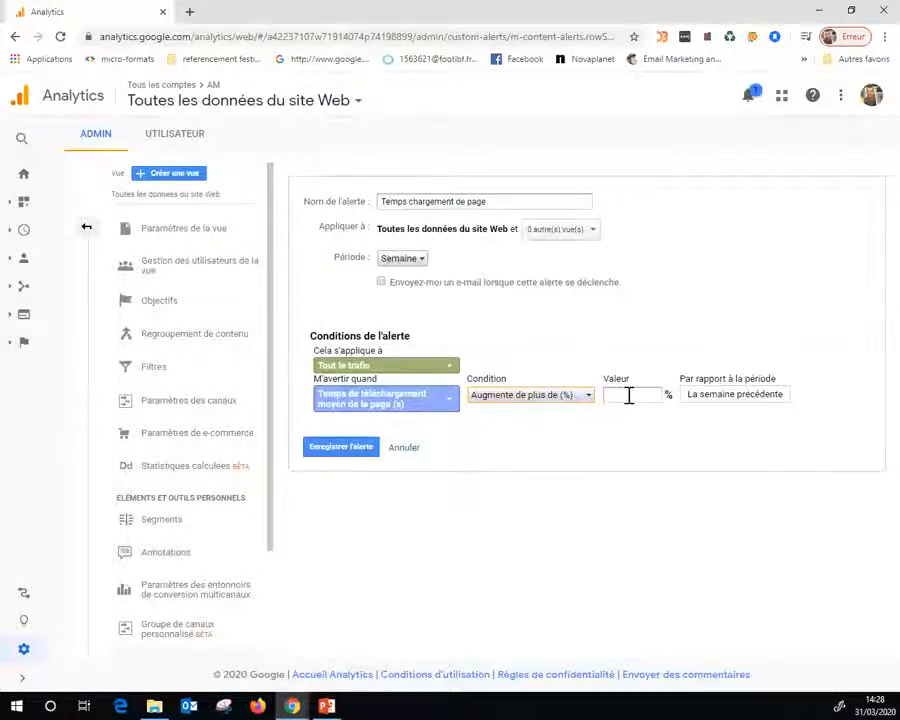
click(629, 395)
text(10)
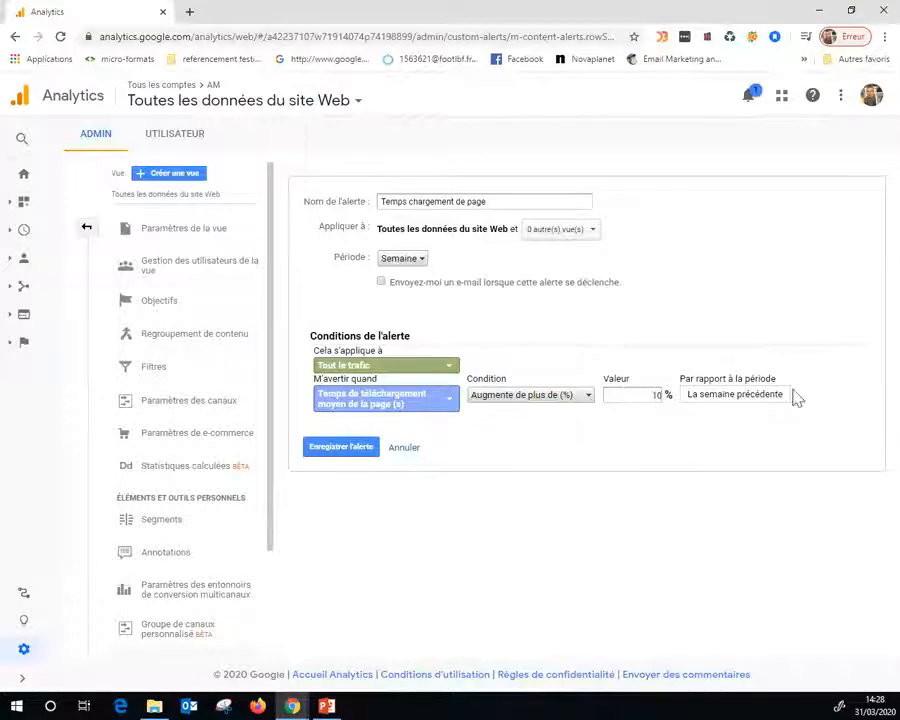
click(342, 449)
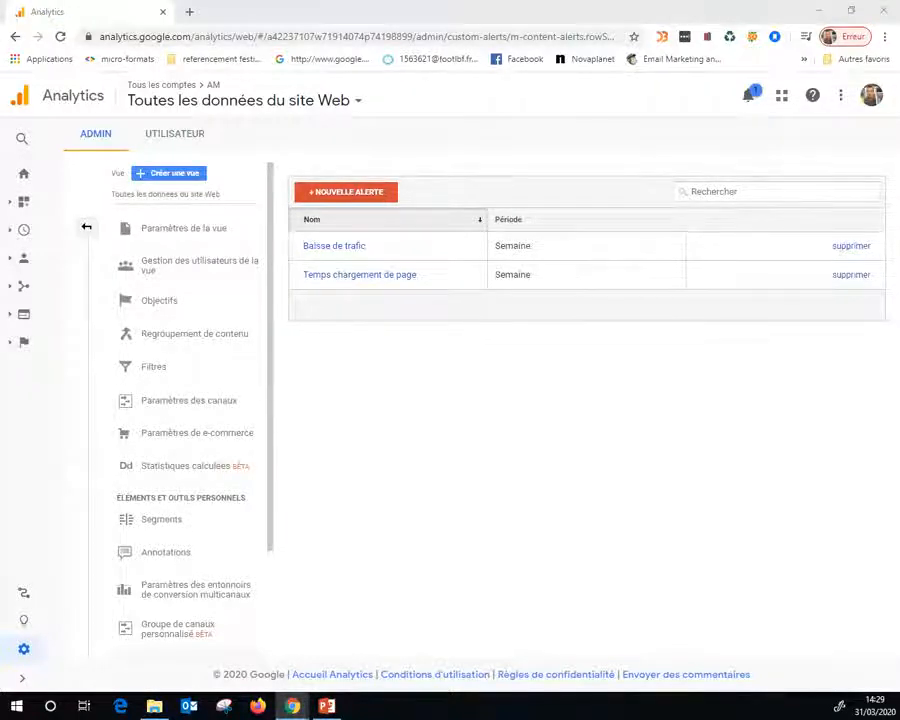
Step: Return to the Analytics home page
click(27, 179)
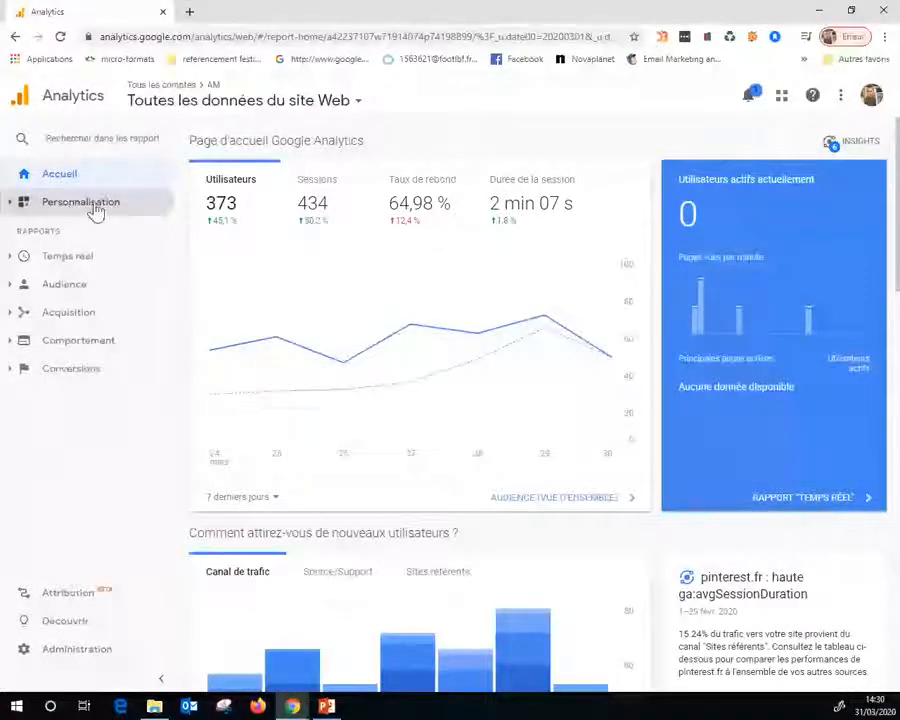
Step: Open the "Indicateurs clés du site web" dashboard and remove the "Durée moyenne des sessions" column from the "Origine des sessions" widget
click(90, 204)
click(91, 231)
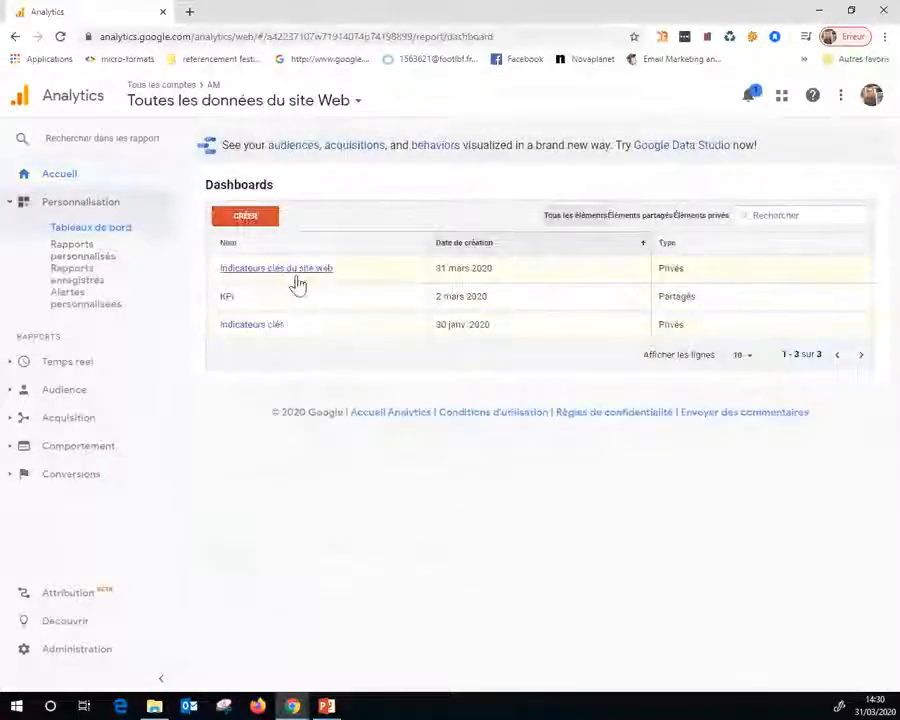
click(329, 272)
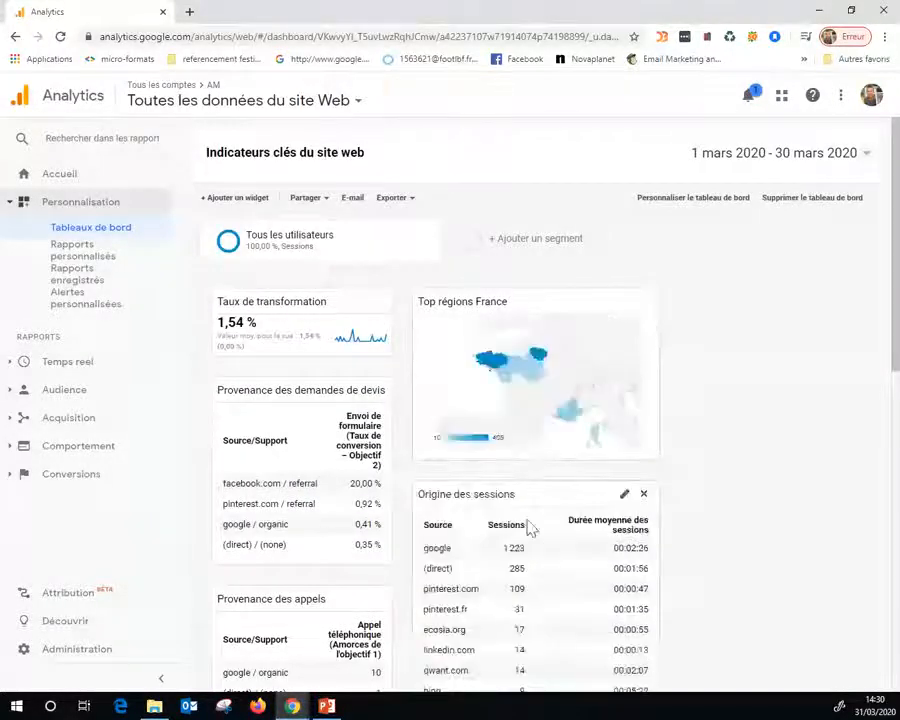
scroll(528, 525, down, 1)
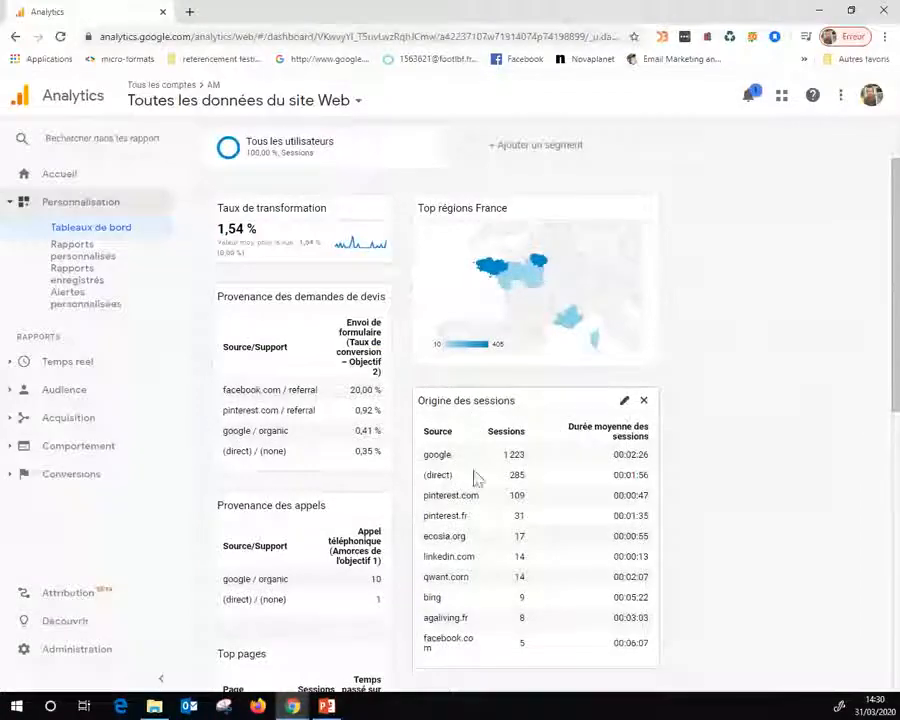
scroll(604, 372, down, 1)
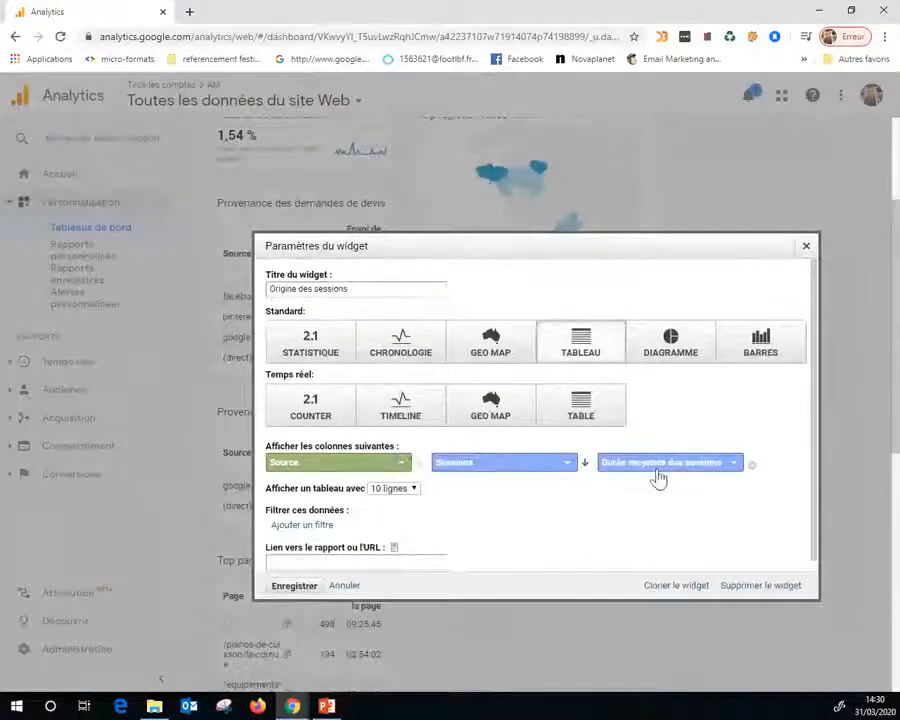
click(751, 464)
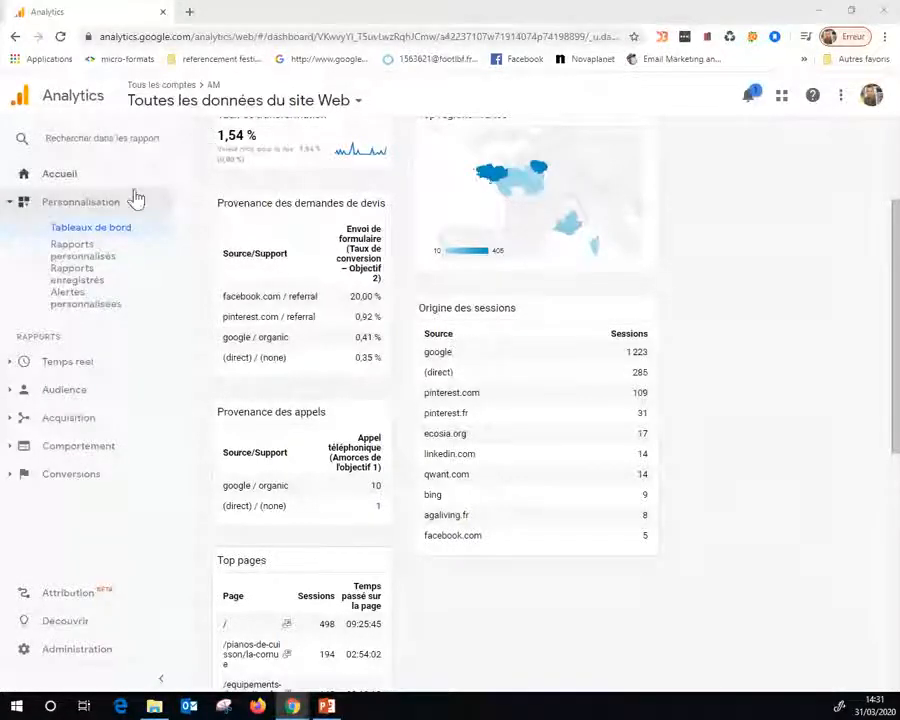
Step: Reopen the "Indicateurs clés du site web" dashboard from the dashboard list and view the widget types offered for a new widget
click(123, 235)
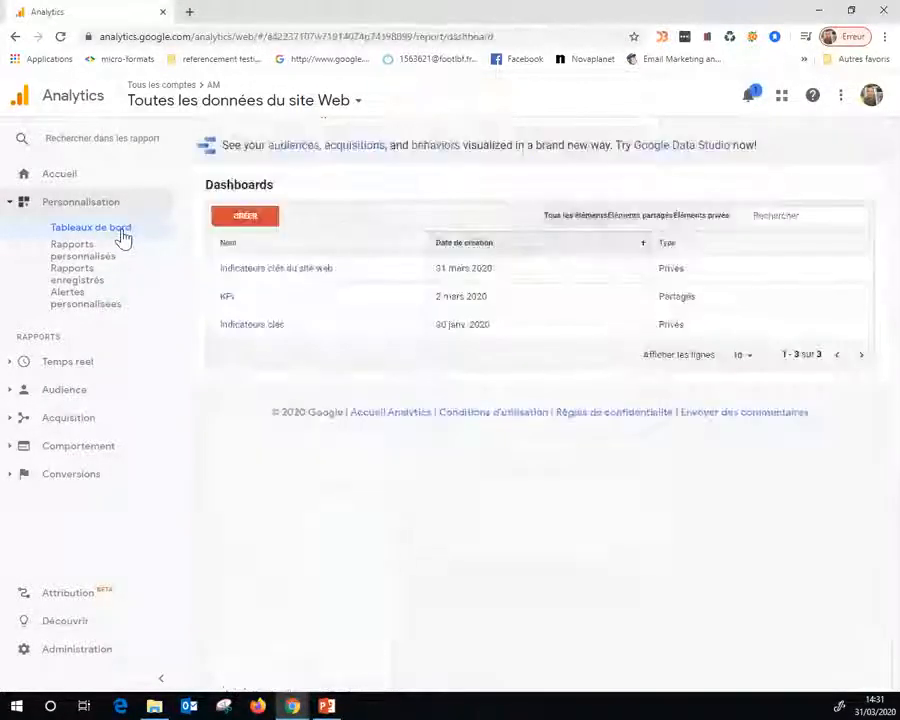
click(321, 268)
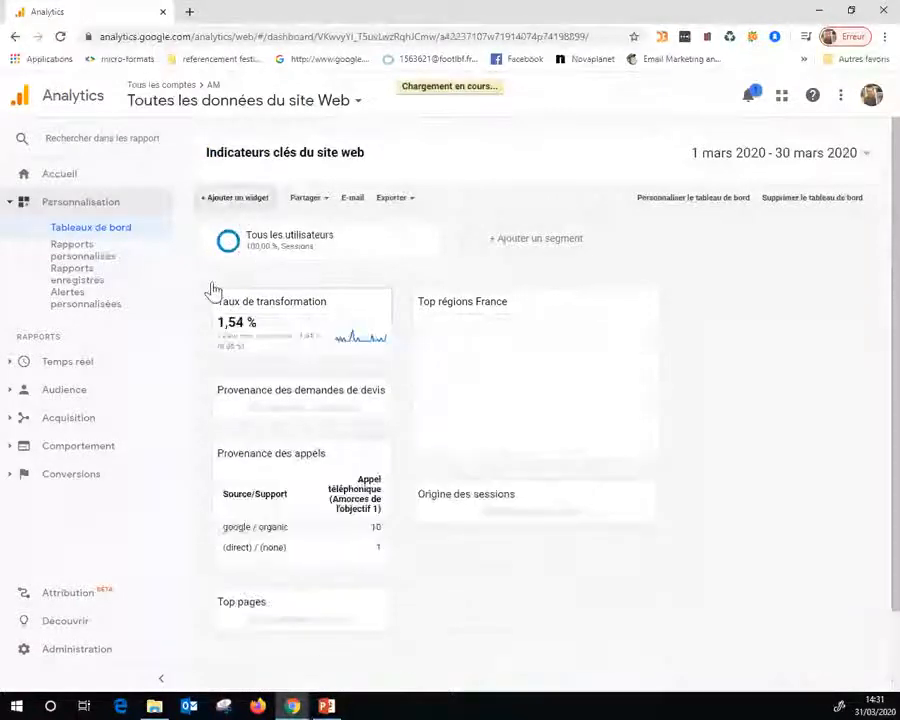
click(236, 198)
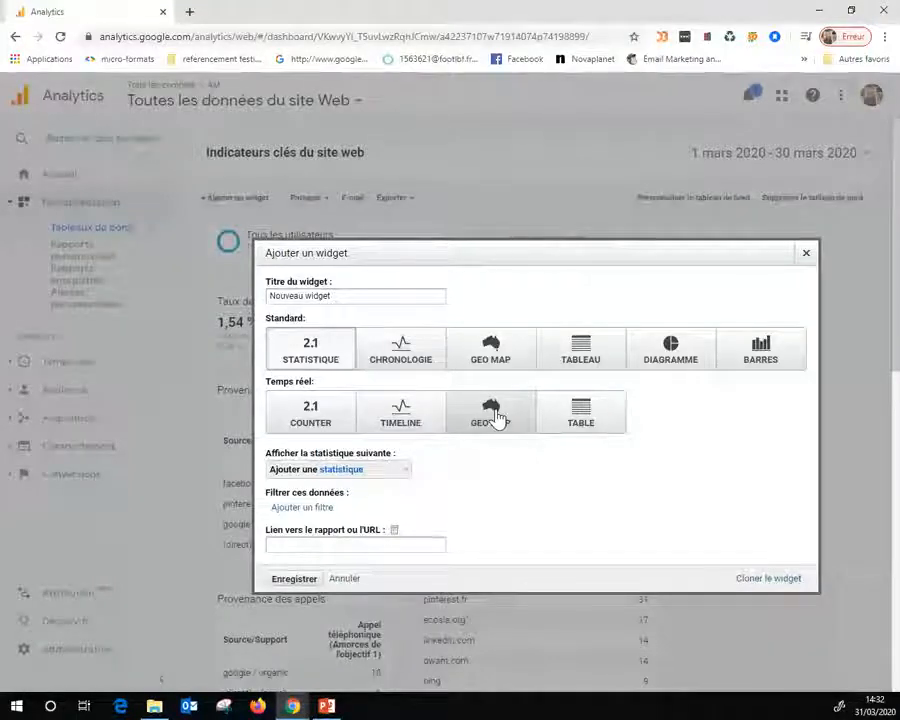
click(807, 254)
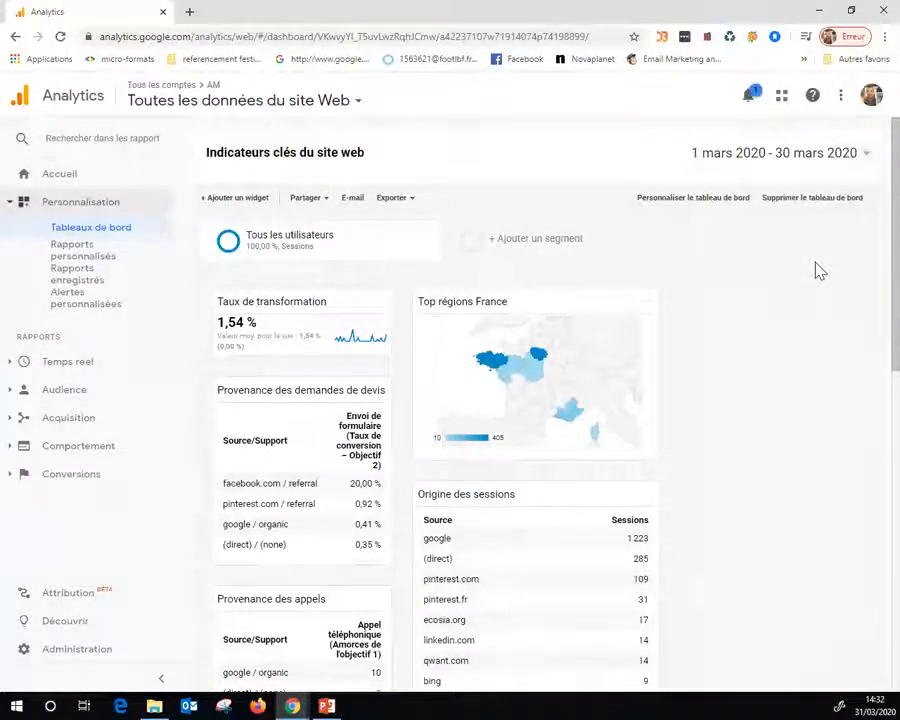
Step: Switch to the PowerPoint slide show "cafe web11.pptx"
click(326, 707)
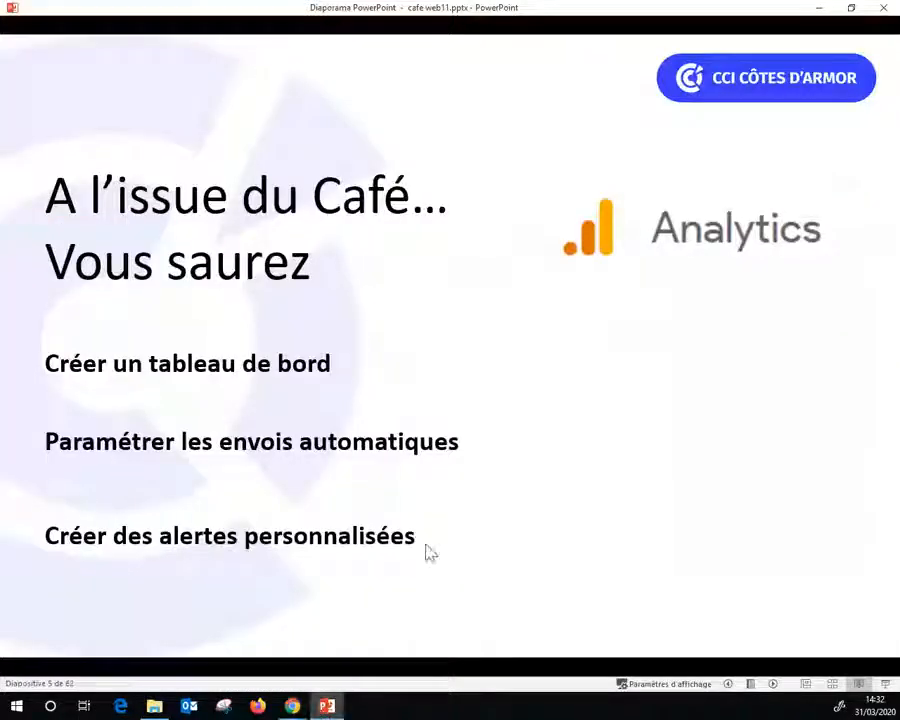